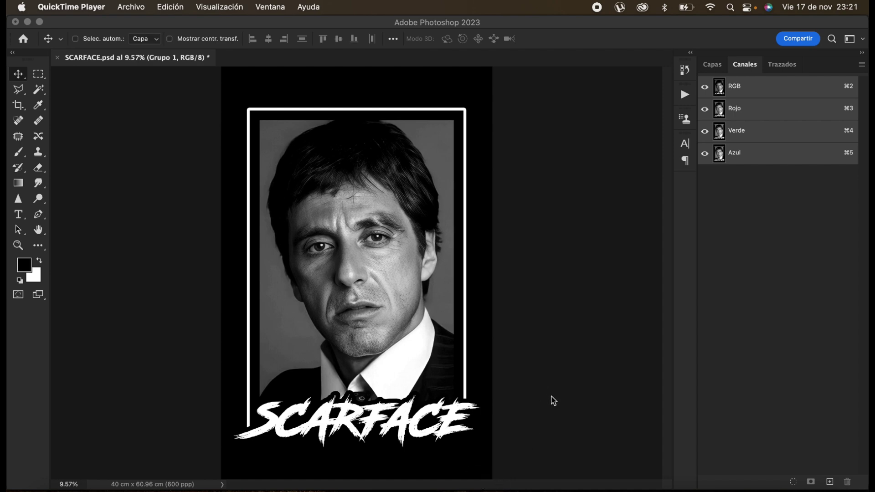
# - Show the layers, expand Grupo 1, and check the Rectángulo 1 and SCARFACE layers by toggling their visibility
pyautogui.click(713, 64)
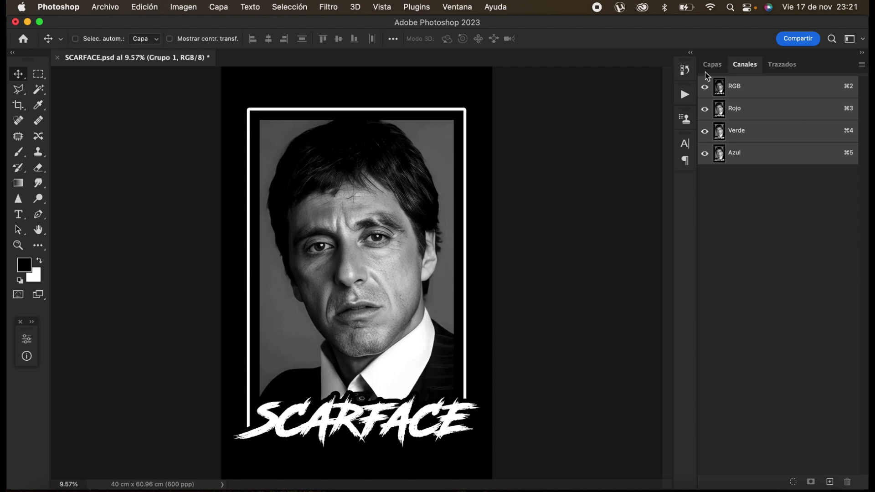
pyautogui.click(712, 65)
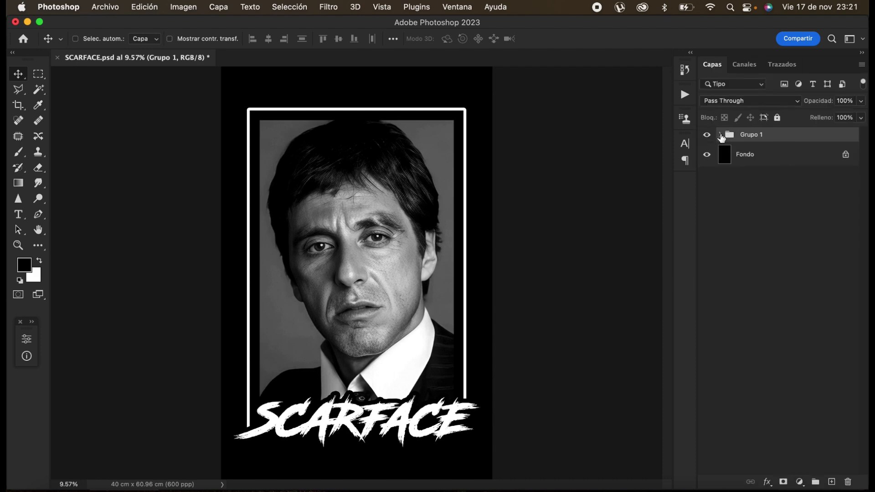
pyautogui.click(720, 135)
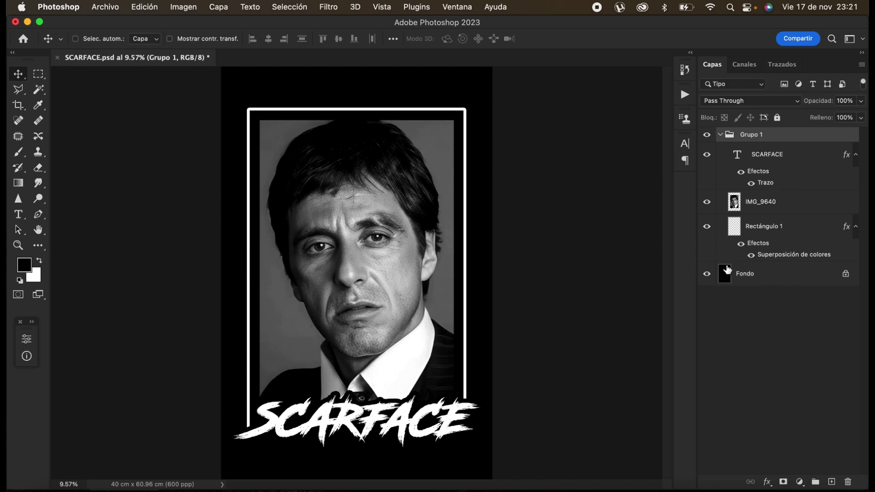
pyautogui.click(709, 227)
pyautogui.click(710, 226)
pyautogui.click(709, 155)
pyautogui.click(709, 155)
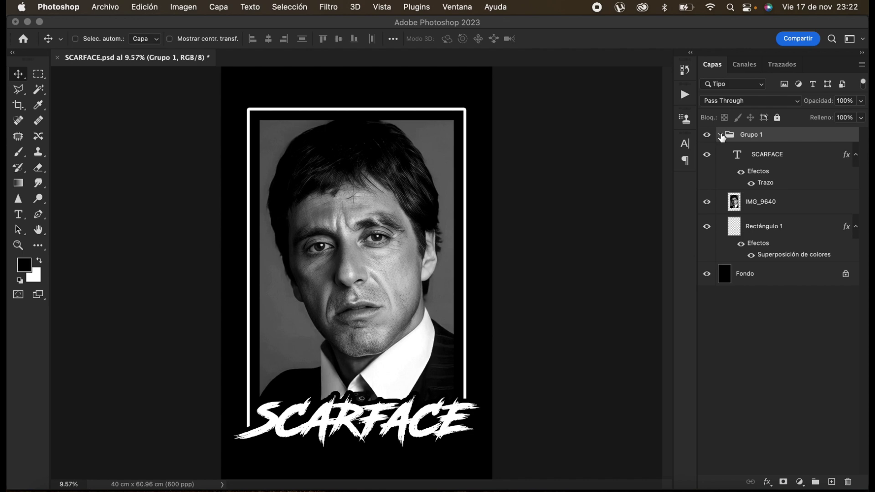
# - Look up the Desaturar image adjustment for the IMG_9640 layer, leave it unapplied, and collapse Grupo 1
pyautogui.click(760, 201)
pyautogui.click(183, 7)
pyautogui.moveTo(205, 40)
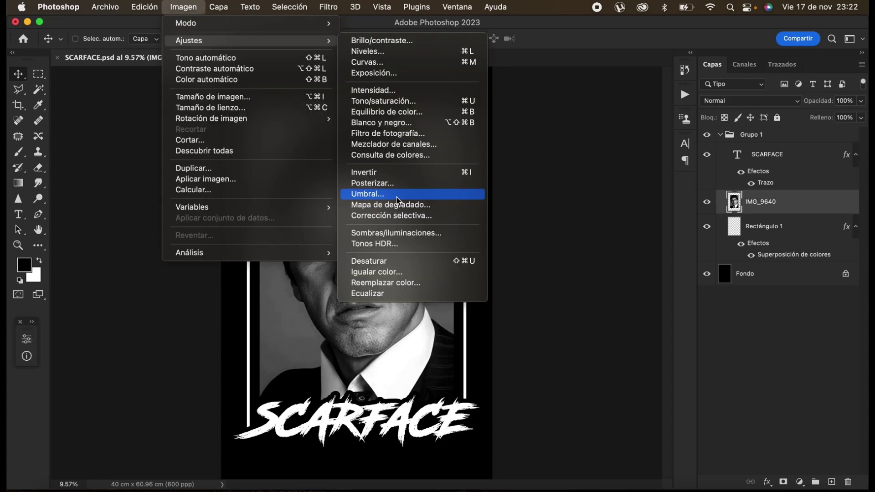
pyautogui.click(403, 266)
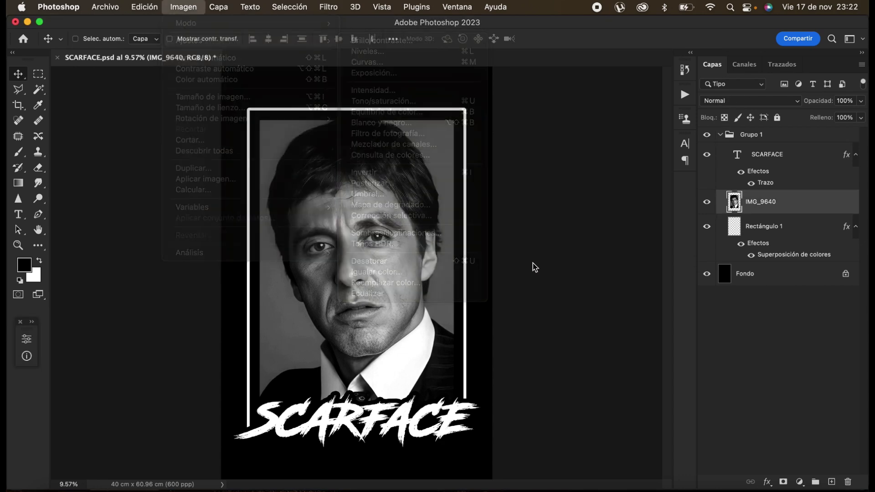
pyautogui.click(725, 135)
pyautogui.click(720, 135)
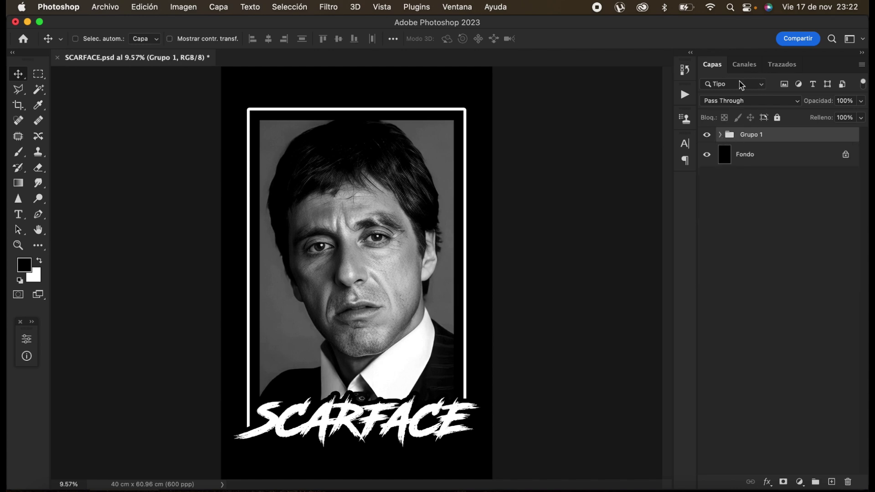
# - Compare the Rojo, Verde and Azul channels individually with one another and with the RGB composite
pyautogui.click(743, 67)
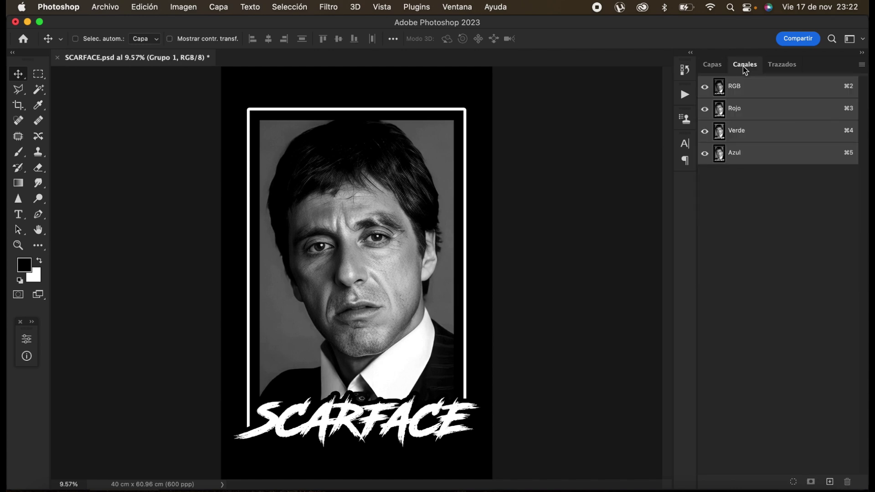
pyautogui.click(737, 114)
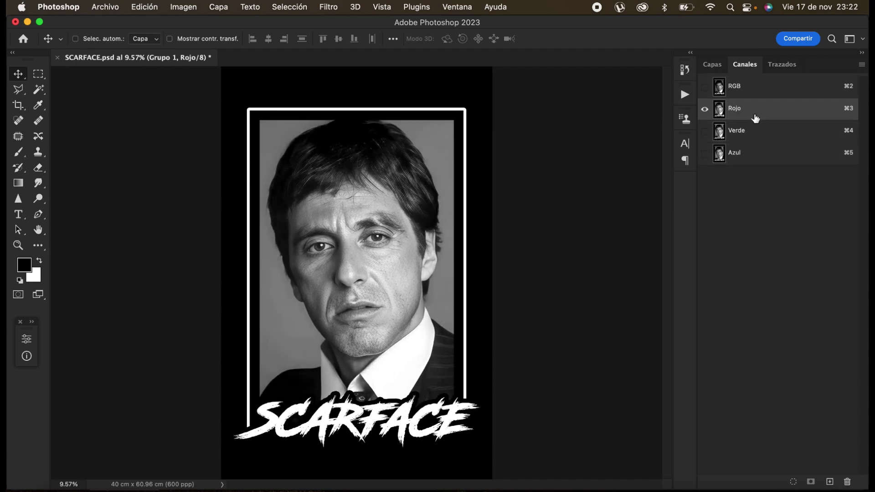
pyautogui.click(746, 86)
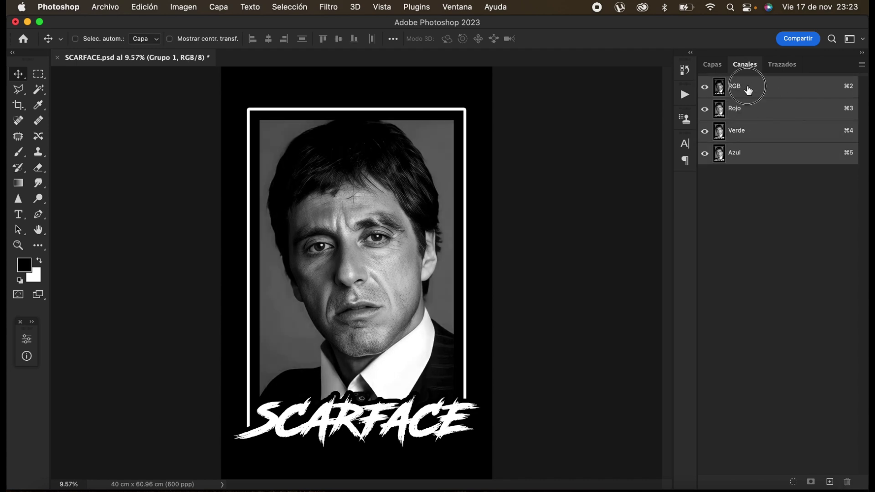
pyautogui.click(756, 115)
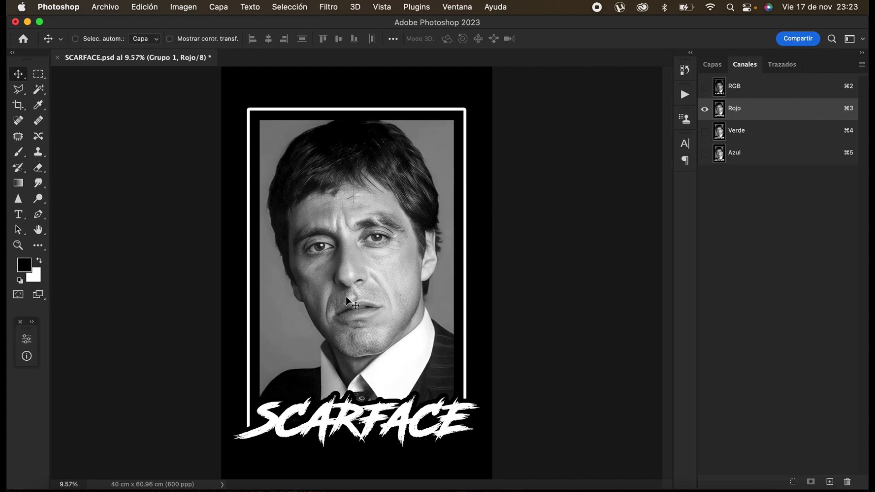
pyautogui.click(749, 132)
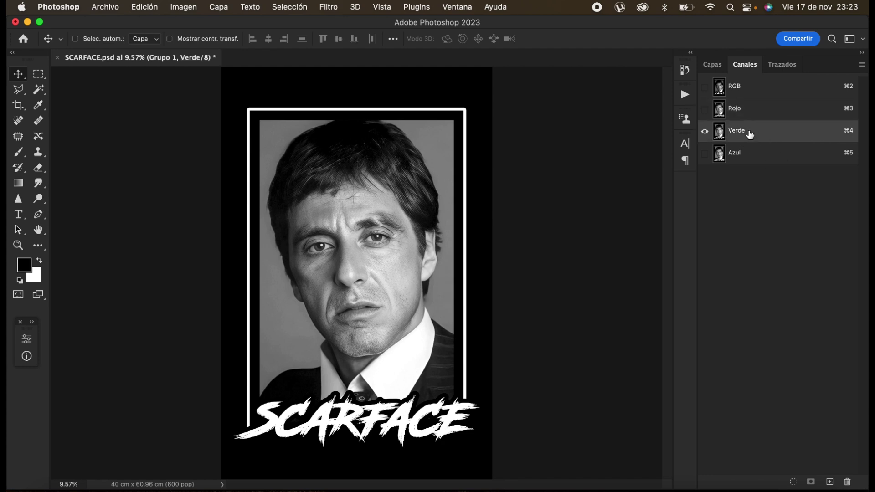
pyautogui.click(772, 112)
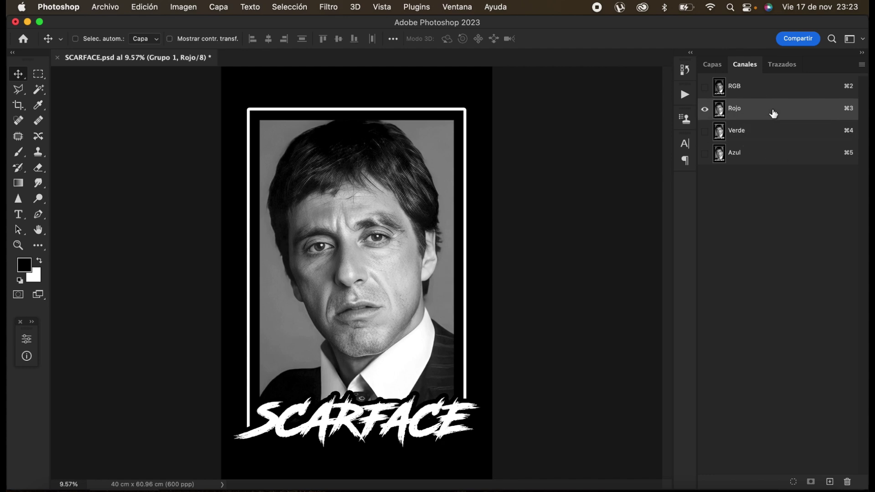
pyautogui.click(749, 162)
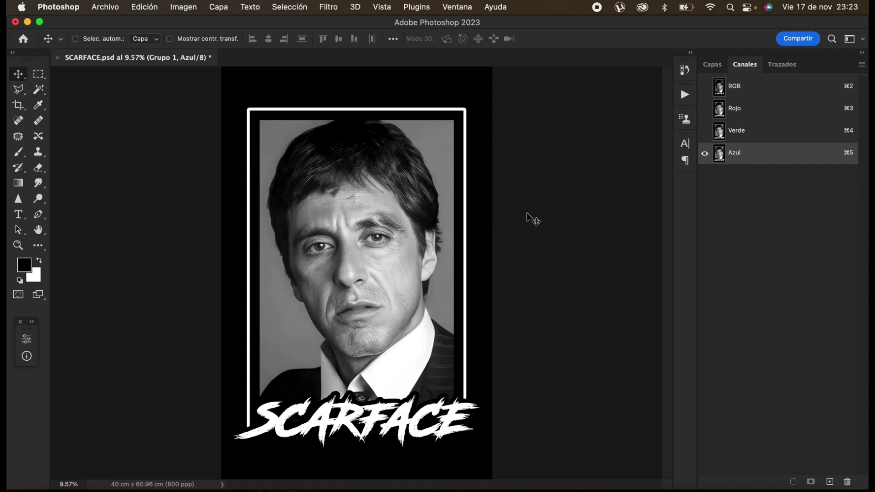
pyautogui.click(749, 131)
pyautogui.click(749, 110)
pyautogui.click(745, 132)
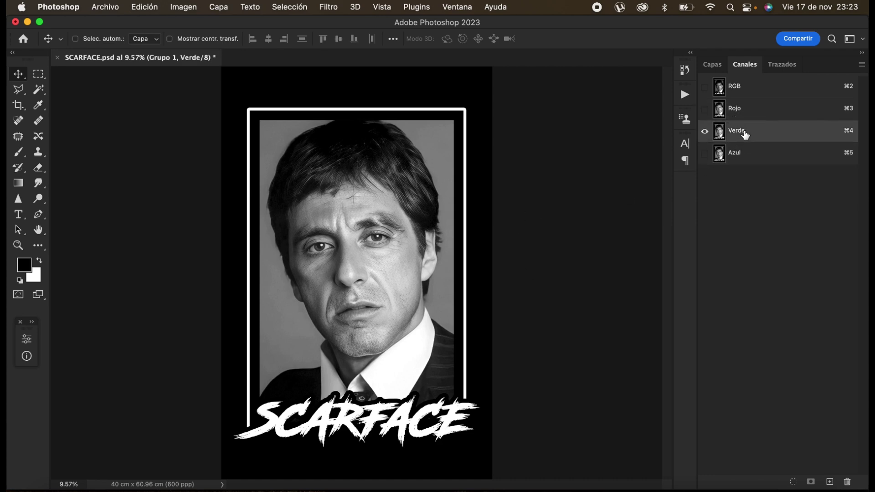
pyautogui.click(747, 158)
pyautogui.click(745, 136)
pyautogui.click(745, 118)
pyautogui.click(744, 132)
pyautogui.click(745, 154)
pyautogui.click(746, 133)
pyautogui.click(747, 116)
pyautogui.click(742, 133)
pyautogui.click(741, 154)
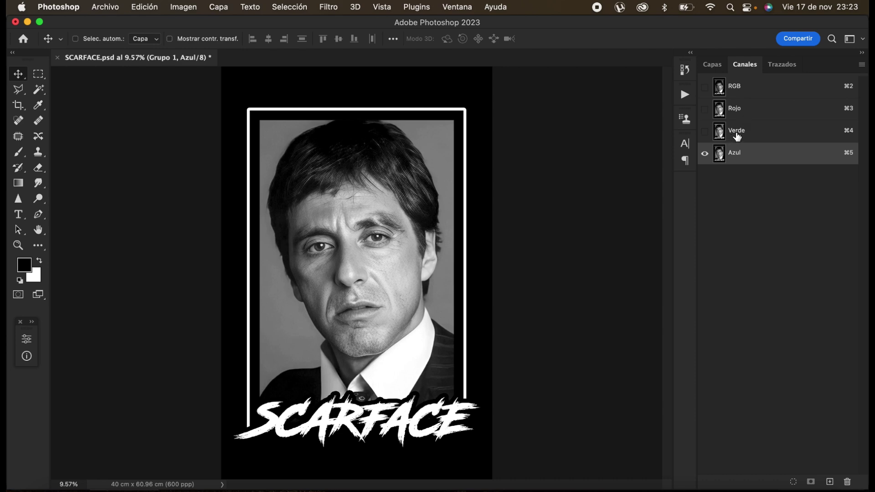
pyautogui.click(747, 118)
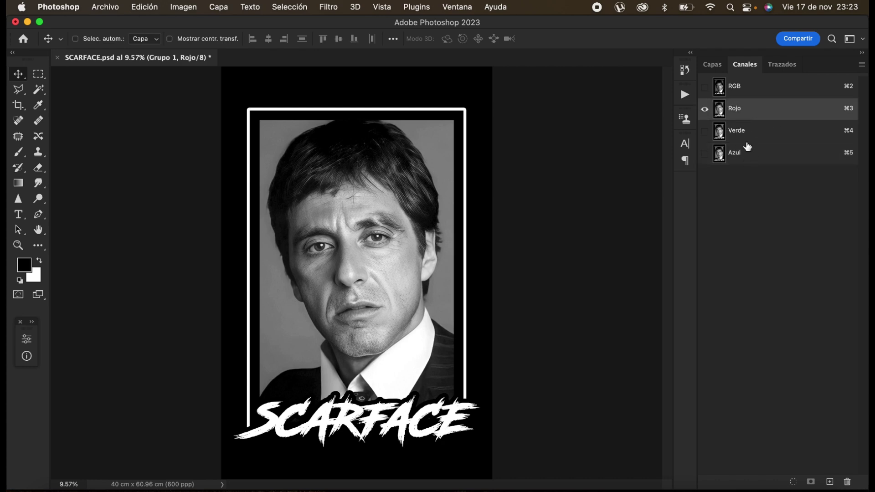
pyautogui.click(752, 133)
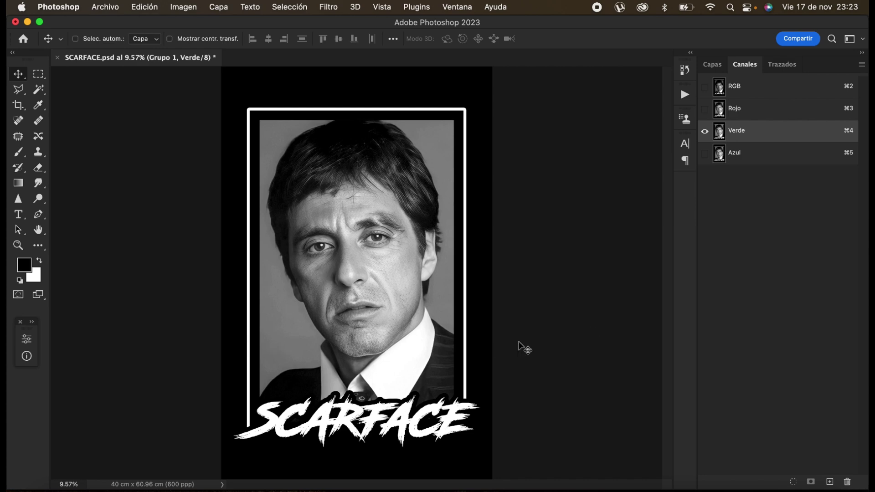
pyautogui.click(740, 90)
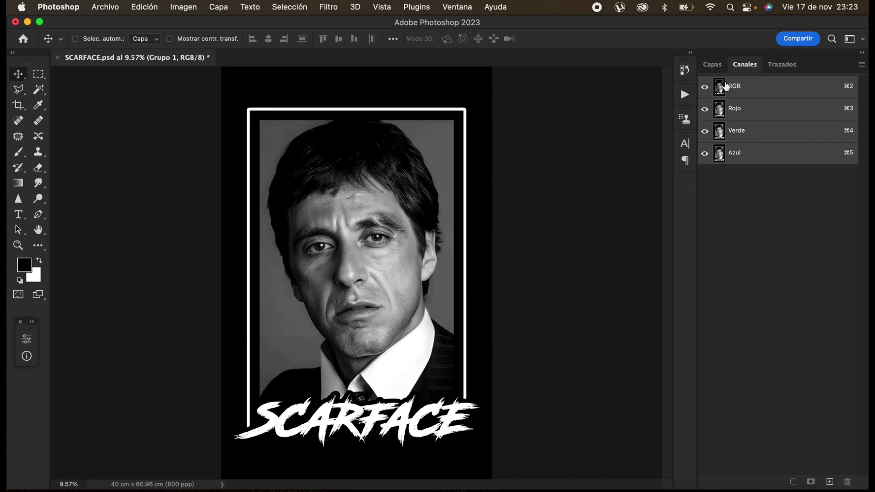
pyautogui.click(741, 117)
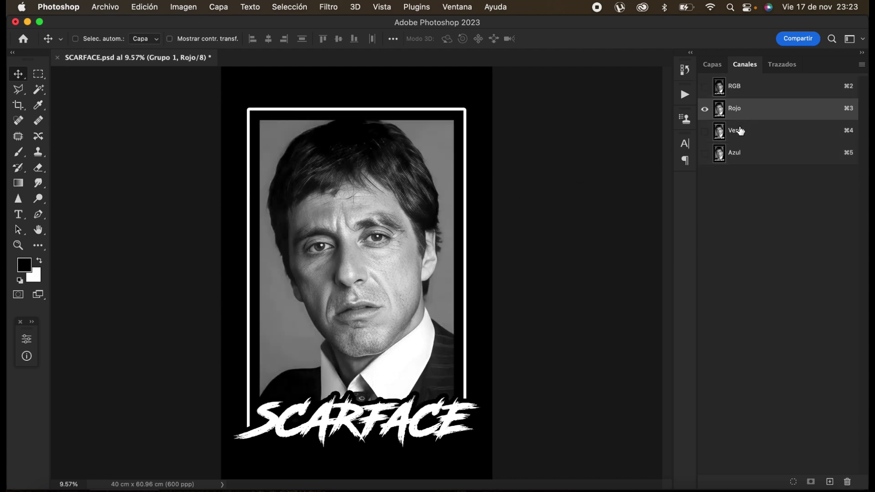
pyautogui.click(737, 135)
pyautogui.click(737, 155)
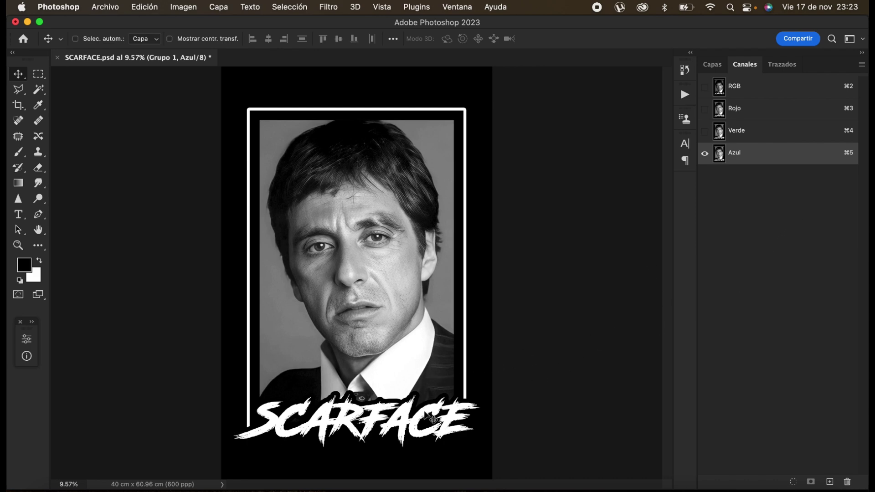
pyautogui.click(735, 92)
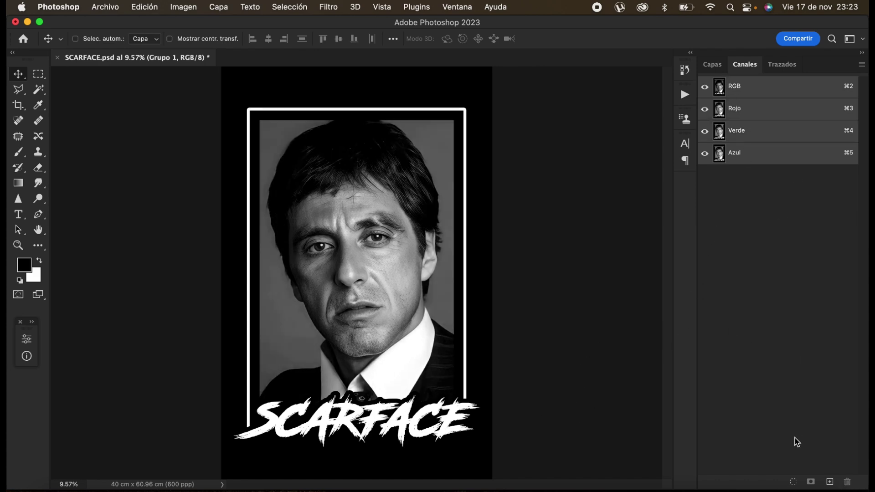
# - Create a new channel as a Tinta plana spot color named PLAYERA, with black 000000 and 100% solidity
pyautogui.click(830, 482)
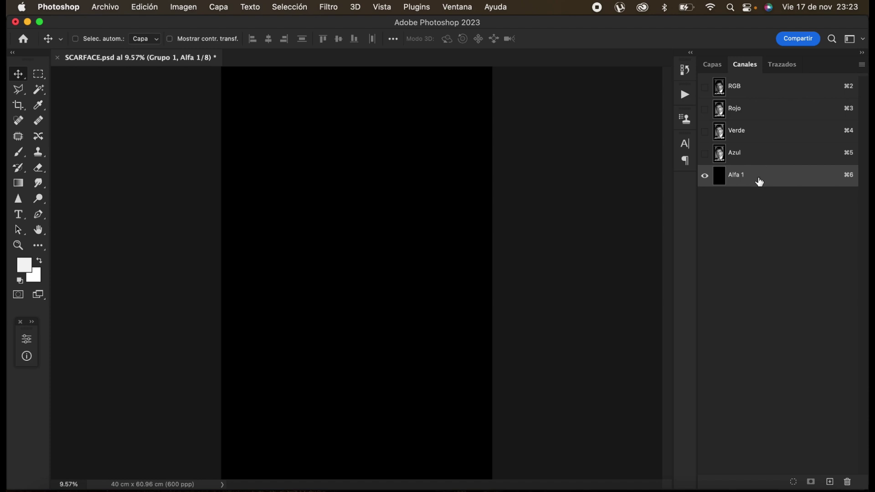
pyautogui.doubleClick(721, 176)
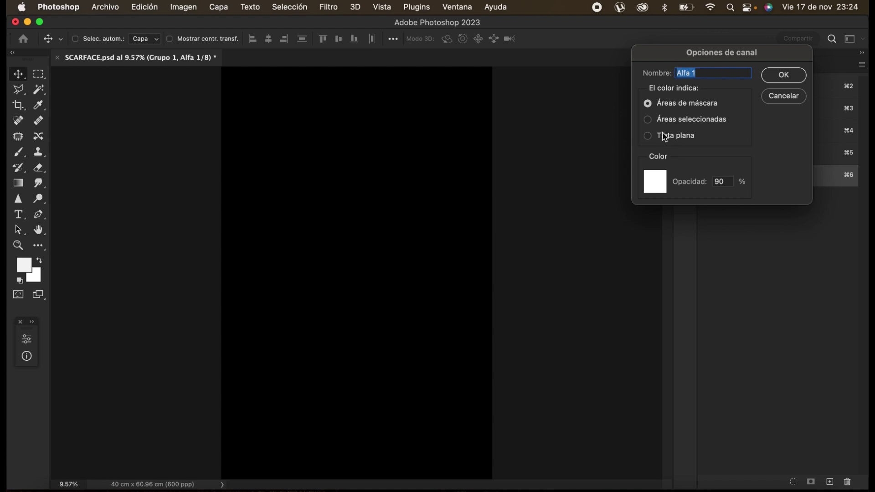
pyautogui.click(674, 139)
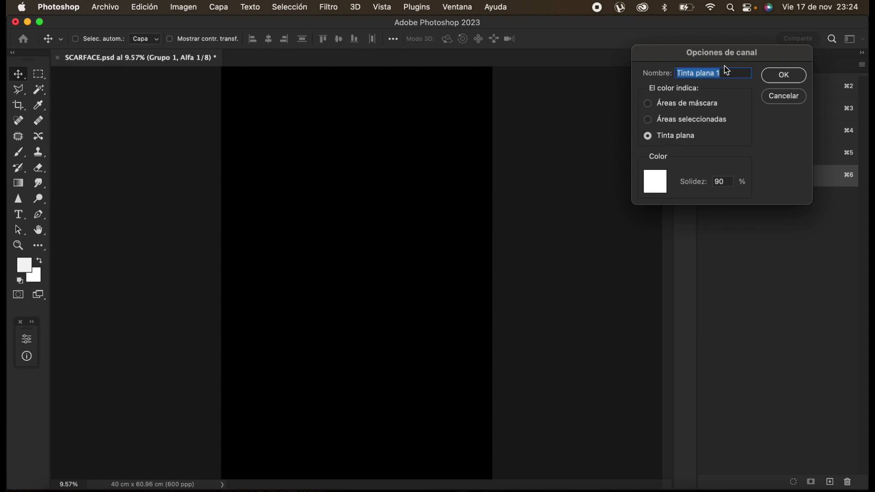
pyautogui.write('pl')
pyautogui.click(649, 187)
pyautogui.click(707, 262)
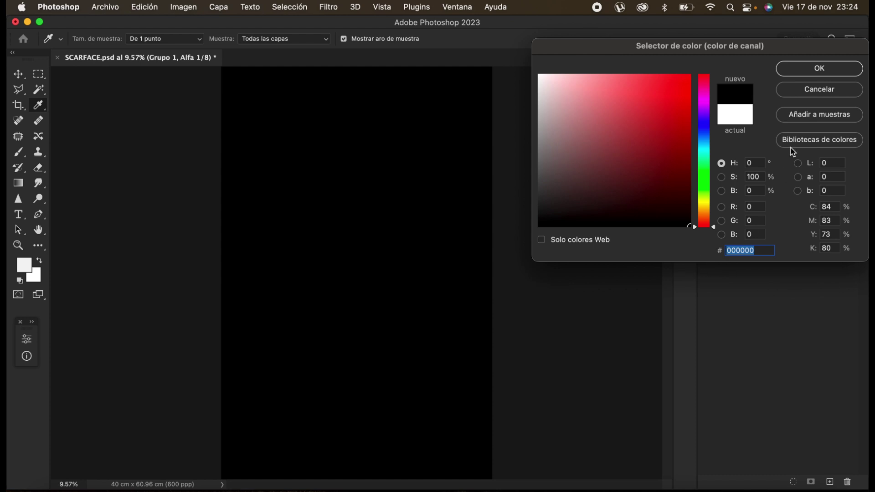
pyautogui.click(813, 72)
pyautogui.doubleClick(720, 182)
pyautogui.write('100')
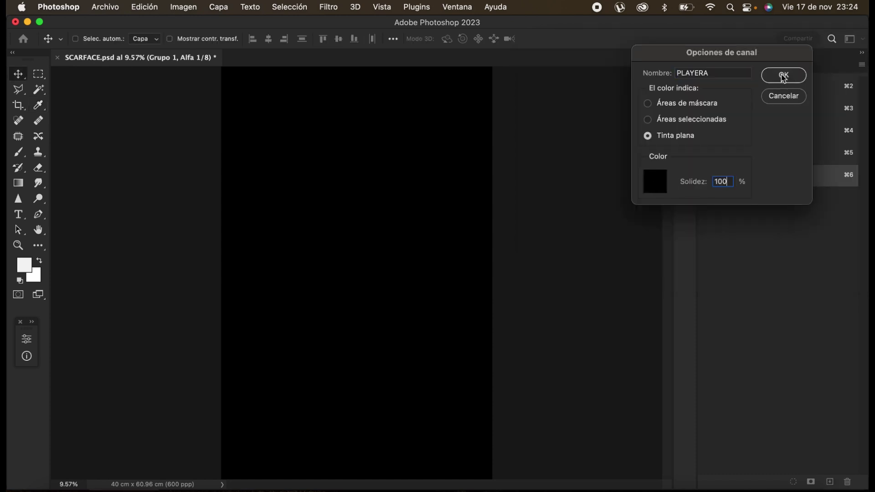
pyautogui.press('Return')
# - Duplicate the Verde channel as Verde copia within SCARFACE.psd and display the copy together with the PLAYERA channel
pyautogui.click(738, 87)
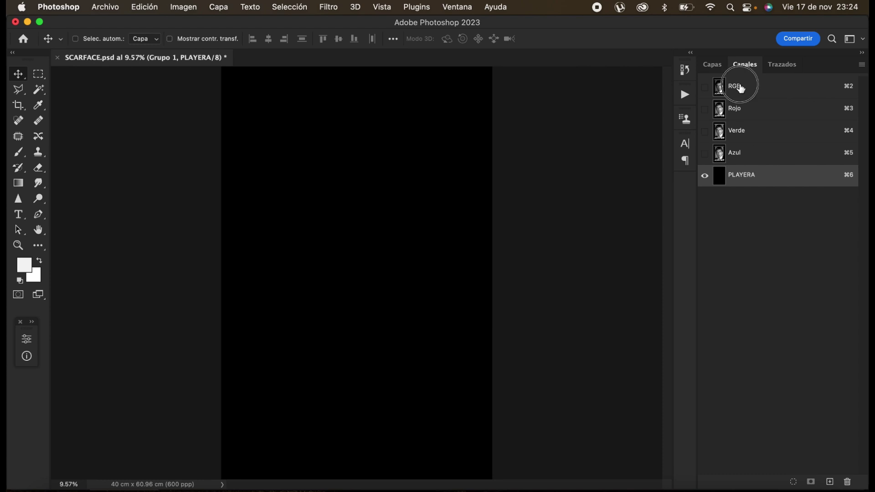
pyautogui.click(770, 112)
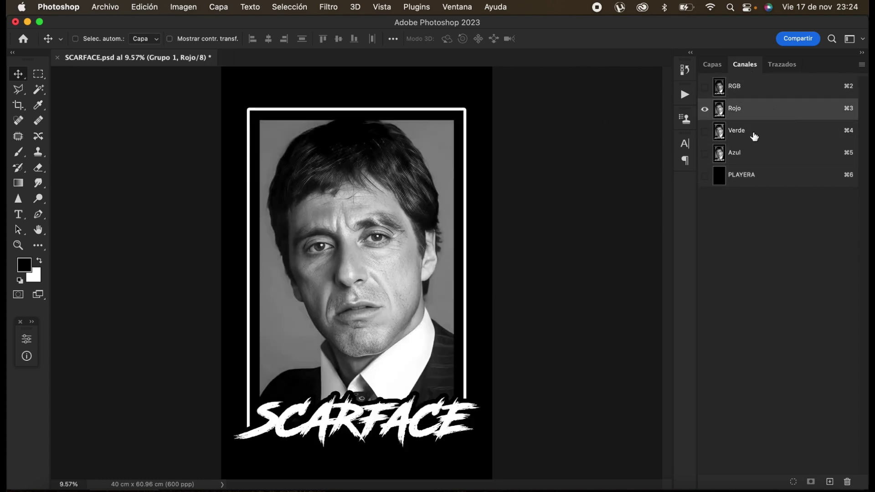
pyautogui.click(753, 132)
pyautogui.click(756, 160)
pyautogui.click(755, 138)
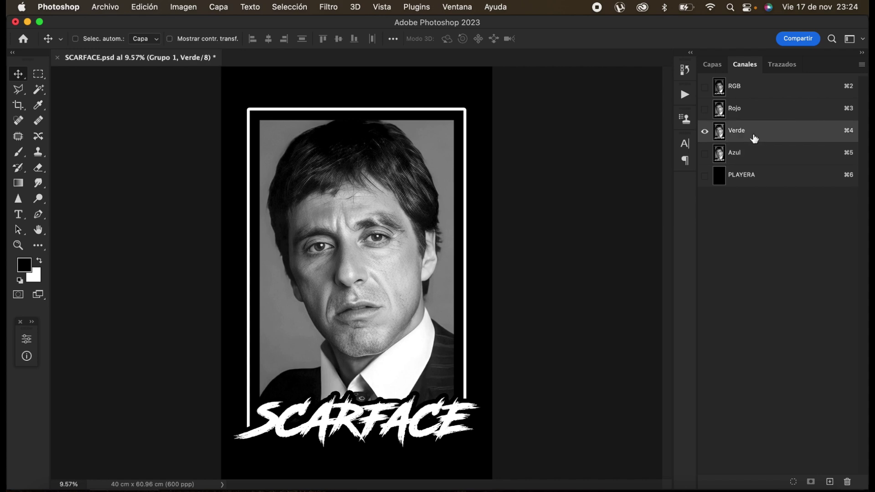
pyautogui.rightClick(751, 138)
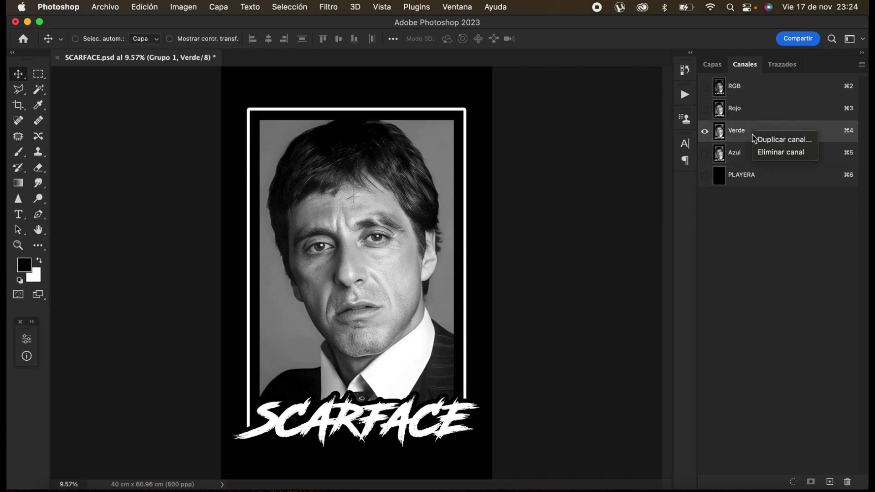
pyautogui.click(768, 139)
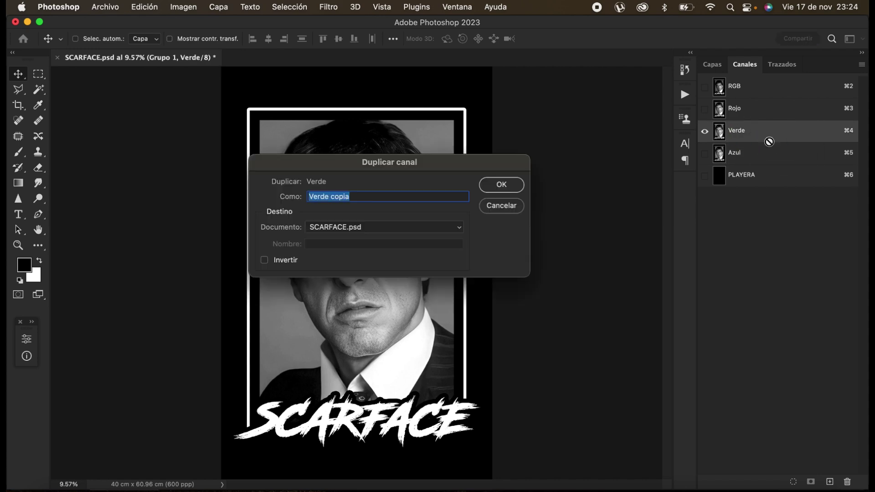
pyautogui.click(499, 188)
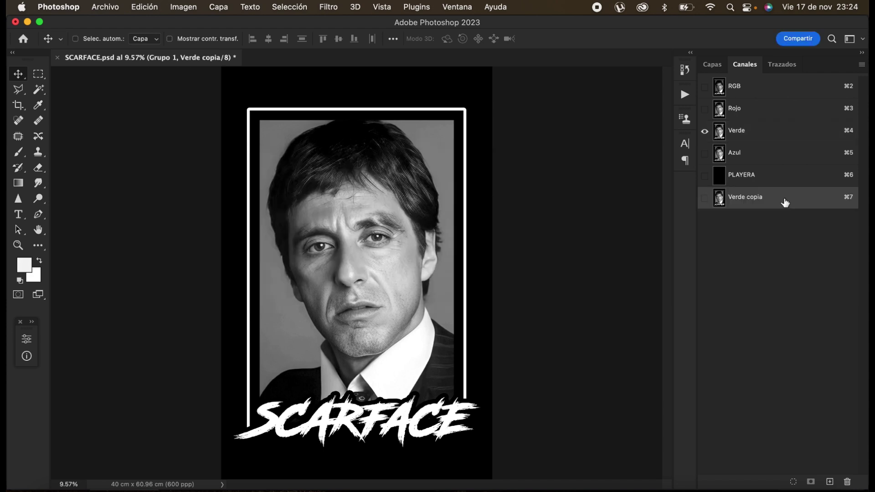
pyautogui.click(724, 187)
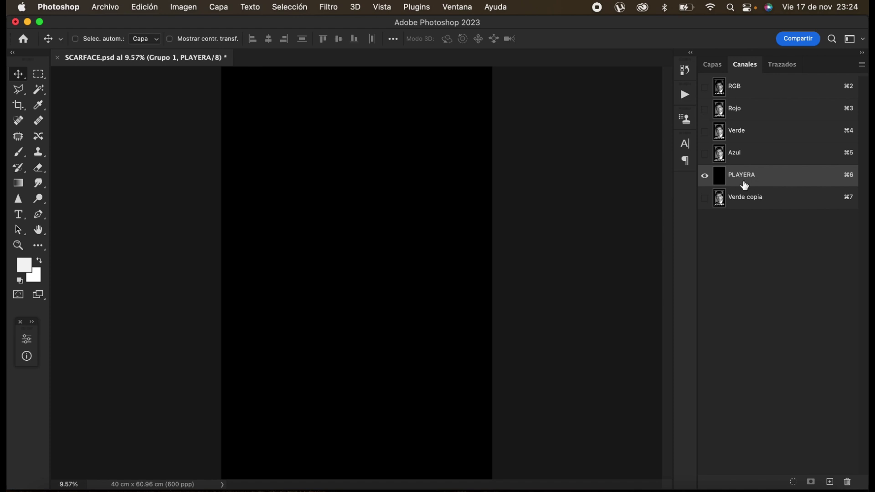
pyautogui.click(705, 199)
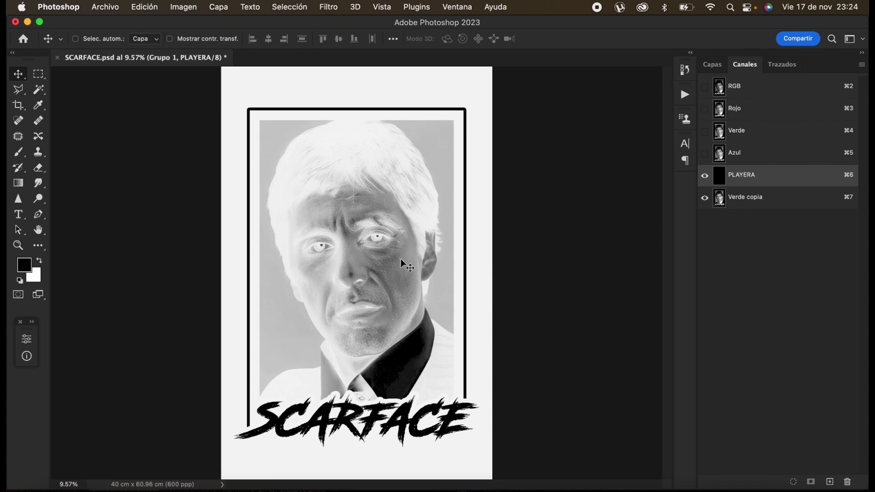
# - Invert the tones of the Verde copia channel and display it together with the PLAYERA channel
pyautogui.click(720, 206)
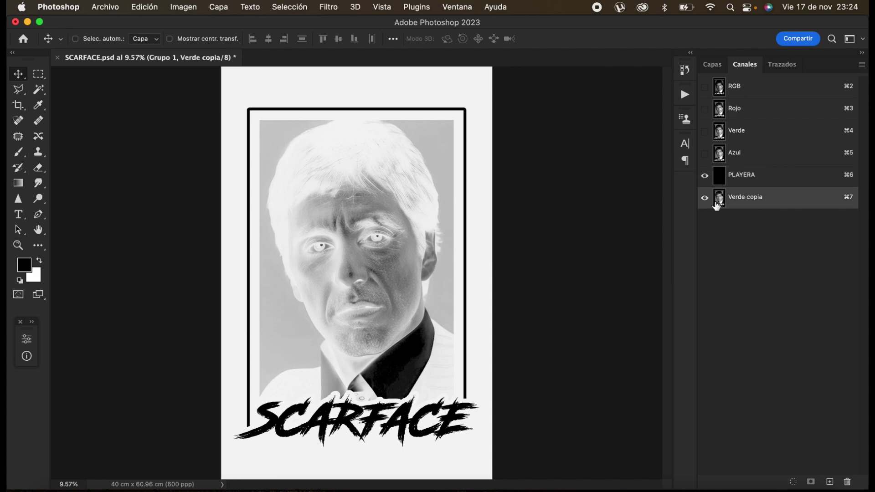
pyautogui.click(705, 175)
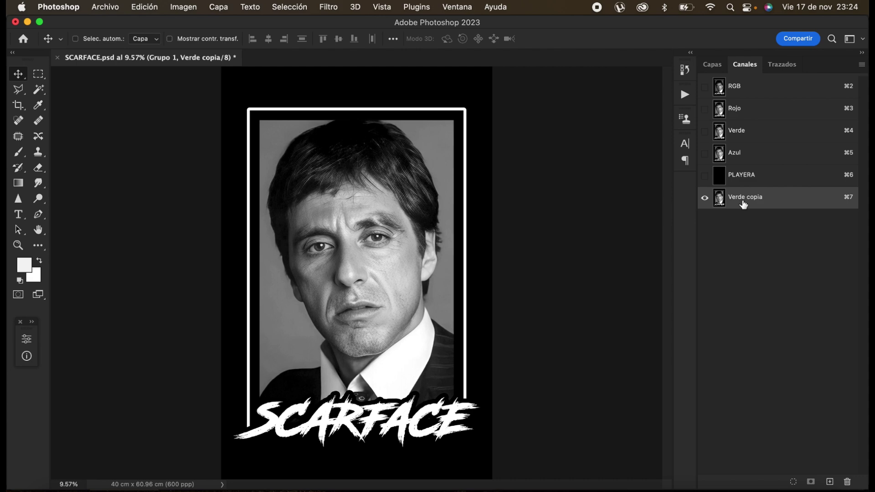
pyautogui.press('super+i')
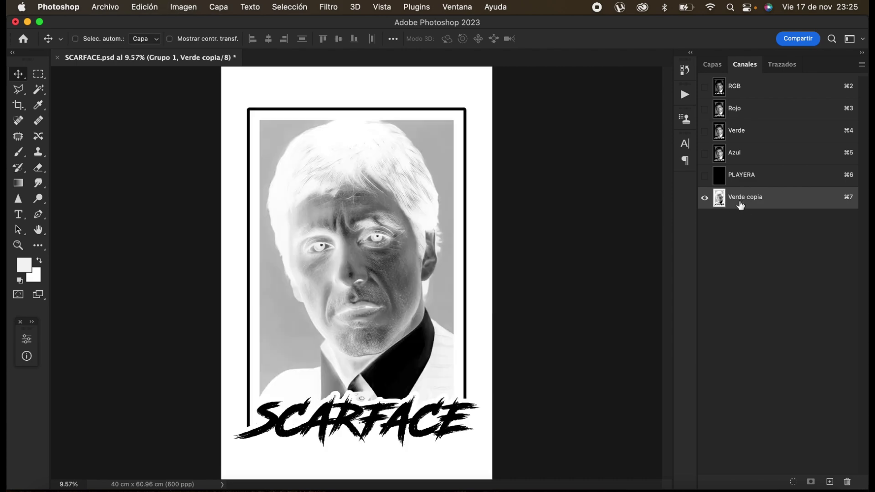
pyautogui.click(704, 177)
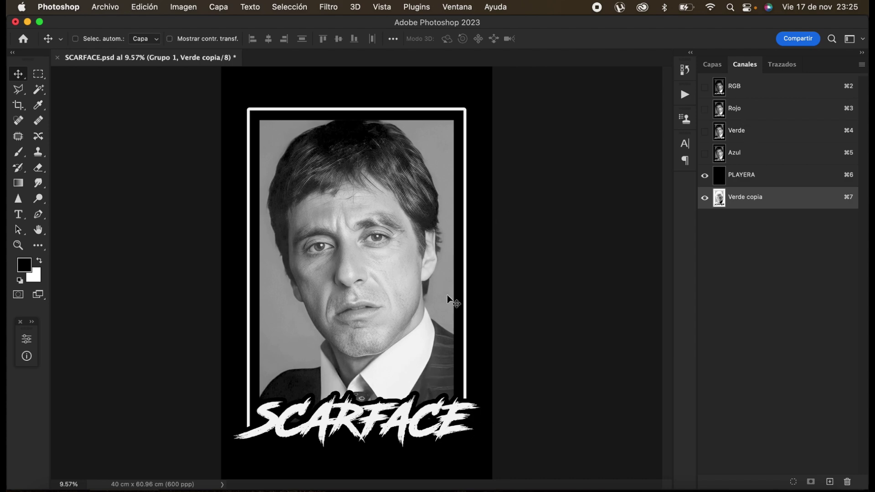
# - Convert the Verde copia channel into a Tinta plana spot color named GRIS, with gray 858585 and 100% solidity
pyautogui.doubleClick(719, 201)
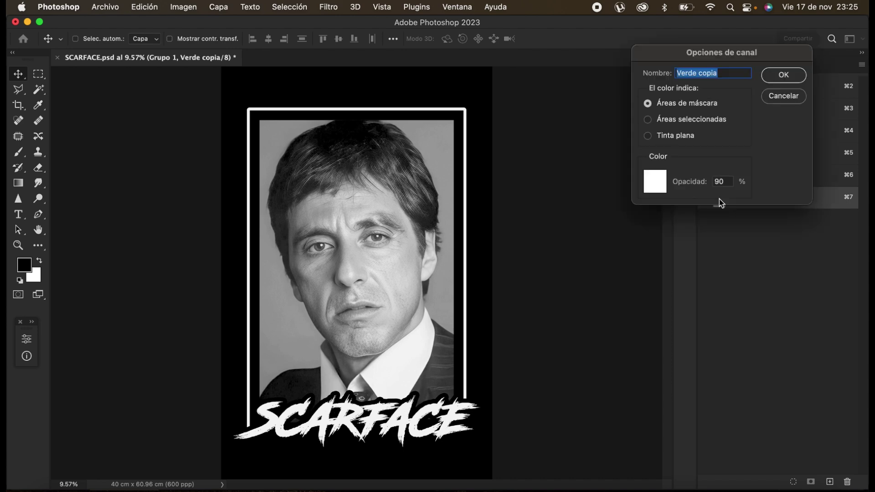
pyautogui.click(673, 135)
pyautogui.write('GRIS')
pyautogui.doubleClick(722, 181)
pyautogui.write('100')
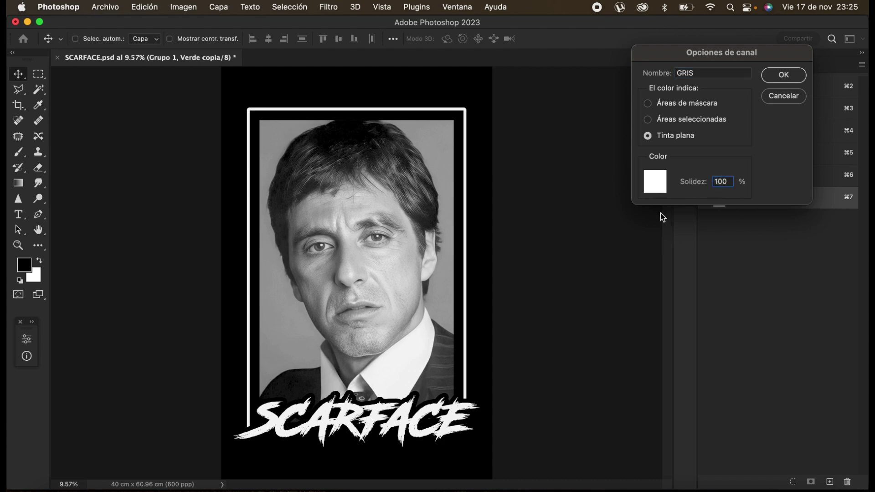
pyautogui.click(655, 187)
pyautogui.moveTo(556, 153); pyautogui.dragTo(517, 149)
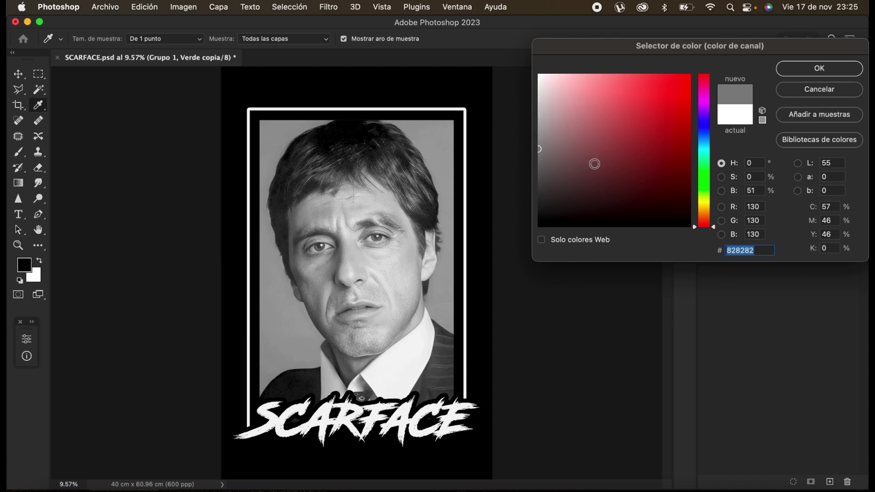
pyautogui.moveTo(537, 148)
pyautogui.mouseDown()
pyautogui.moveTo(537, 90)
pyautogui.moveTo(507, 201)
pyautogui.moveTo(508, 147)
pyautogui.mouseUp()
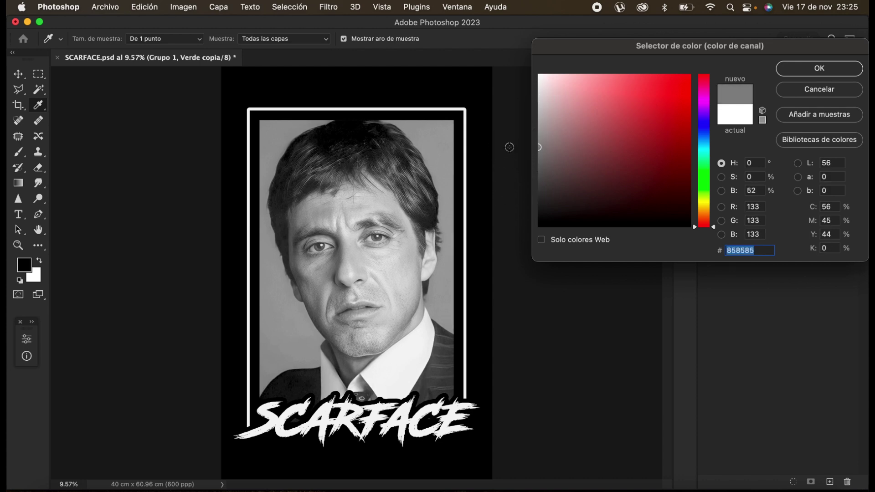
pyautogui.click(811, 71)
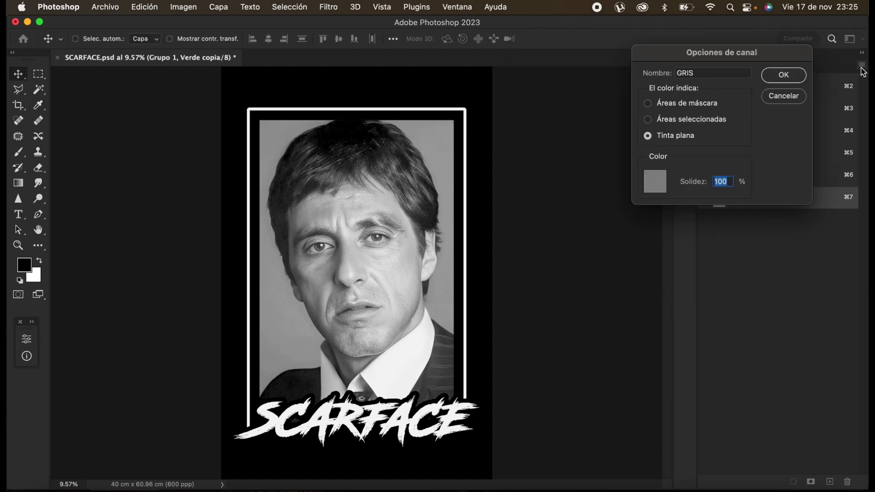
pyautogui.press('Return')
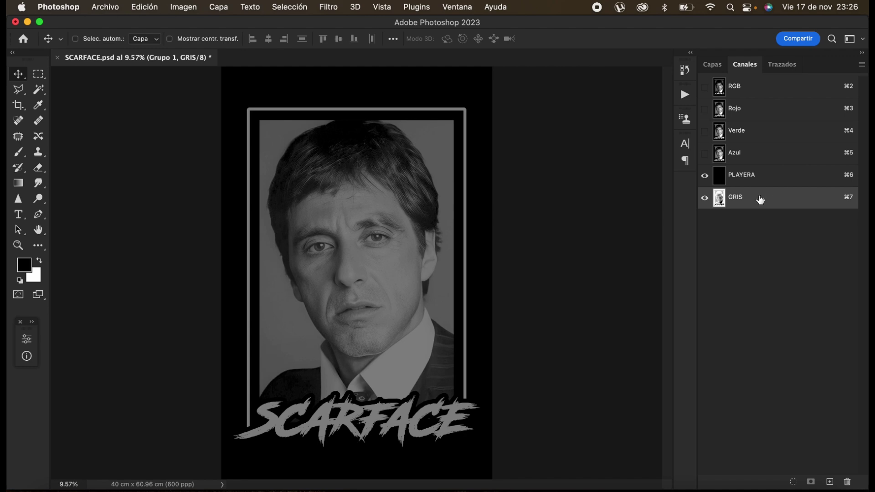
# - Load the RGB composite's luminosity as a selection, invert it, save it as a new channel and deselect
pyautogui.click(747, 92)
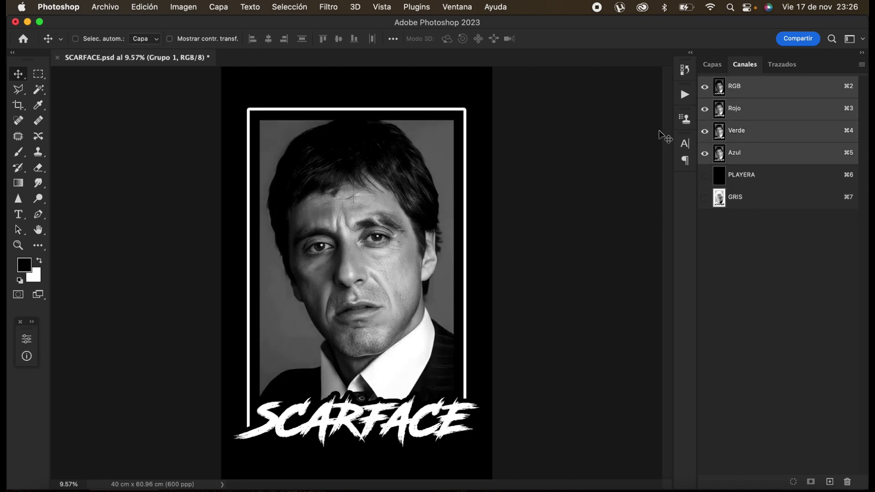
pyautogui.press('super')
pyautogui.keyDown('super'); pyautogui.click(720, 88); pyautogui.keyUp('super')
pyautogui.press('super+alt+2')
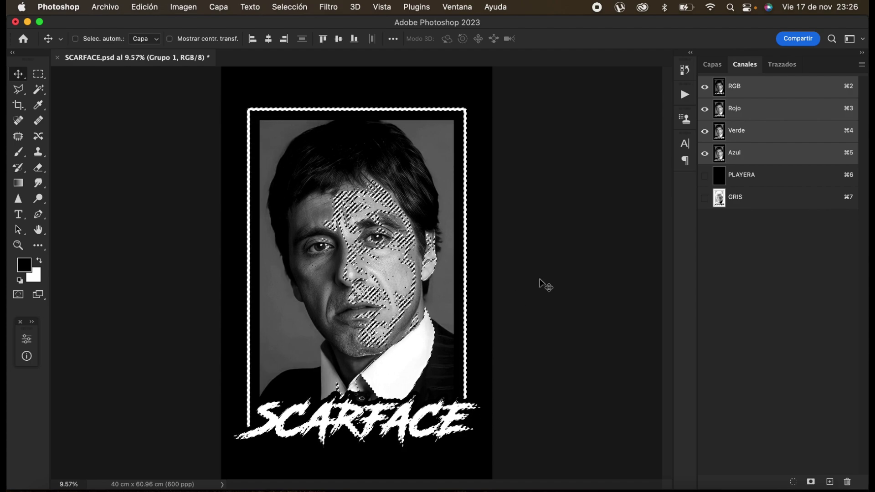
pyautogui.press('super+shift+i')
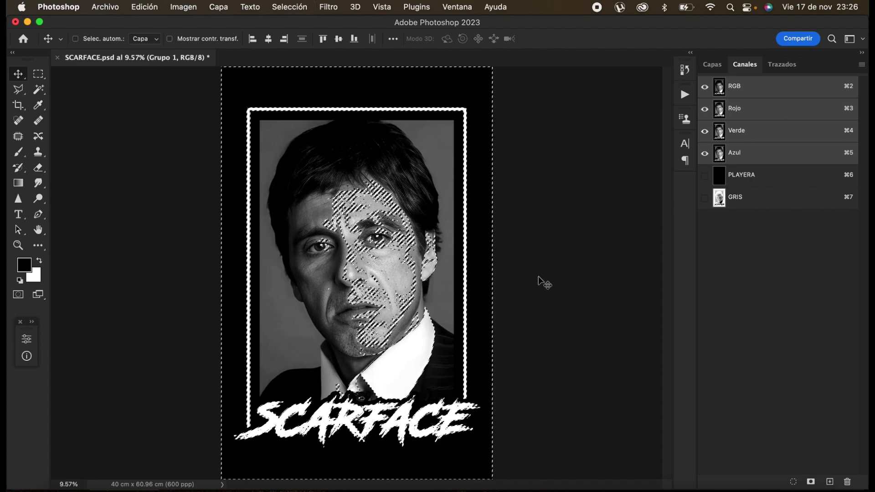
pyautogui.click(812, 483)
pyautogui.press('super+d')
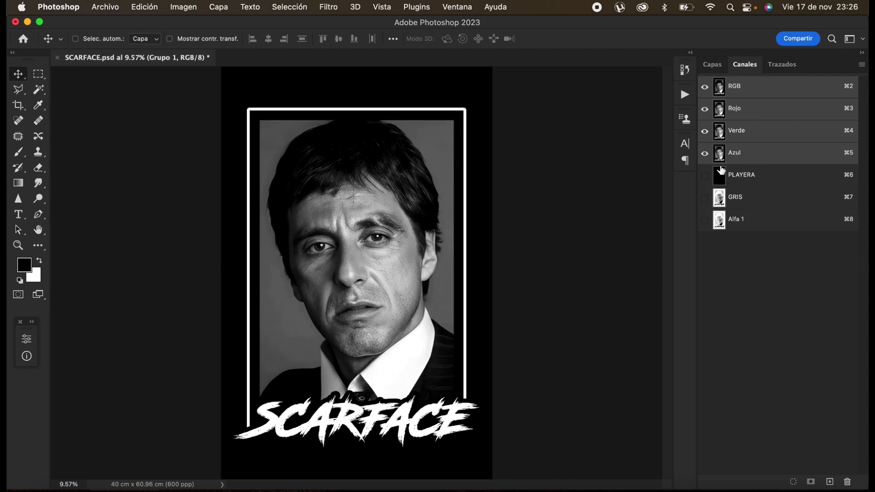
# - Display PLAYERA, GRIS and Alfa 1 together and convert Alfa 1 into a Tinta plana spot color with white ffffff
pyautogui.click(720, 170)
pyautogui.click(704, 197)
pyautogui.click(705, 222)
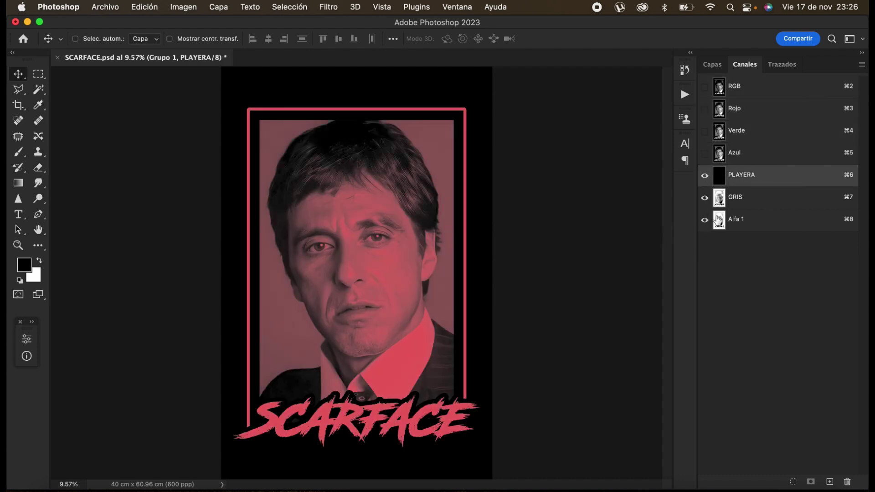
pyautogui.click(718, 220)
pyautogui.doubleClick(719, 220)
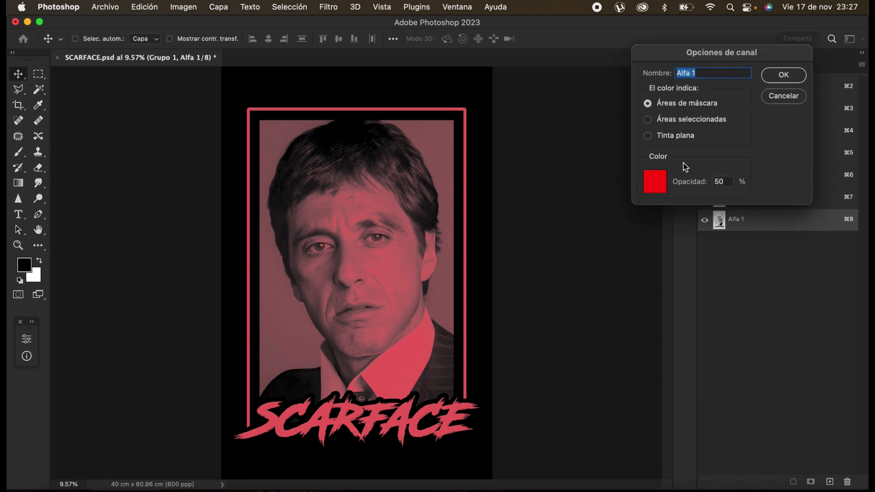
pyautogui.click(674, 136)
pyautogui.click(655, 181)
pyautogui.moveTo(632, 151); pyautogui.dragTo(508, 51)
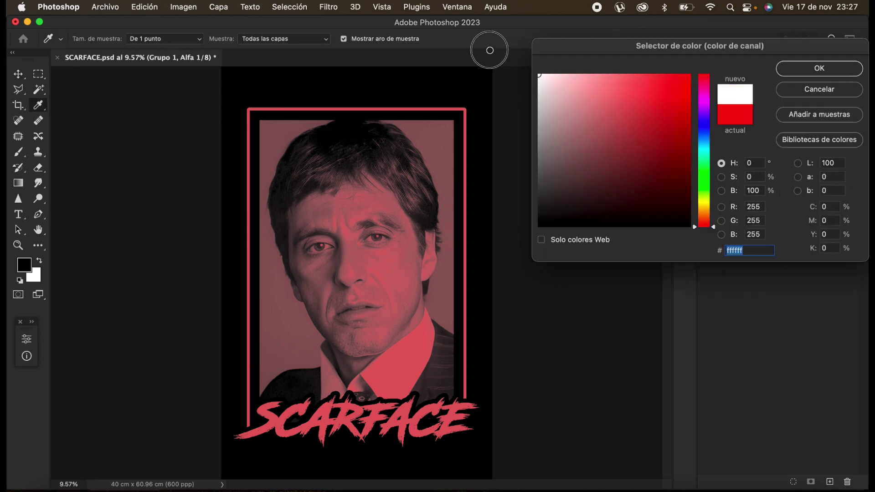
pyautogui.click(830, 73)
pyautogui.press('Tab')
pyautogui.write('1')
pyautogui.press('Return')
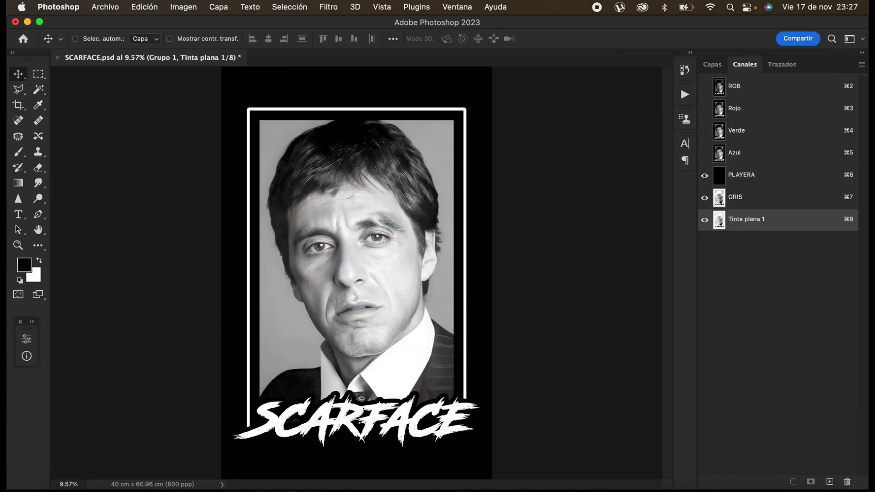
# - Compare the PLAYERA, GRIS and Tinta plana 1 channels alone and in combination against the RGB composite
pyautogui.click(705, 191)
pyautogui.click(704, 176)
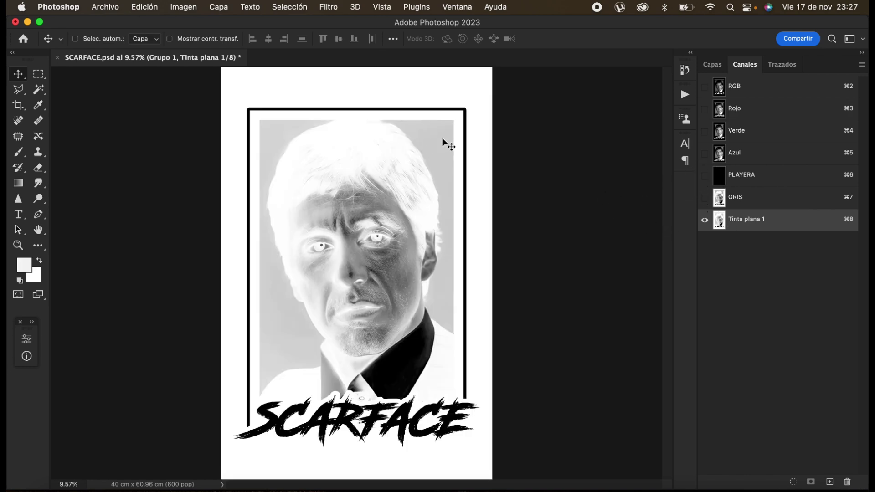
pyautogui.click(719, 177)
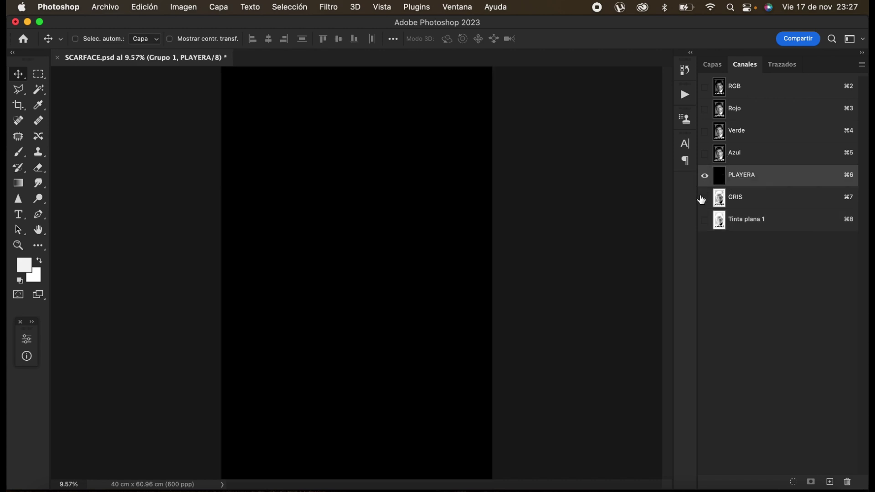
pyautogui.click(704, 221)
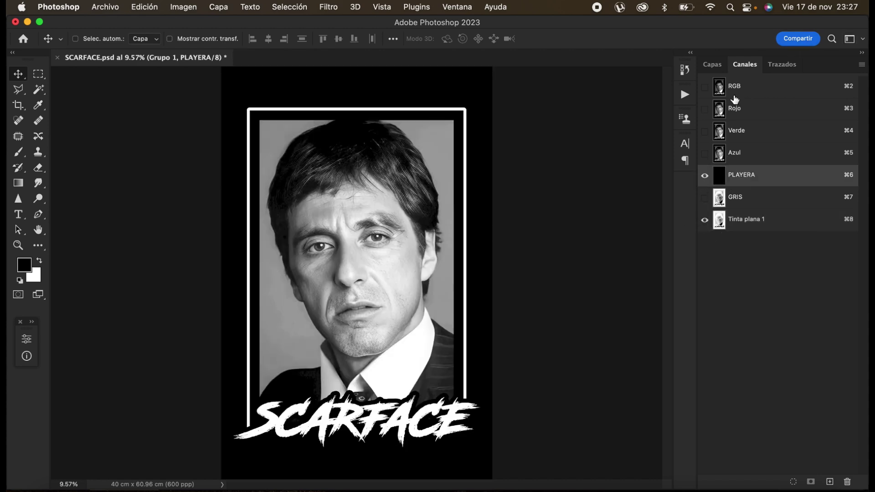
pyautogui.click(737, 90)
pyautogui.click(722, 178)
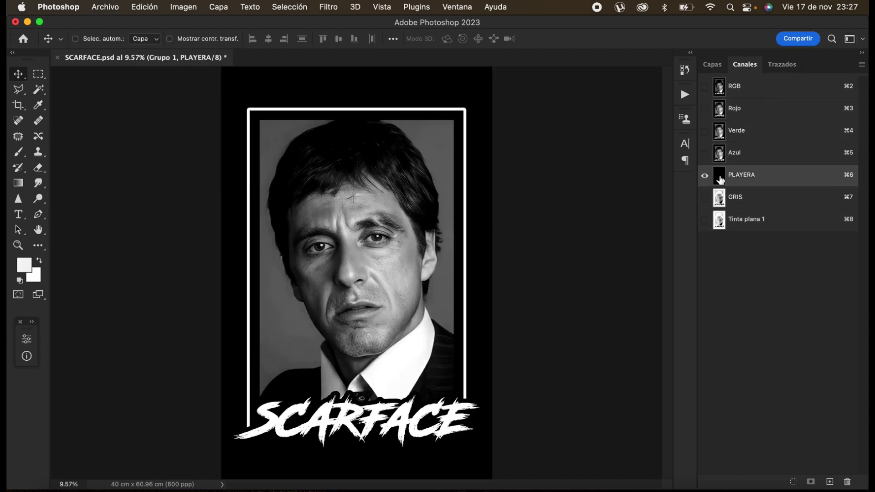
pyautogui.click(706, 198)
pyautogui.click(705, 220)
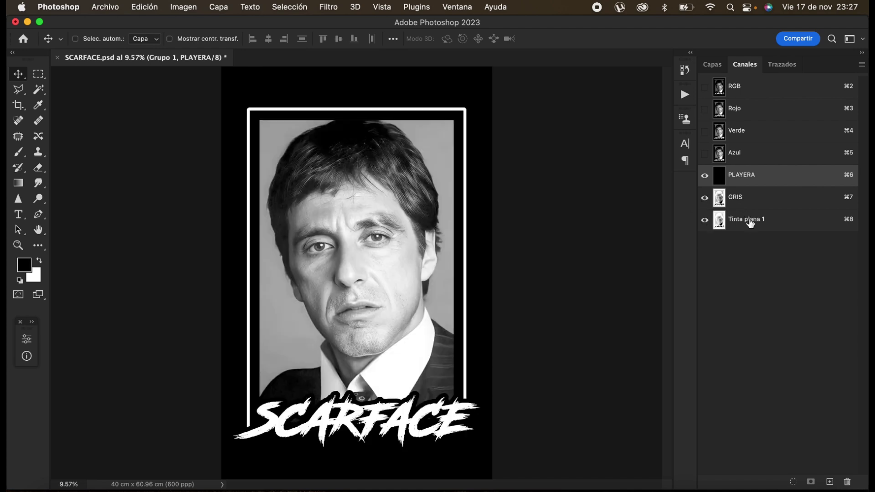
pyautogui.click(705, 199)
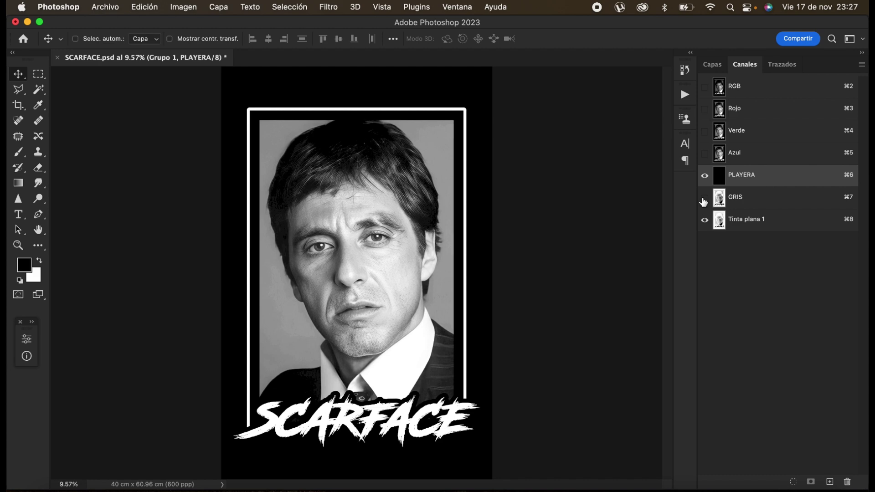
pyautogui.click(704, 198)
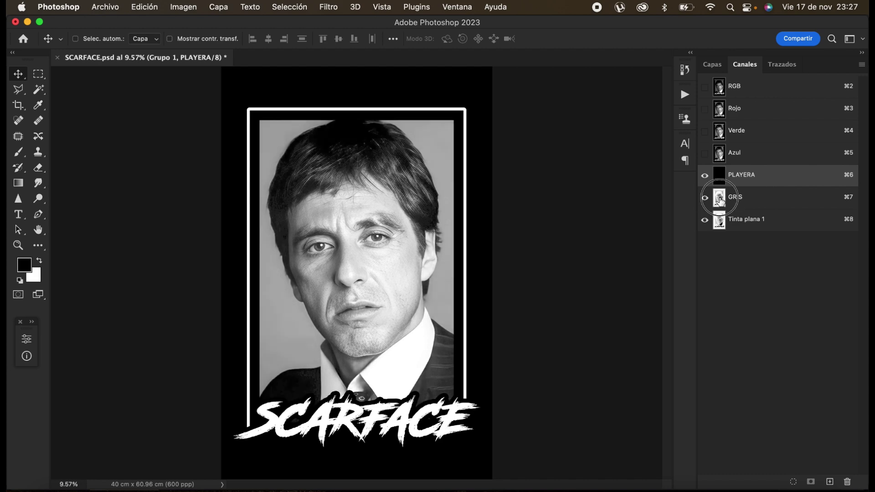
pyautogui.click(718, 202)
pyautogui.click(705, 221)
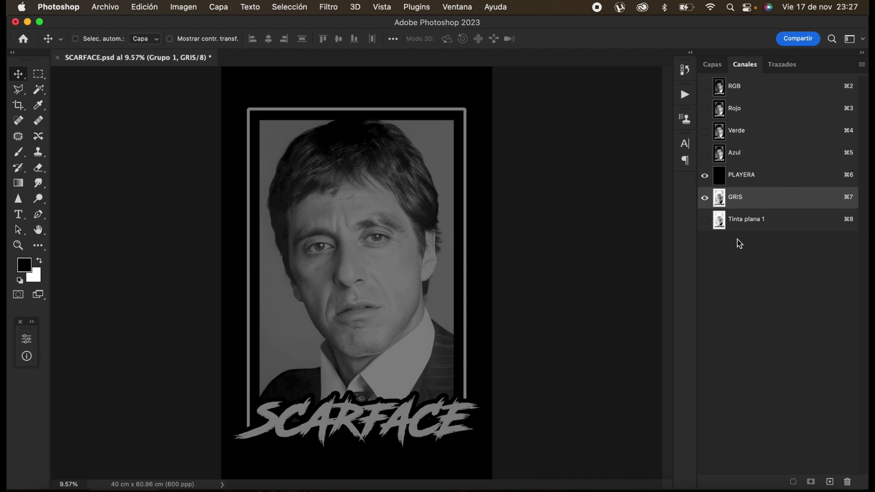
pyautogui.click(704, 220)
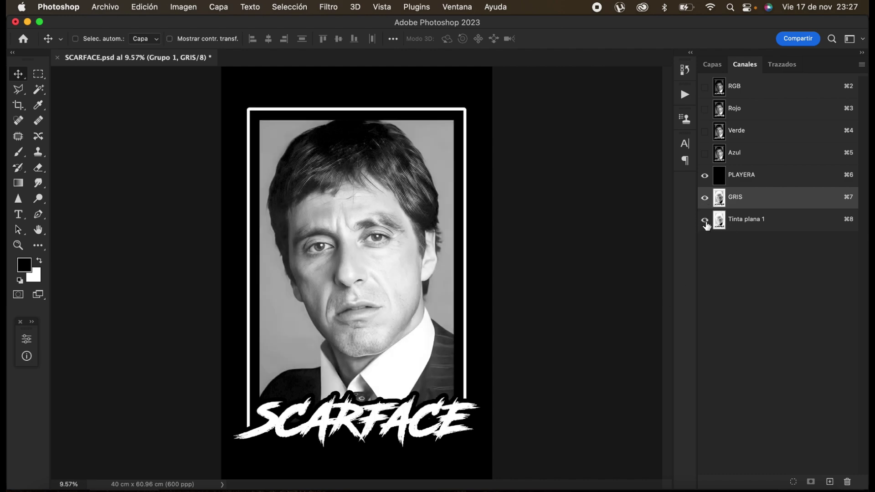
# - Rename the Tinta plana 1 channel as BLANCO
pyautogui.click(752, 221)
pyautogui.doubleClick(753, 221)
pyautogui.write('BLANCO')
pyautogui.press('Return')
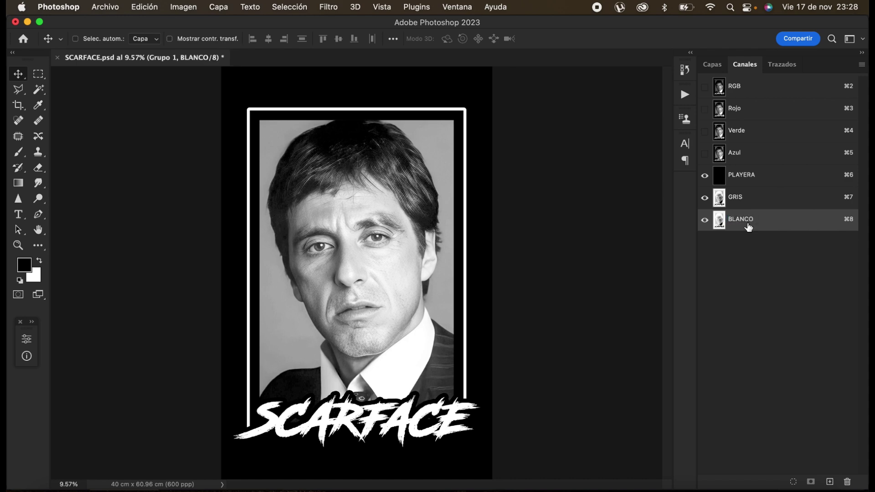
# - Adjust the BLANCO channel's Niveles, sampling the SCARFACE lettering as black point and the background around the frame as white point
pyautogui.press('super+l')
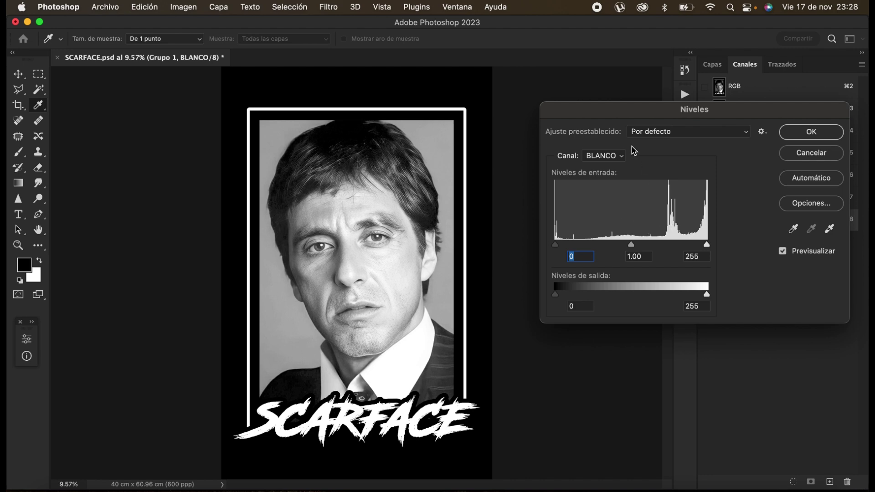
pyautogui.click(794, 230)
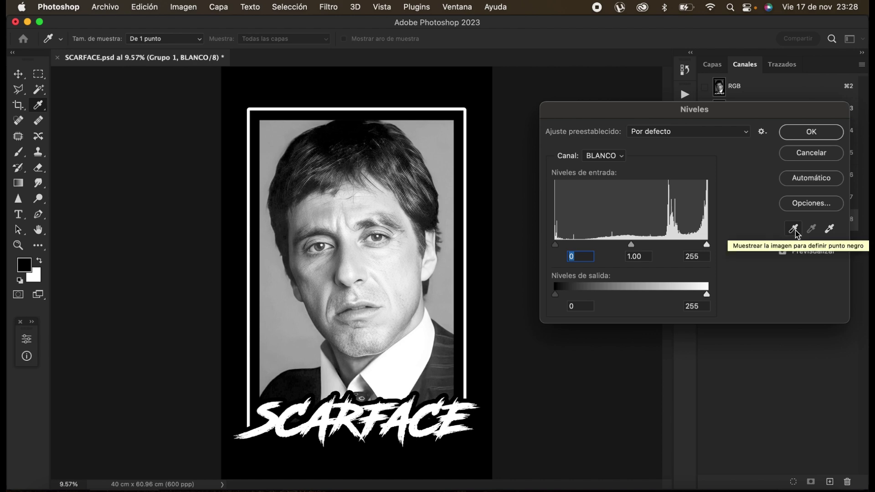
pyautogui.click(795, 231)
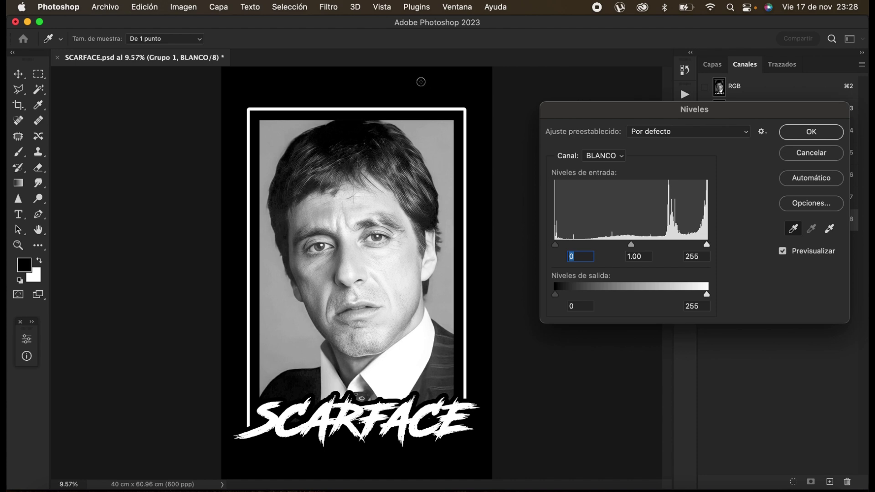
pyautogui.click(405, 408)
pyautogui.click(829, 229)
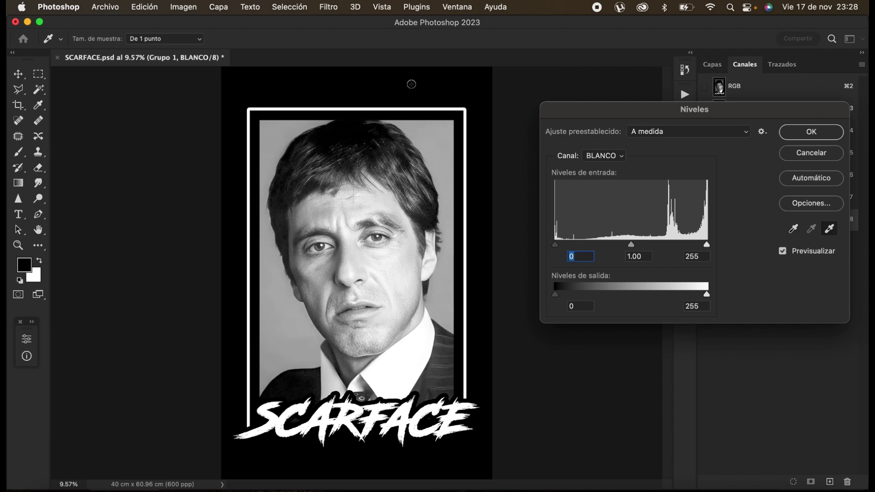
pyautogui.click(370, 110)
pyautogui.click(812, 133)
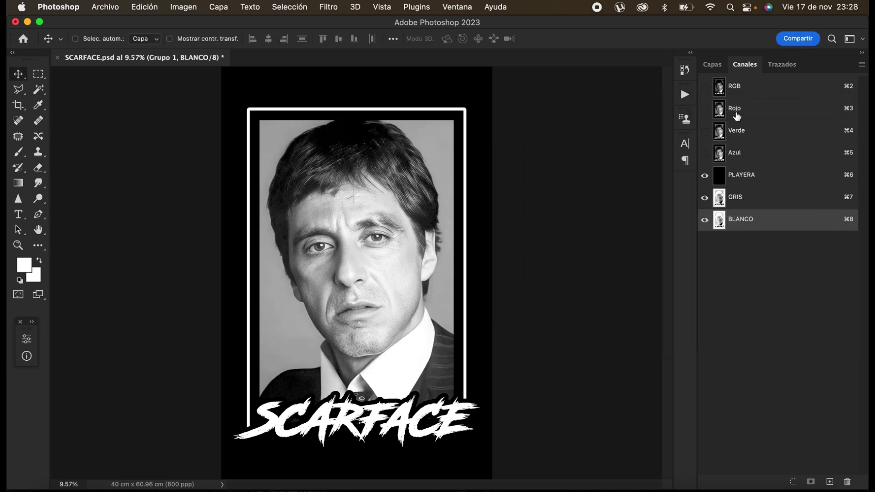
# - Examine the RGB composite's detail close up around the eye and return to the full design
pyautogui.click(735, 94)
pyautogui.scroll(1, 384, 246)
pyautogui.scroll(10, 384, 246)
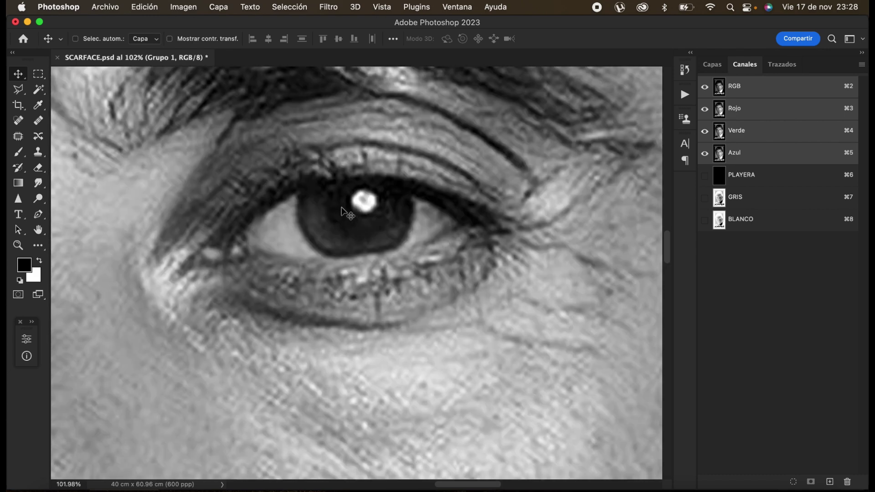
pyautogui.scroll(1, 344, 211)
pyautogui.press('super+0')
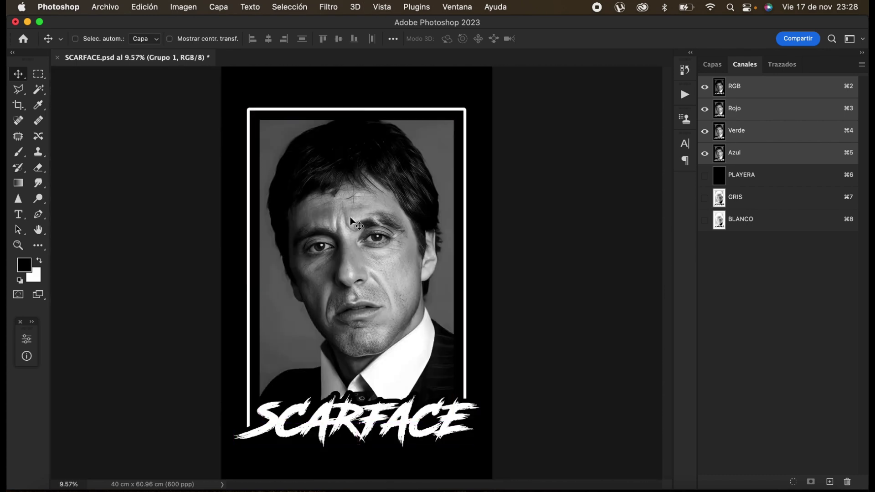
# - Show the PLAYERA, GRIS and BLANCO channels and apply Niveles to BLANCO, sampling the dark iris of the eye as white point
pyautogui.click(736, 176)
pyautogui.click(705, 198)
pyautogui.click(704, 220)
pyautogui.click(730, 223)
pyautogui.press('super+l')
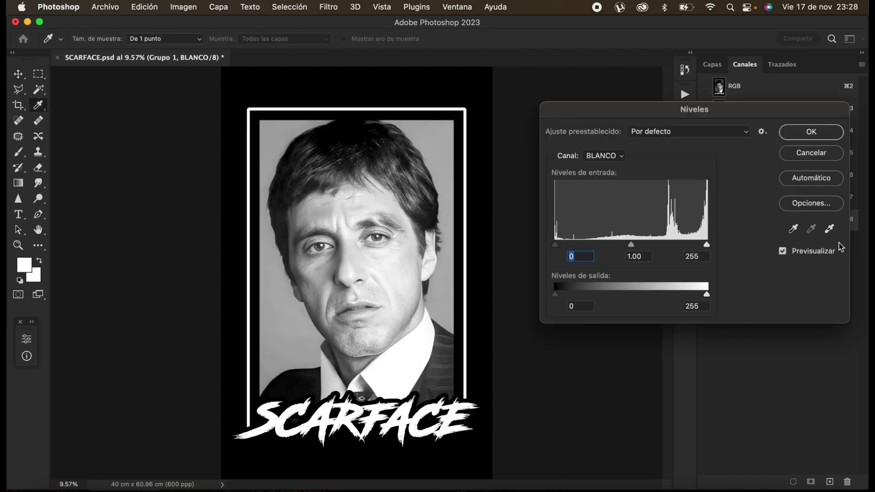
pyautogui.click(830, 229)
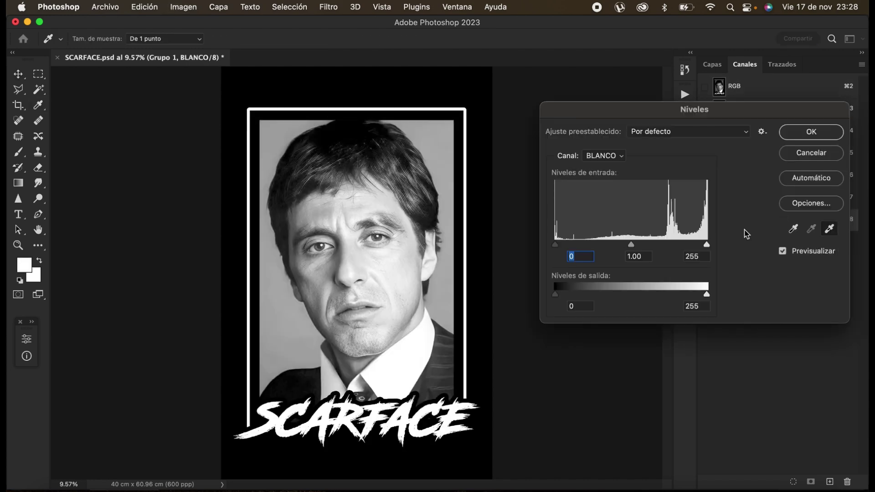
pyautogui.scroll(5, 387, 232)
pyautogui.scroll(1, 353, 258)
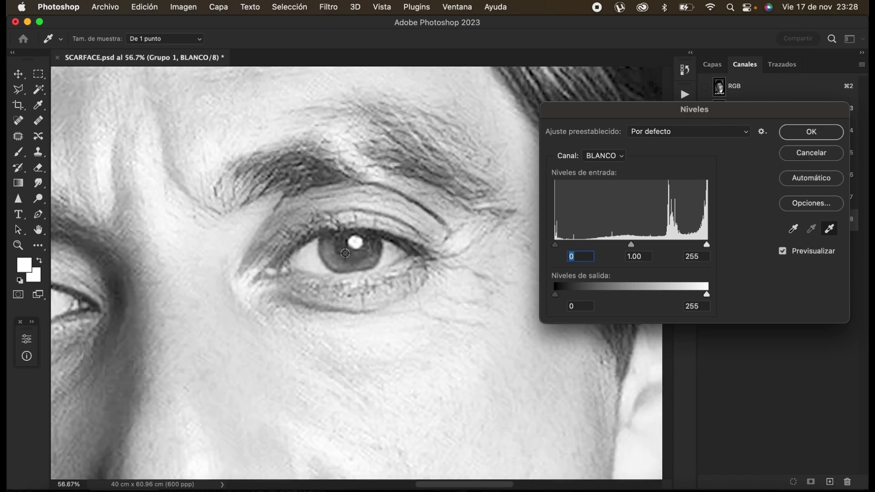
pyautogui.click(343, 247)
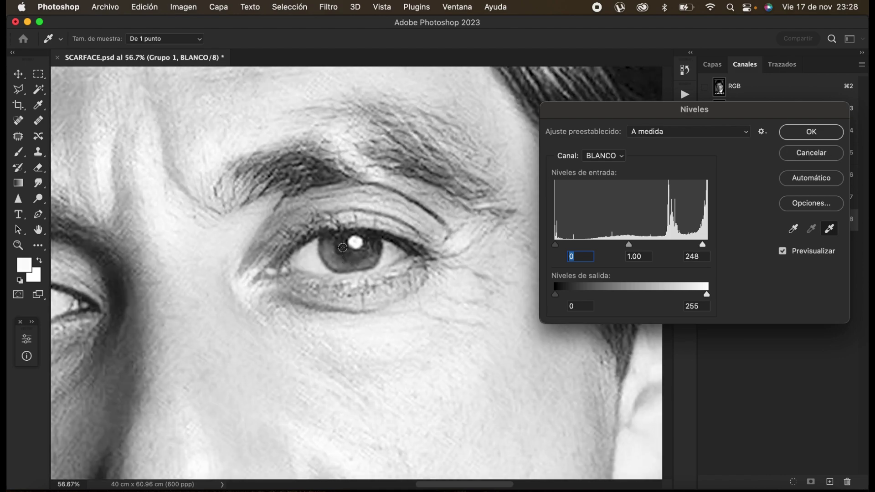
pyautogui.scroll(-5, 412, 294)
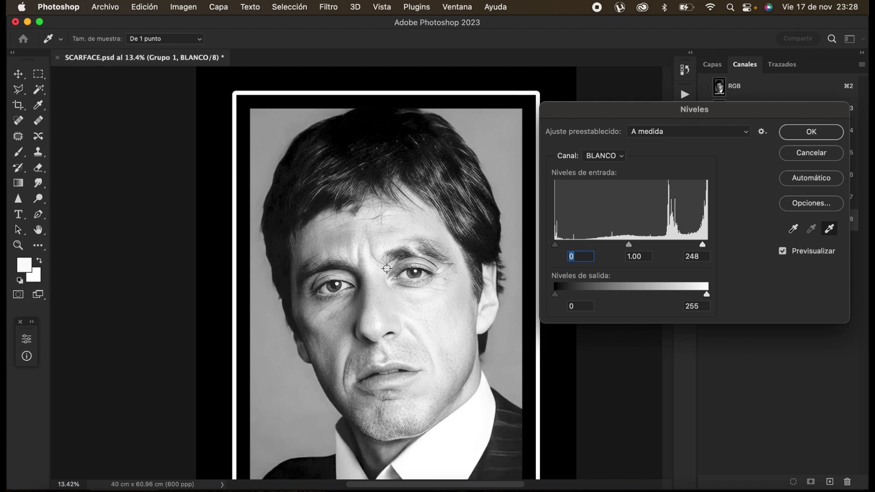
pyautogui.scroll(-2, 410, 264)
pyautogui.click(800, 133)
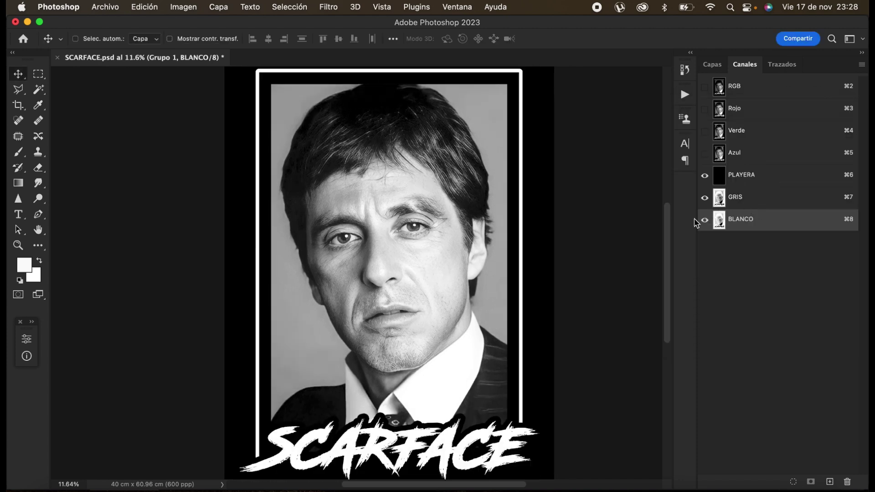
# - With GRIS hidden and PLAYERA shown, apply a Curvas adjustment to BLANCO with a point at input 109, output 160
pyautogui.click(704, 198)
pyautogui.click(705, 175)
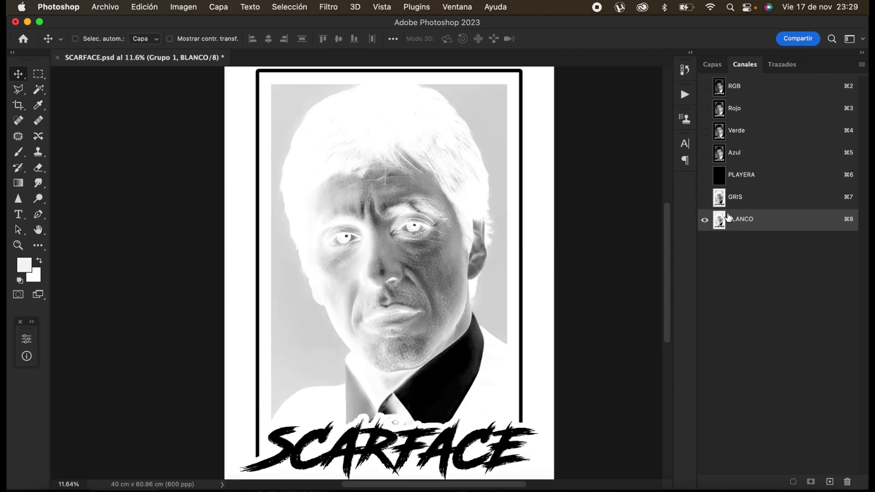
pyautogui.click(704, 177)
pyautogui.press('super+m')
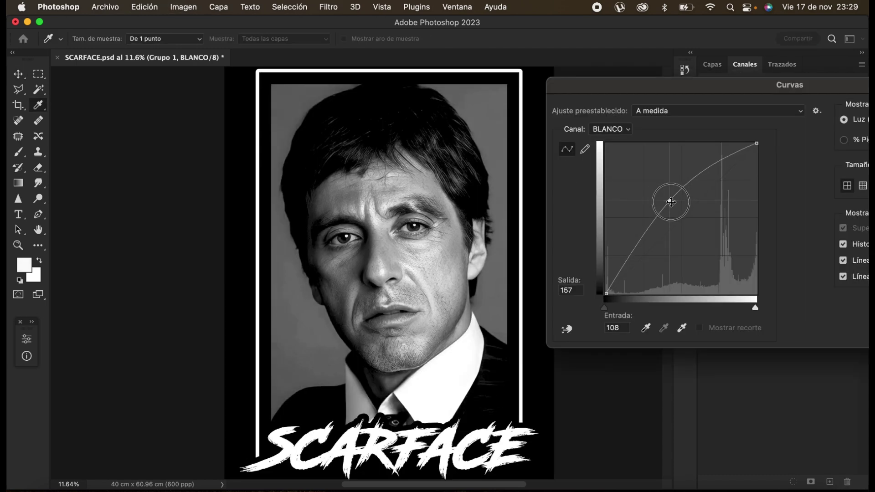
pyautogui.moveTo(670, 197)
pyautogui.mouseDown()
pyautogui.moveTo(678, 205)
pyautogui.moveTo(659, 194)
pyautogui.mouseUp()
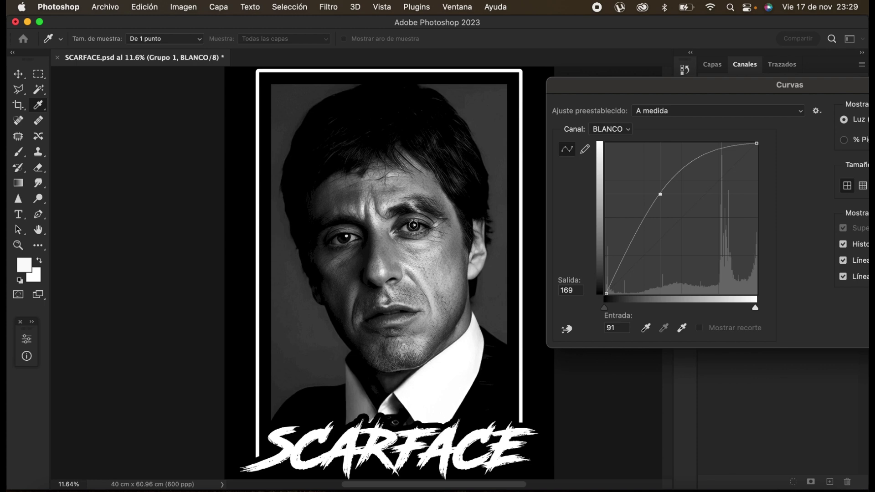
pyautogui.scroll(5, 413, 225)
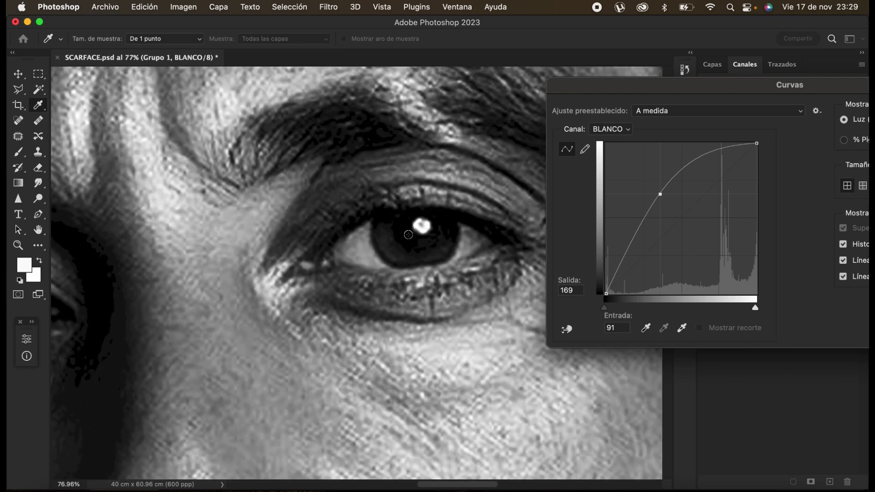
pyautogui.moveTo(660, 194); pyautogui.dragTo(705, 238)
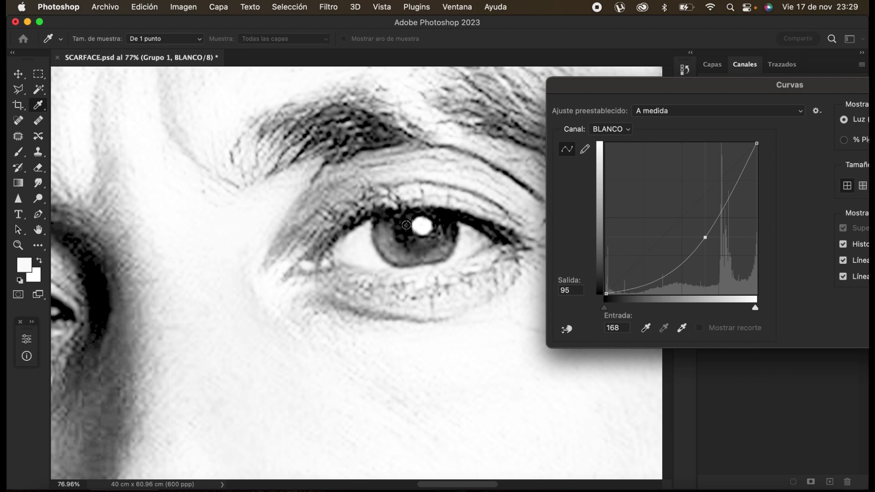
pyautogui.moveTo(707, 237); pyautogui.dragTo(671, 199)
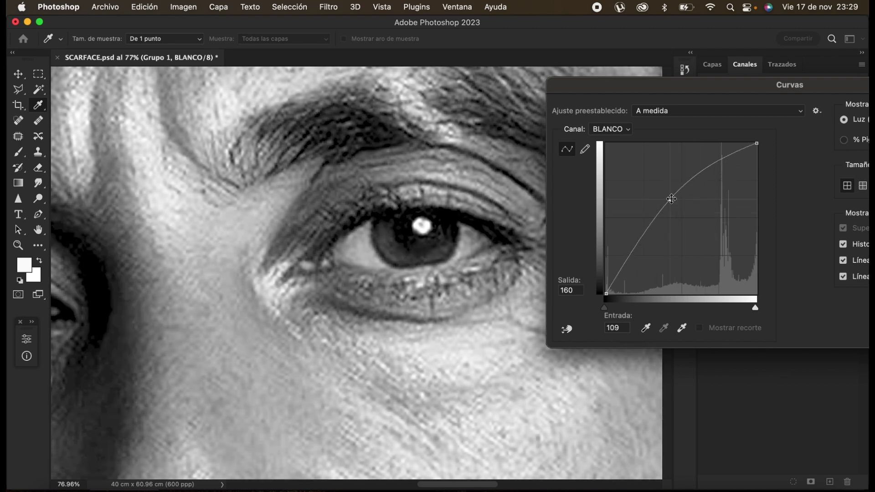
pyautogui.press('super+0')
pyautogui.moveTo(811, 97); pyautogui.dragTo(577, 100)
pyautogui.click(760, 132)
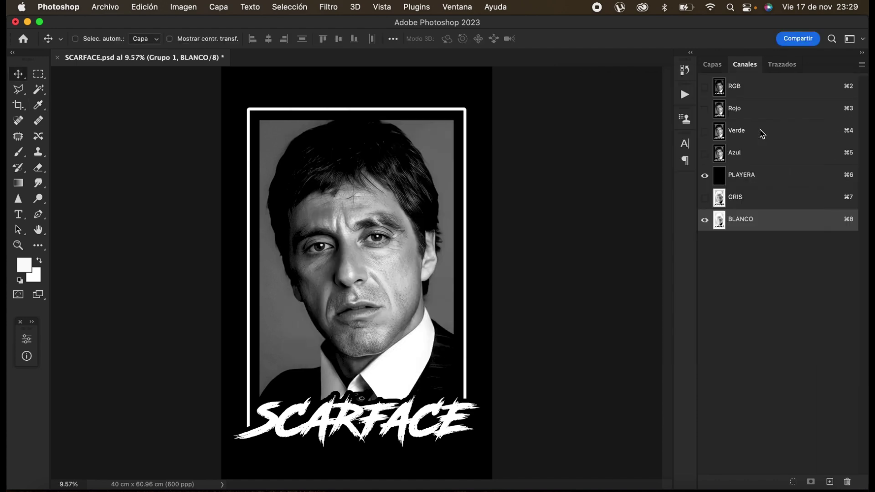
# - Compare the combined PLAYERA, GRIS and BLANCO channels with the RGB composite
pyautogui.click(705, 198)
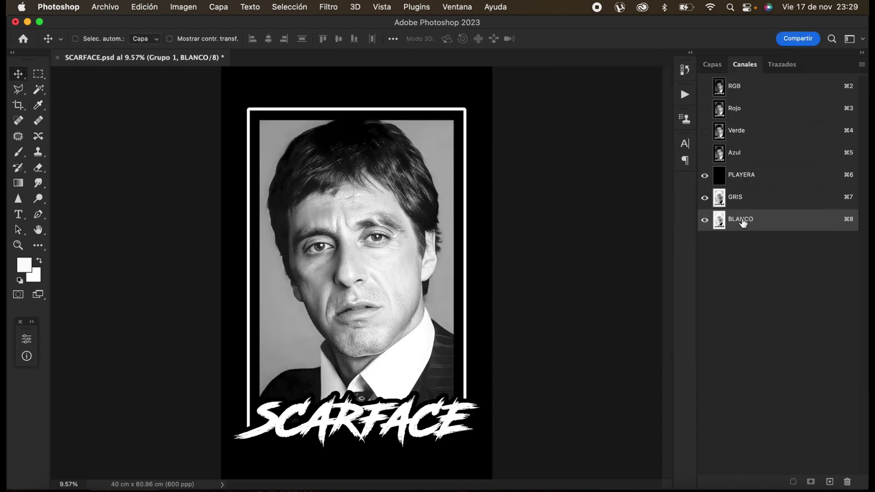
pyautogui.doubleClick(719, 198)
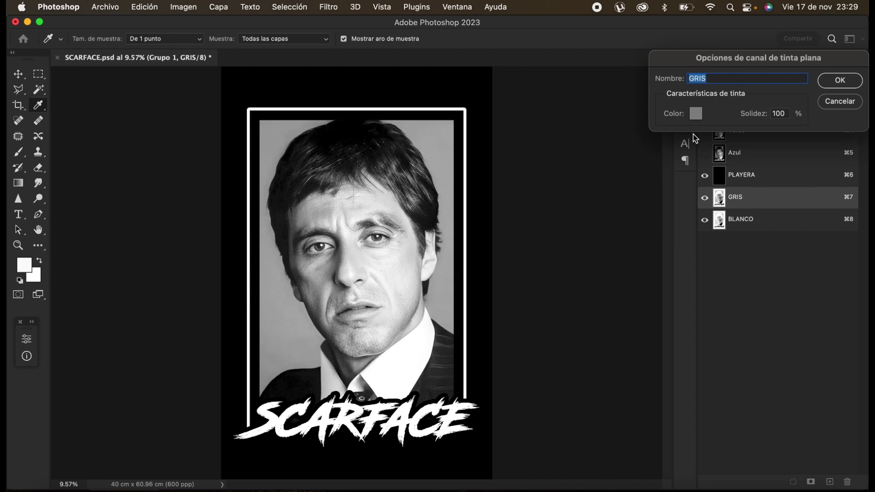
pyautogui.click(838, 99)
pyautogui.click(742, 88)
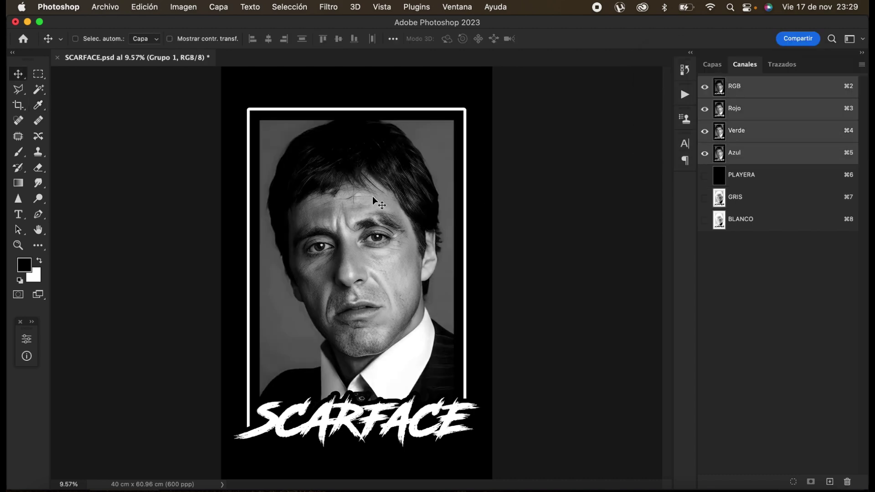
# - Show the three spot channels together and set the GRIS channel's ink color to #6a6a6a
pyautogui.click(719, 184)
pyautogui.moveTo(705, 197); pyautogui.dragTo(705, 220)
pyautogui.doubleClick(718, 197)
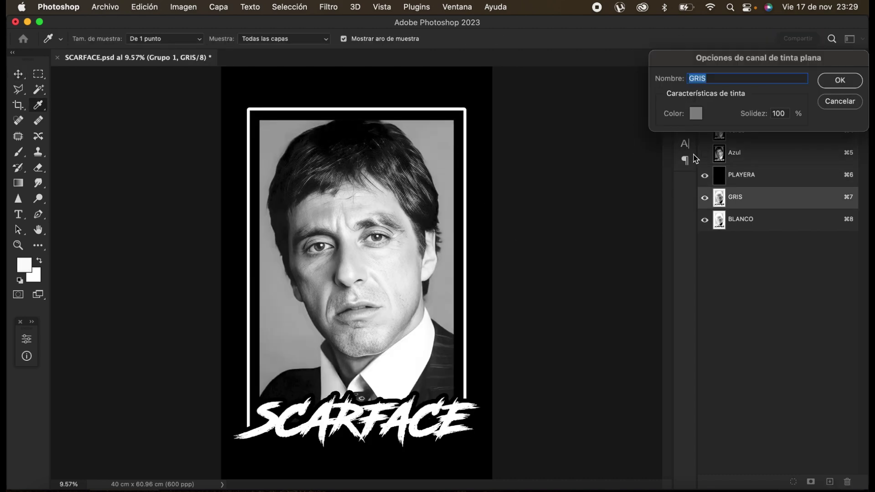
pyautogui.click(696, 114)
pyautogui.moveTo(540, 146); pyautogui.dragTo(537, 166)
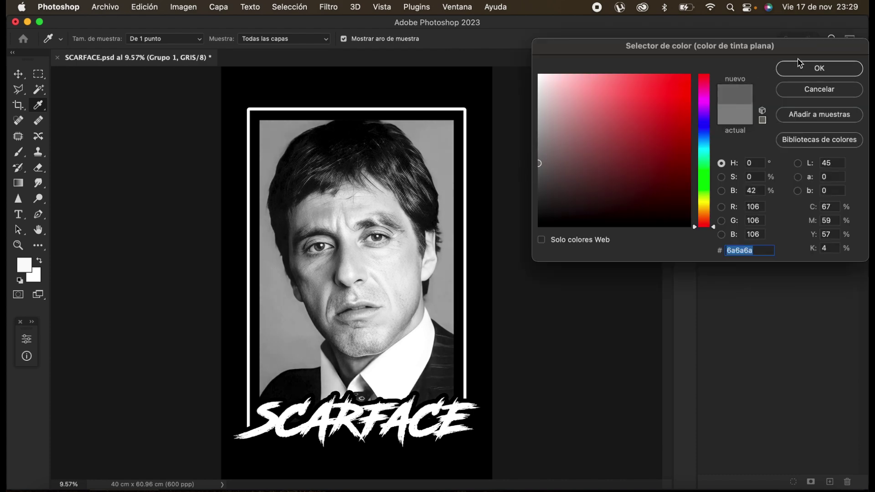
pyautogui.click(810, 69)
pyautogui.click(839, 80)
# - Apply a Curvas adjustment to the BLANCO channel with a point at input 93, output 165
pyautogui.click(735, 220)
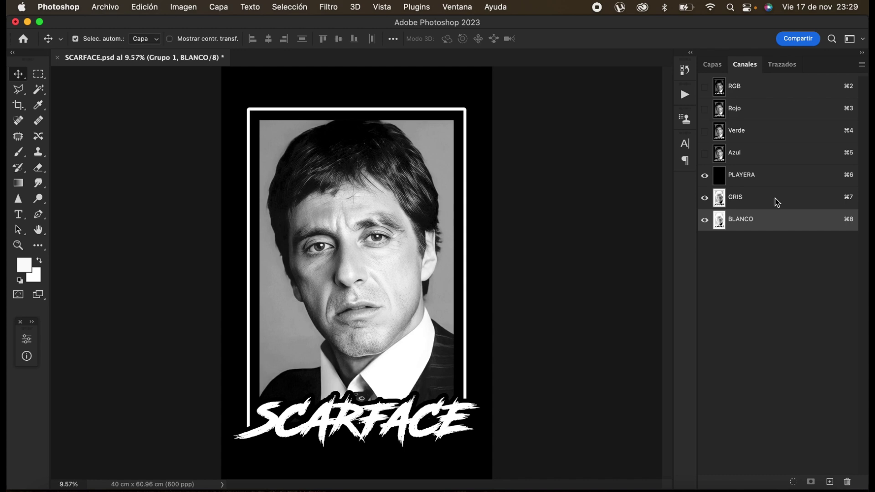
pyautogui.press('super+m')
pyautogui.moveTo(419, 97); pyautogui.dragTo(634, 88)
pyautogui.click(655, 206)
pyautogui.moveTo(655, 206); pyautogui.dragTo(639, 189)
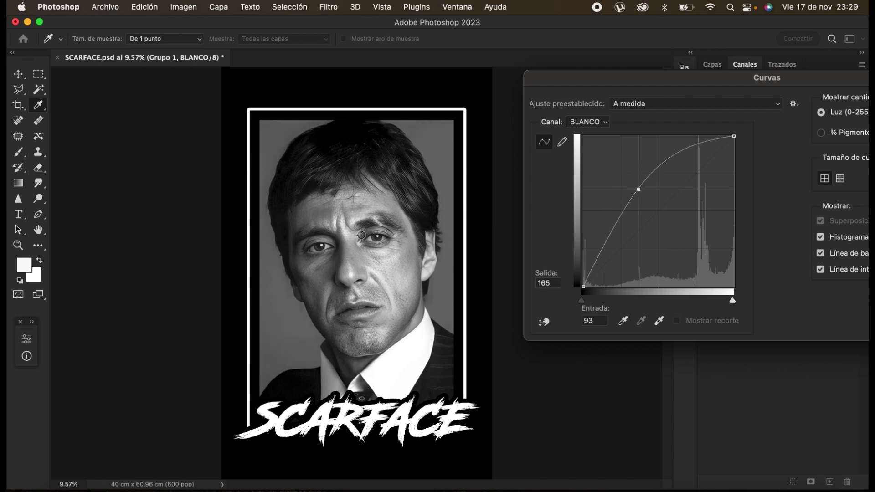
pyautogui.scroll(10, 352, 223)
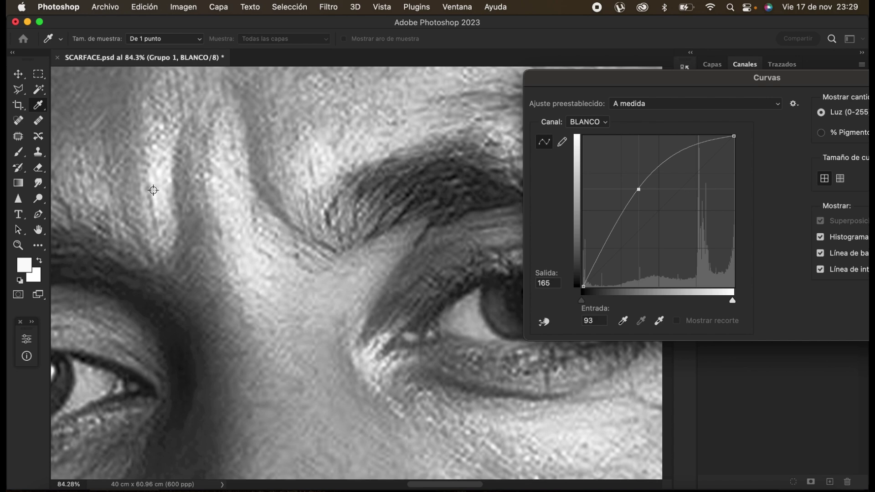
pyautogui.scroll(-10, 275, 162)
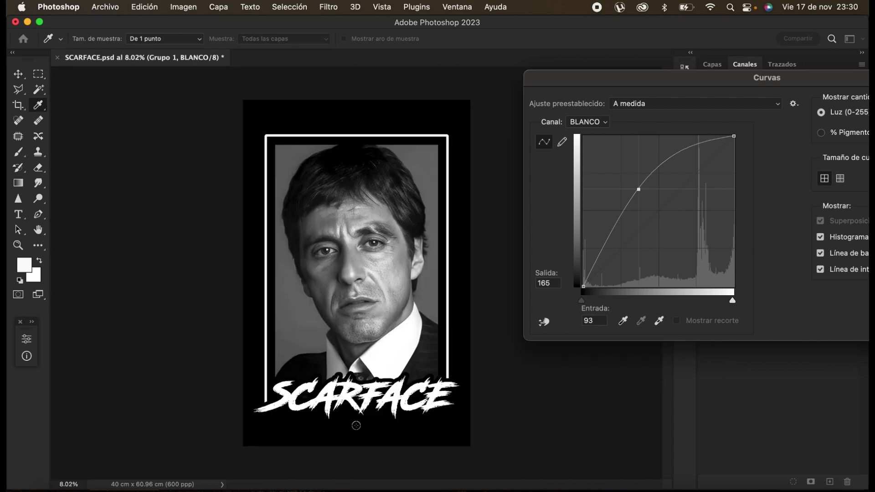
pyautogui.moveTo(798, 86); pyautogui.dragTo(675, 86)
pyautogui.press('Return')
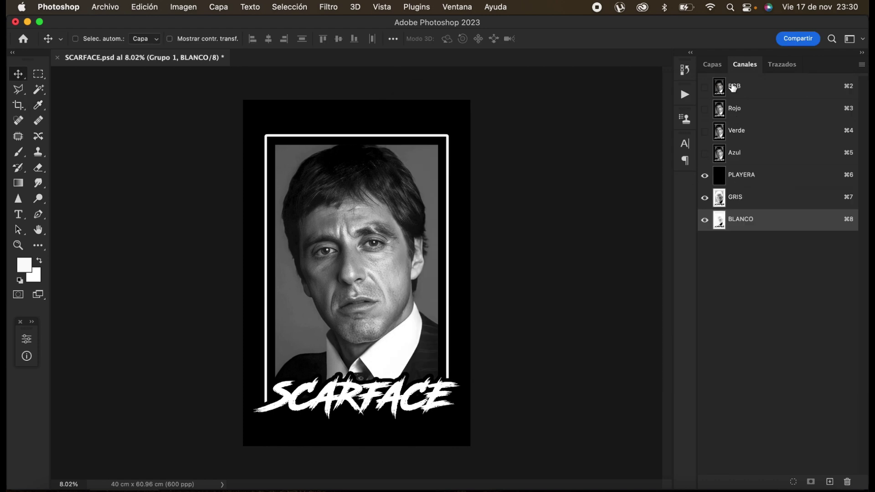
# - Compare the RGB composite at full view with the combined spot channels, switching between both
pyautogui.click(752, 91)
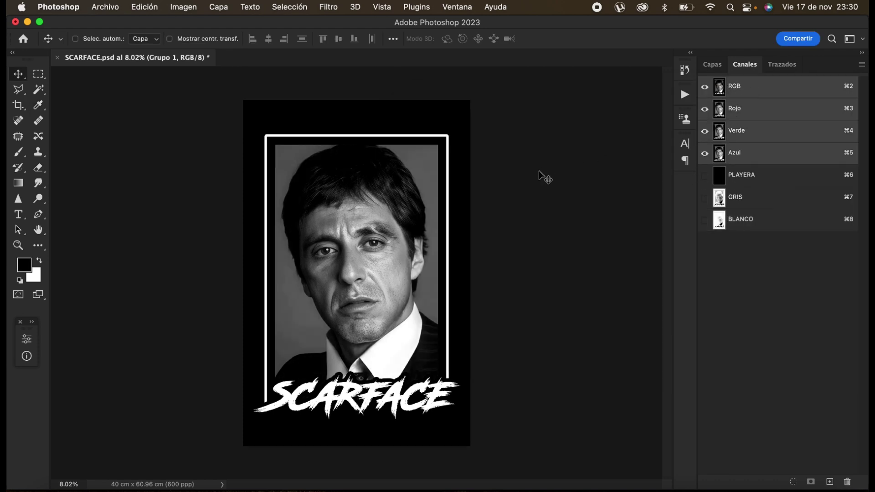
pyautogui.press('super+0')
pyautogui.click(720, 181)
pyautogui.click(704, 199)
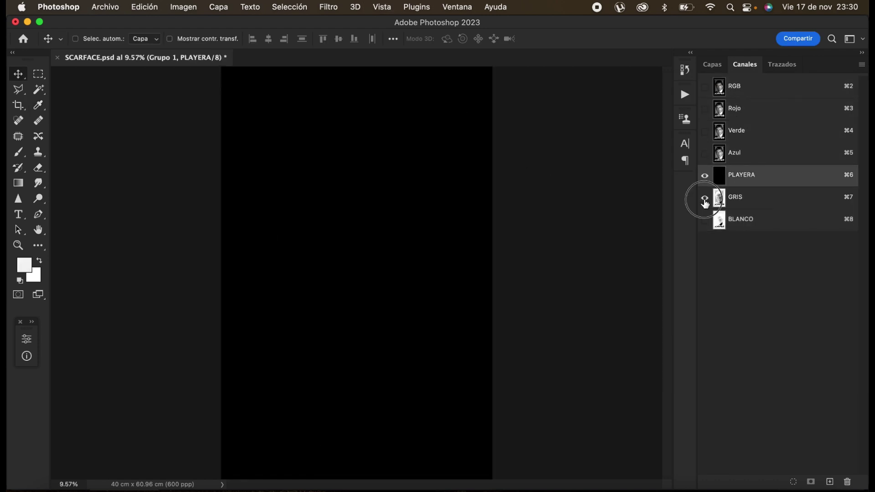
pyautogui.click(705, 221)
pyautogui.click(734, 89)
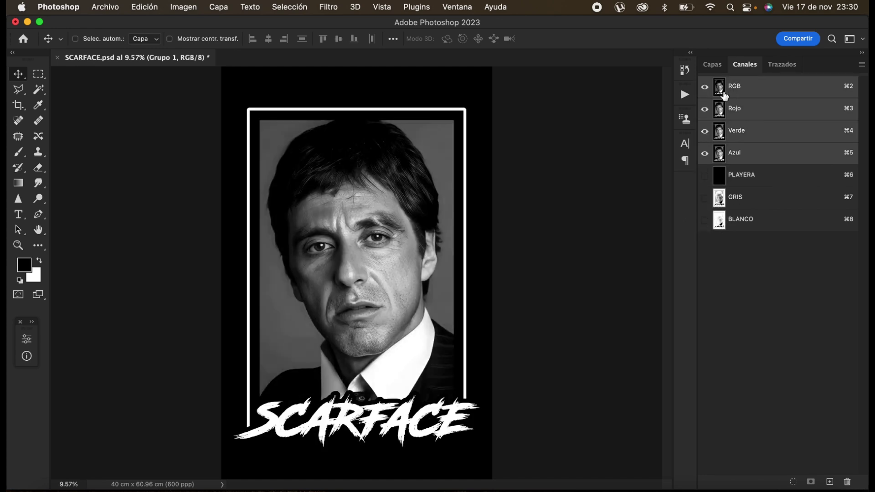
# - Show the three spot channels together and darken the GRIS channel's ink color to #505050
pyautogui.click(715, 177)
pyautogui.click(704, 199)
pyautogui.click(704, 221)
pyautogui.doubleClick(718, 197)
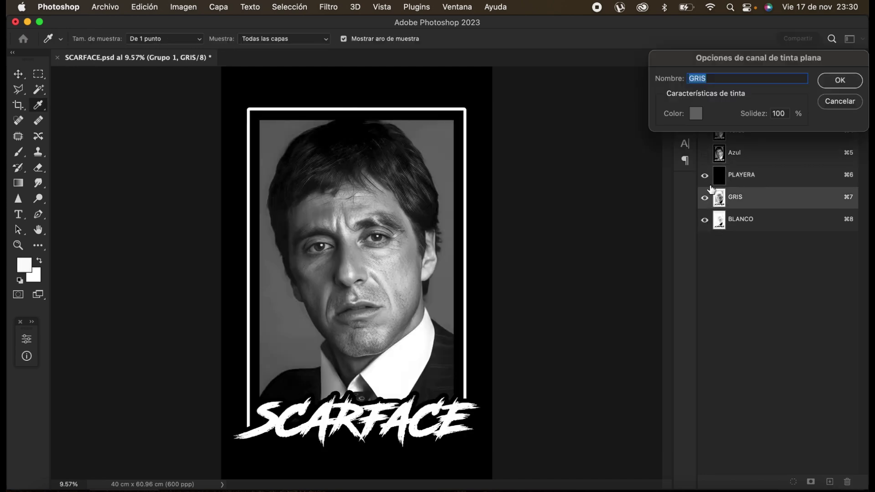
pyautogui.click(690, 116)
pyautogui.click(538, 174)
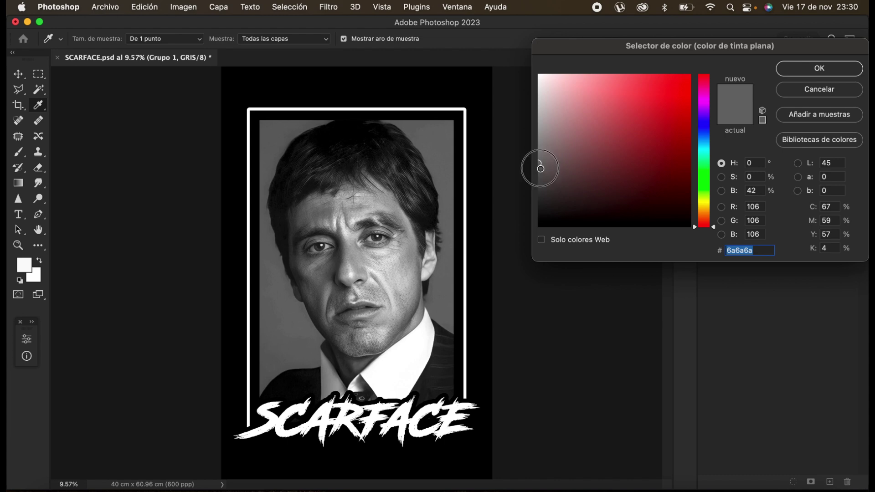
pyautogui.click(826, 68)
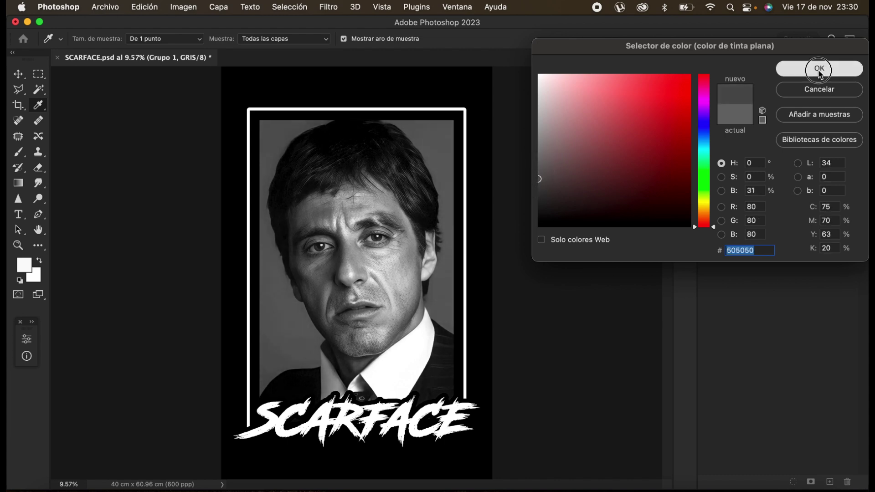
pyautogui.click(836, 81)
# - Examine the BLANCO channel alone and compare the combined PLAYERA, GRIS and BLANCO channels with the RGB composite
pyautogui.click(725, 89)
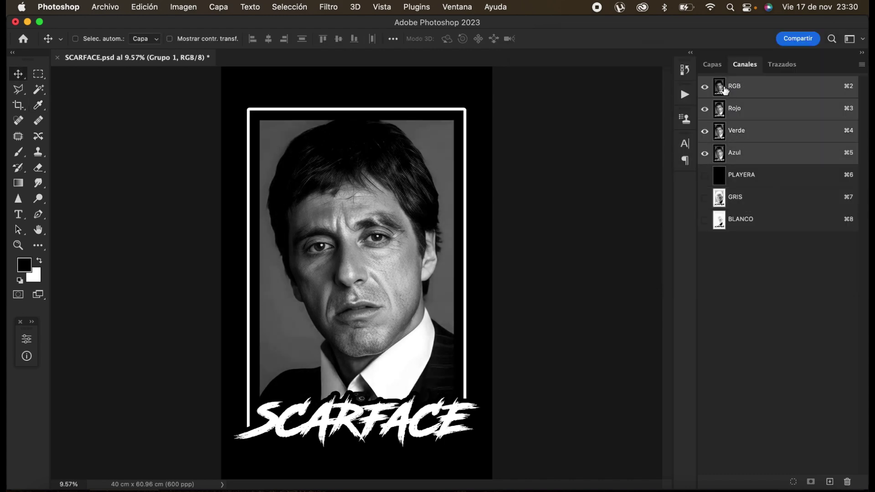
pyautogui.click(723, 171)
pyautogui.moveTo(704, 197); pyautogui.dragTo(704, 223)
pyautogui.click(725, 89)
pyautogui.click(709, 178)
pyautogui.click(726, 89)
pyautogui.click(719, 218)
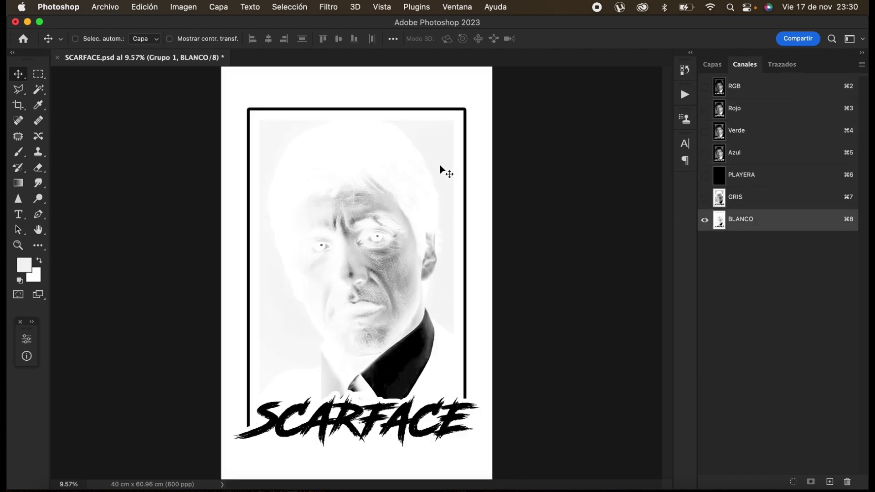
pyautogui.click(720, 180)
pyautogui.click(704, 198)
pyautogui.click(704, 220)
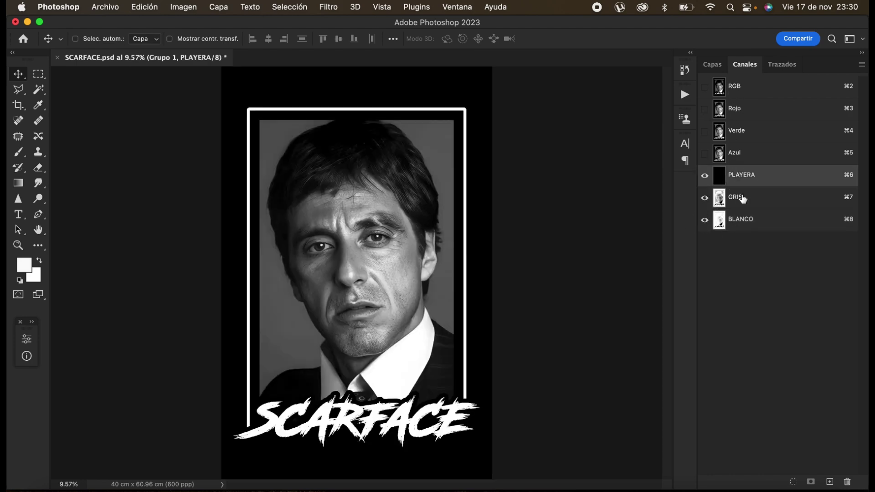
pyautogui.click(721, 86)
pyautogui.click(724, 175)
pyautogui.click(705, 198)
pyautogui.click(705, 220)
# - Isolate the BLANCO channel and try a Niveles adjustment, sampling the white point in the grey background beside the portrait
pyautogui.moveTo(707, 201); pyautogui.dragTo(705, 176)
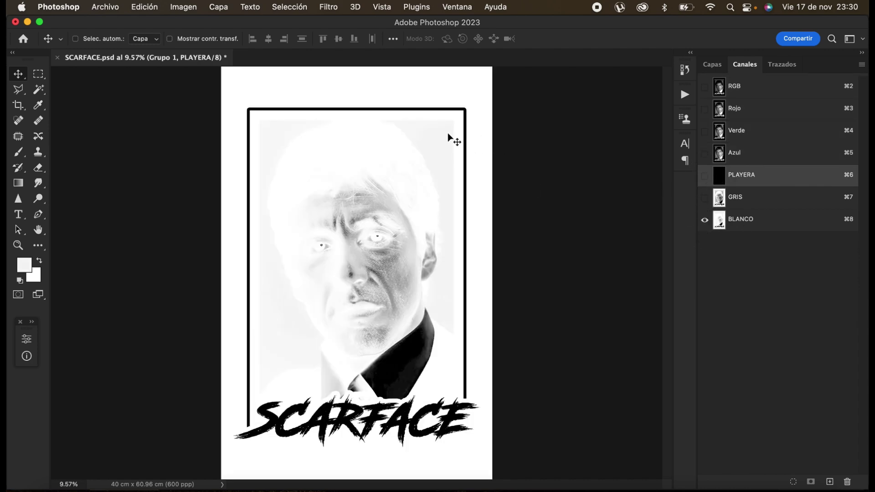
pyautogui.click(722, 219)
pyautogui.press('super+l')
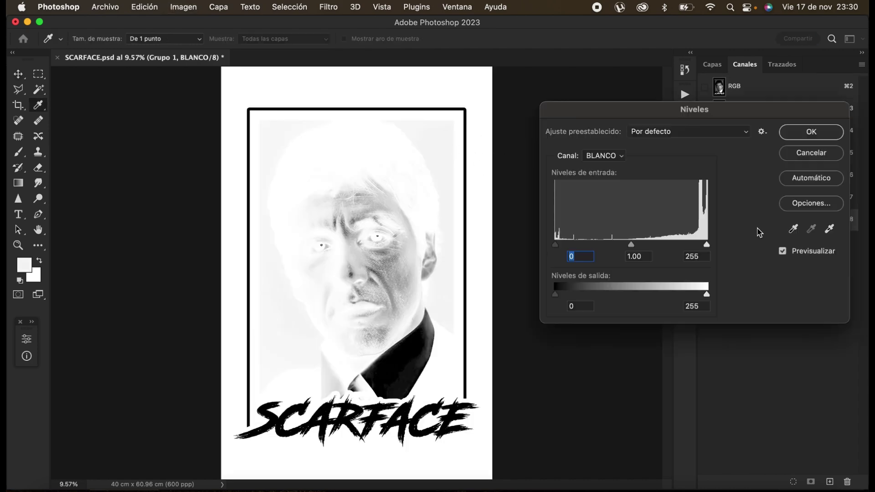
pyautogui.click(832, 230)
pyautogui.click(428, 132)
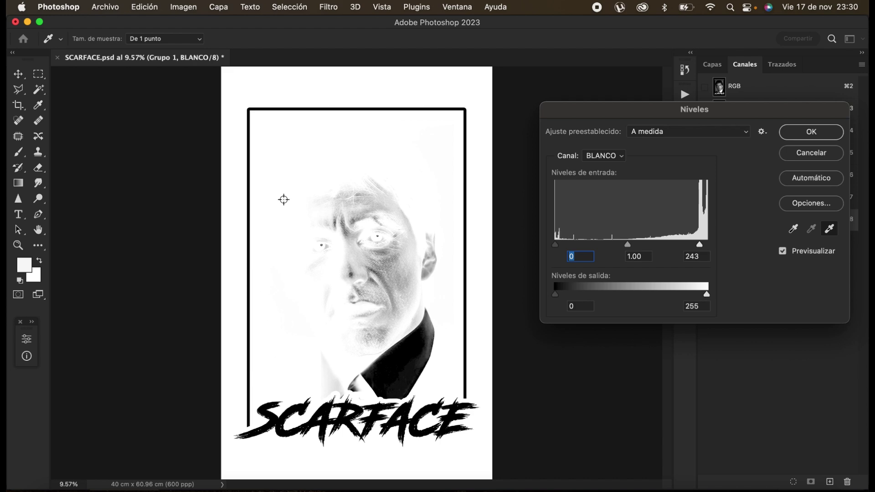
pyautogui.click(810, 139)
# - Show PLAYERA, GRIS and BLANCO together and compare the leveled result with the RGB composite
pyautogui.click(704, 175)
pyautogui.click(704, 199)
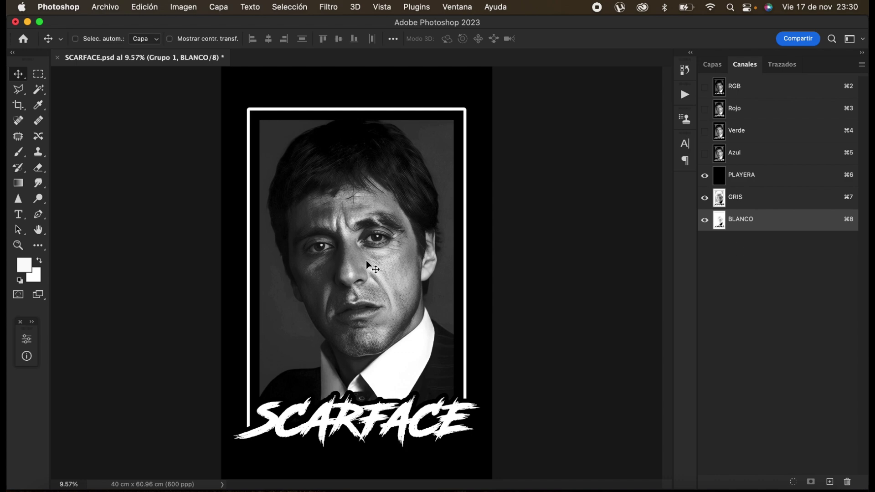
pyautogui.click(726, 93)
pyautogui.click(723, 182)
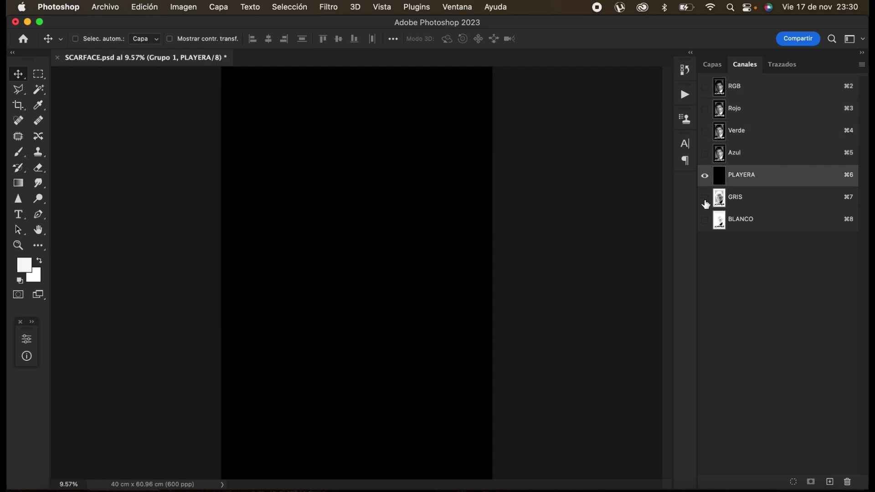
pyautogui.moveTo(704, 198); pyautogui.dragTo(705, 220)
# - Try a lighter ink color, #808080, for the GRIS spot channel
pyautogui.doubleClick(719, 197)
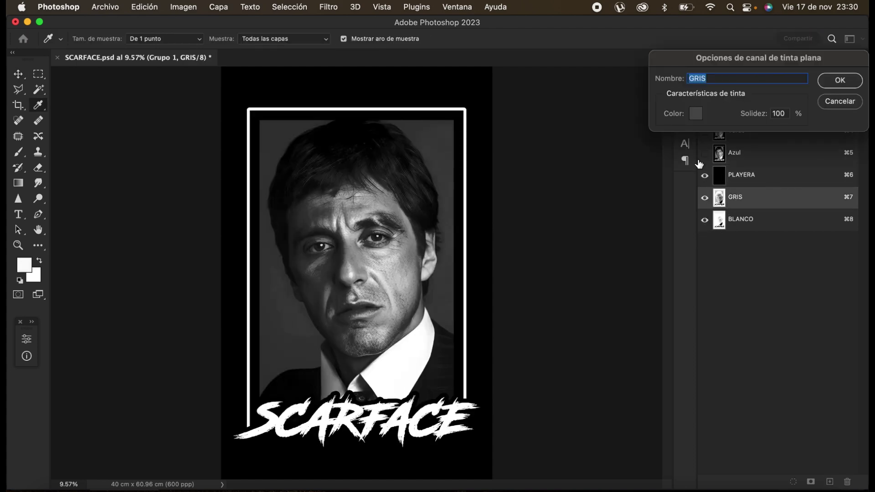
pyautogui.click(696, 113)
pyautogui.moveTo(546, 159); pyautogui.dragTo(520, 150)
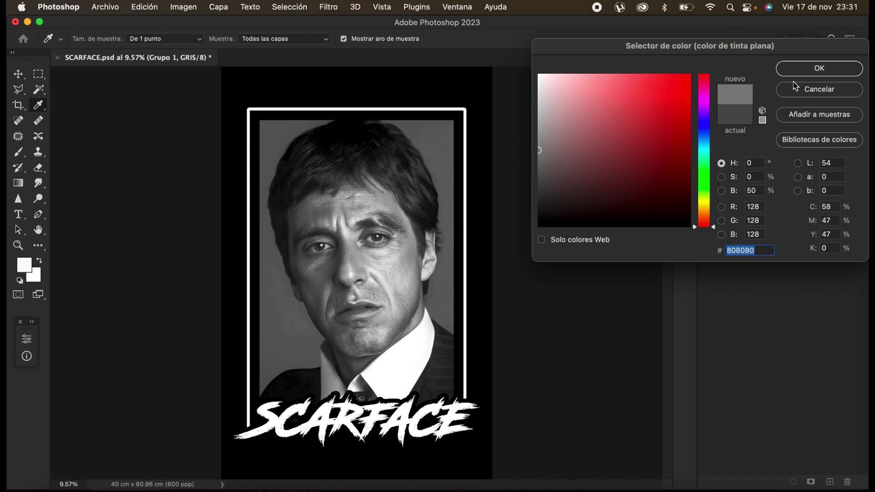
pyautogui.click(818, 68)
pyautogui.click(836, 80)
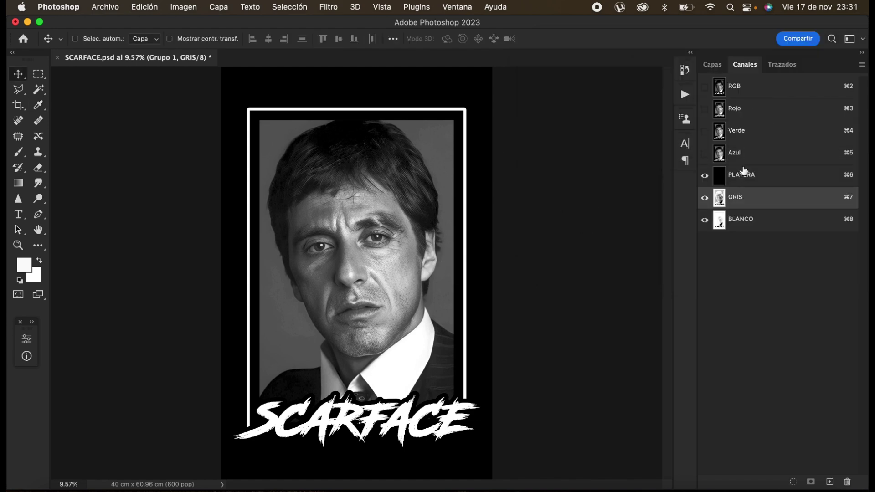
# - Compare the RGB composite with the combined spot channels, and undo the latest GRIS ink color and BLANCO Niveles changes
pyautogui.click(734, 89)
pyautogui.click(714, 175)
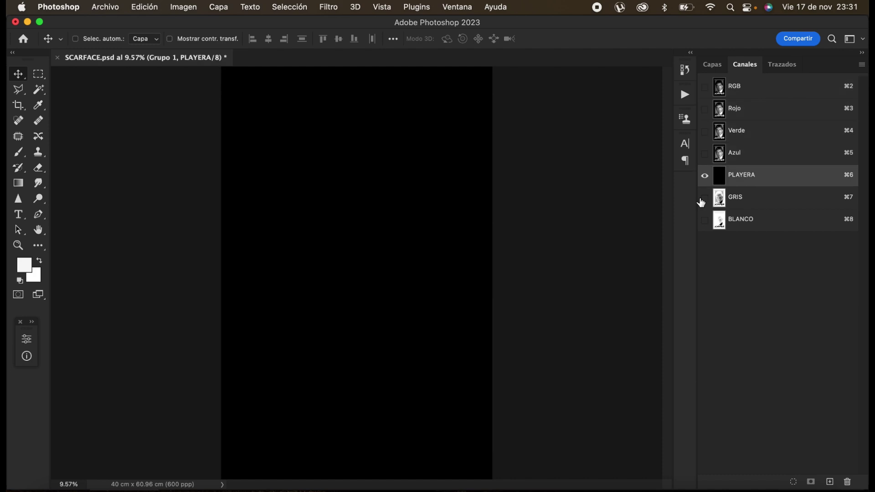
pyautogui.click(704, 198)
pyautogui.click(705, 220)
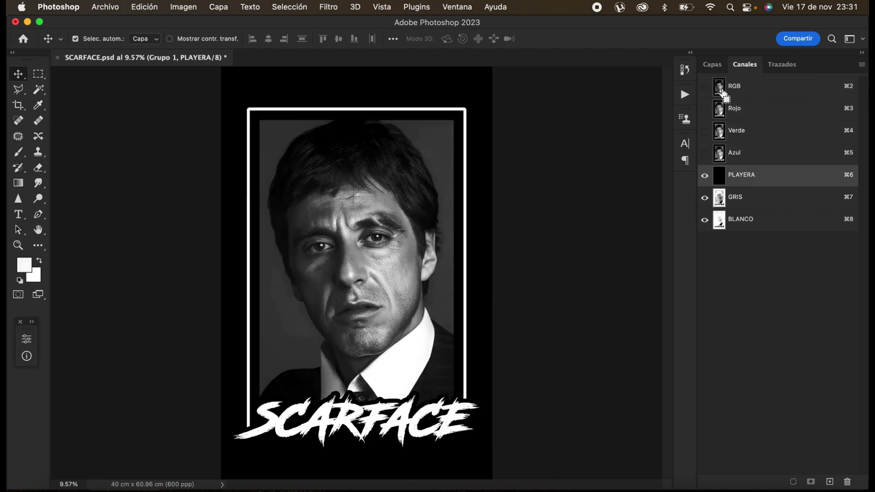
# - Isolate the BLANCO channel and check the ink percentages across the portrait's background with the Información readings
pyautogui.click(704, 197)
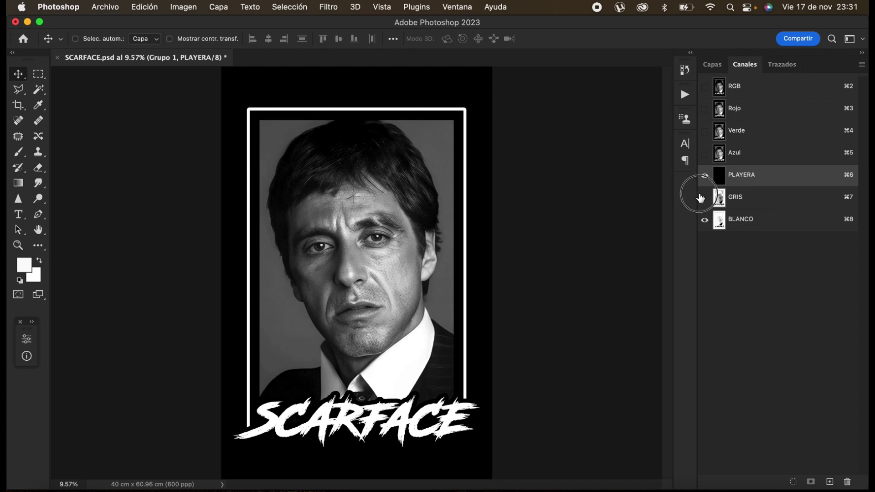
pyautogui.click(704, 175)
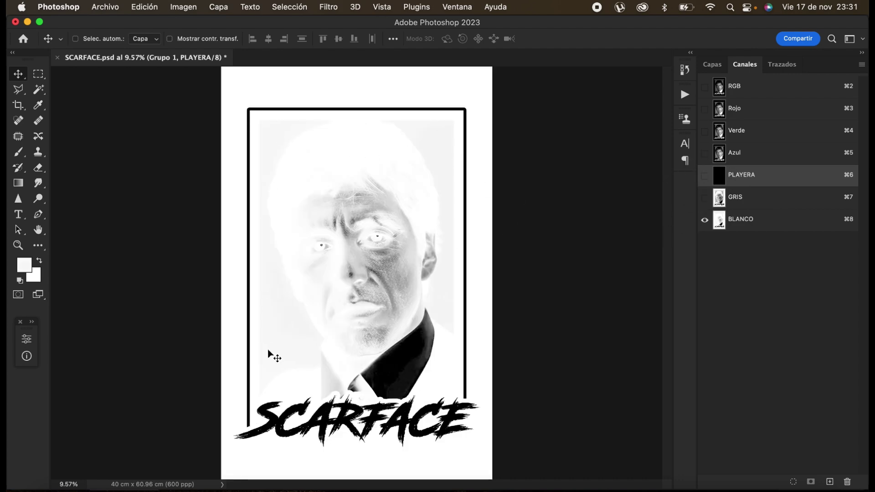
pyautogui.click(26, 356)
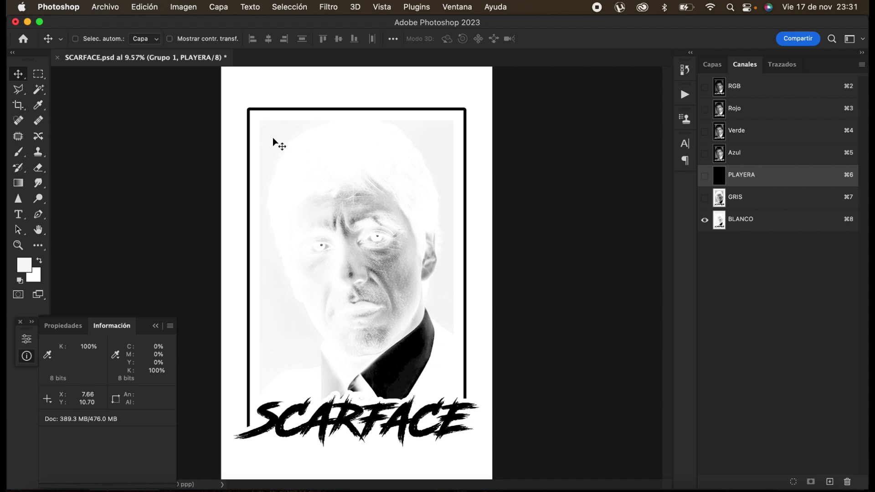
pyautogui.click(757, 220)
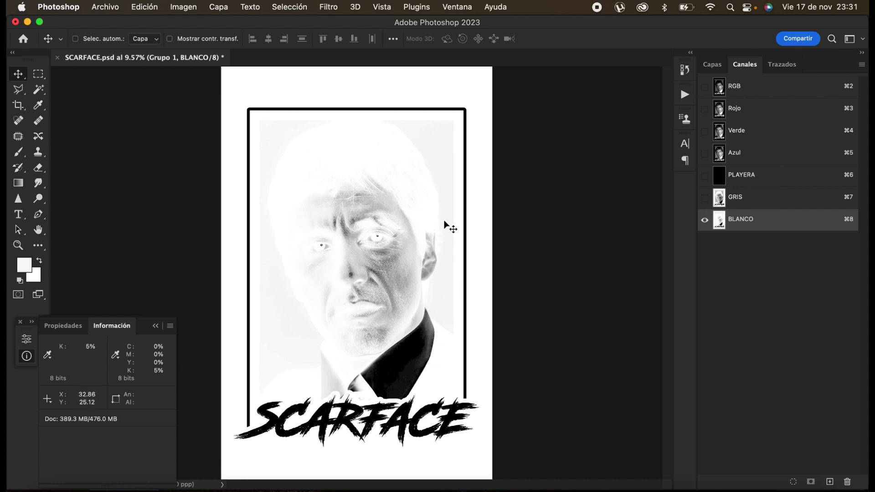
# - Show the three spot channels together and set a darker grey ink color for the GRIS channel
pyautogui.moveTo(704, 176); pyautogui.dragTo(703, 232)
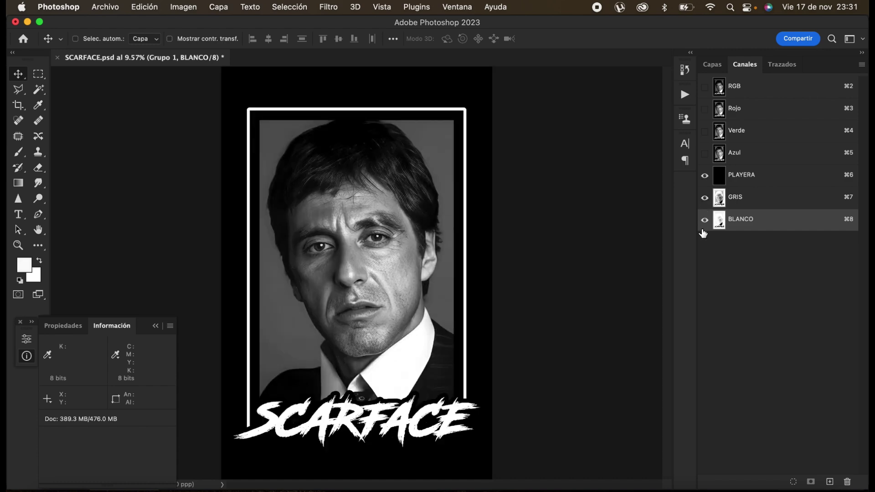
pyautogui.doubleClick(719, 198)
pyautogui.click(694, 119)
pyautogui.moveTo(523, 178); pyautogui.dragTo(531, 183)
pyautogui.click(808, 70)
pyautogui.press('Return')
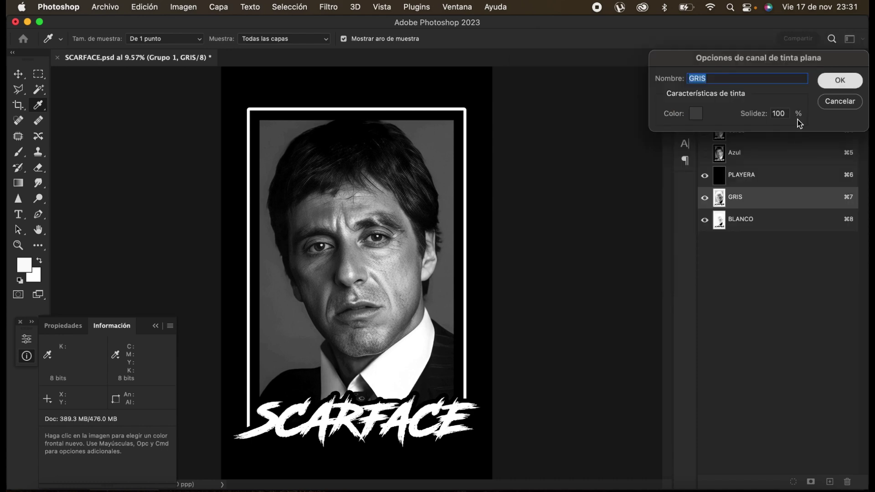
# - Apply a Curvas adjustment to the BLANCO channel with a point at input 143, output 119
pyautogui.click(744, 221)
pyautogui.press('super+m')
pyautogui.moveTo(347, 83); pyautogui.dragTo(675, 65)
pyautogui.moveTo(660, 199); pyautogui.dragTo(665, 204)
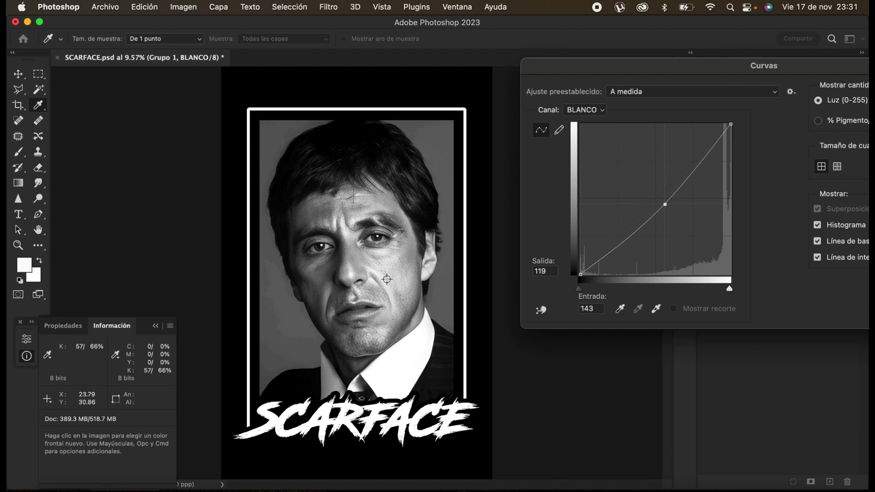
pyautogui.moveTo(763, 66); pyautogui.dragTo(622, 65)
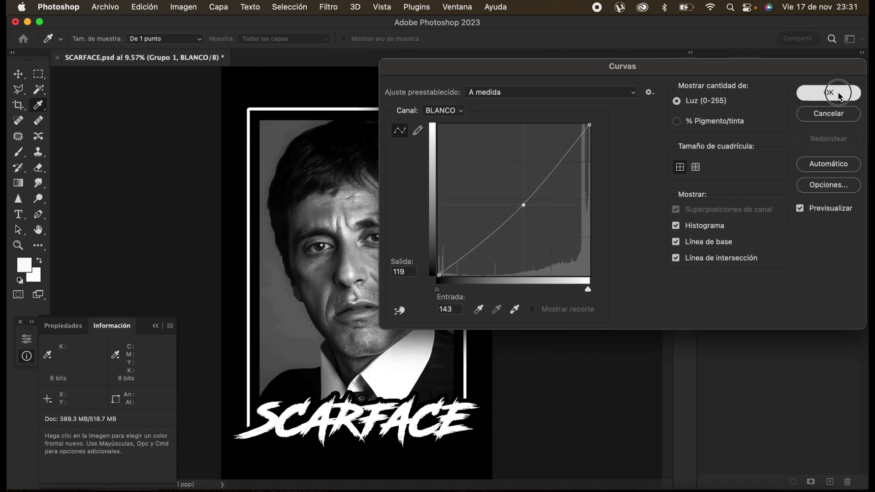
pyautogui.press('Return')
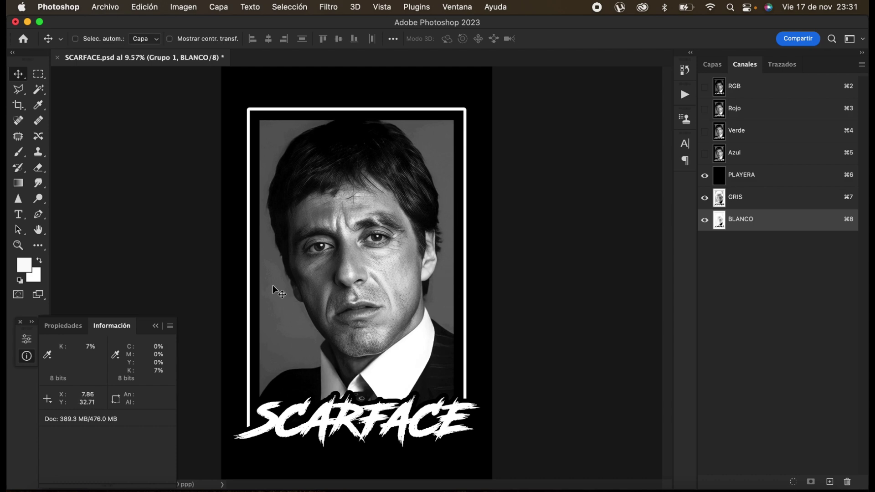
# - Examine the BLANCO channel alone, PLAYERA with GRIS, and the RGB composite in turn
pyautogui.click(156, 326)
pyautogui.click(704, 197)
pyautogui.click(704, 176)
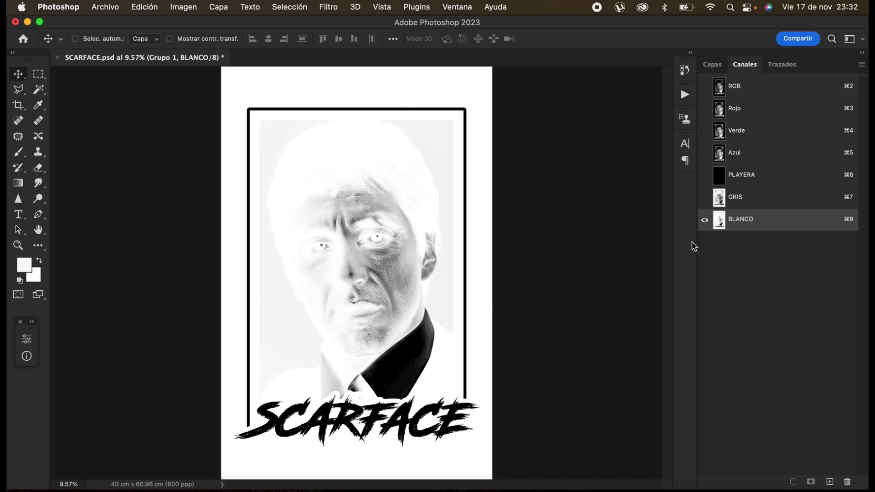
pyautogui.click(720, 180)
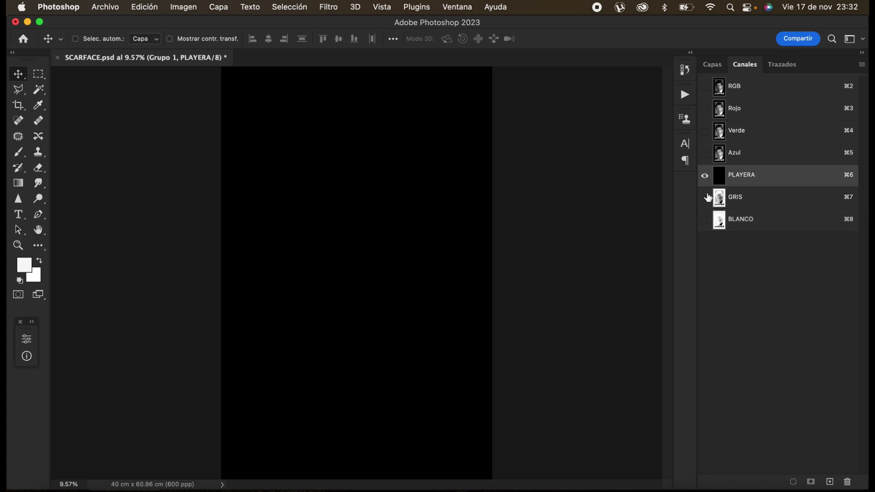
pyautogui.click(703, 200)
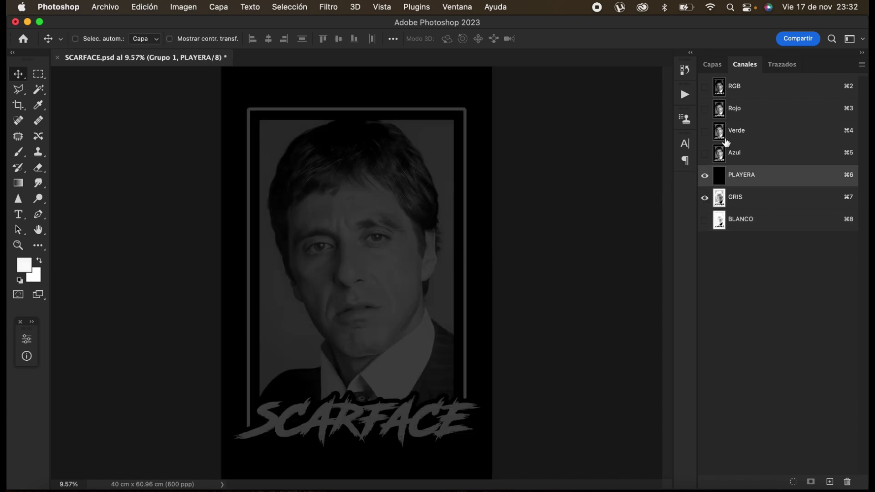
pyautogui.click(733, 89)
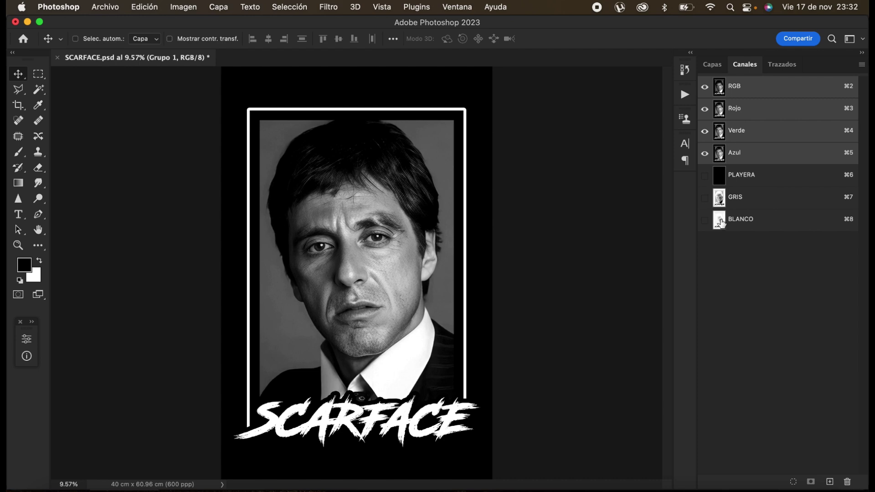
pyautogui.click(720, 223)
# - Select the Iluminaciones of the RGB composite with Gama de colores, at a tolerance of 73% and a range of 255
pyautogui.click(741, 89)
pyautogui.click(288, 6)
pyautogui.click(313, 122)
pyautogui.click(663, 150)
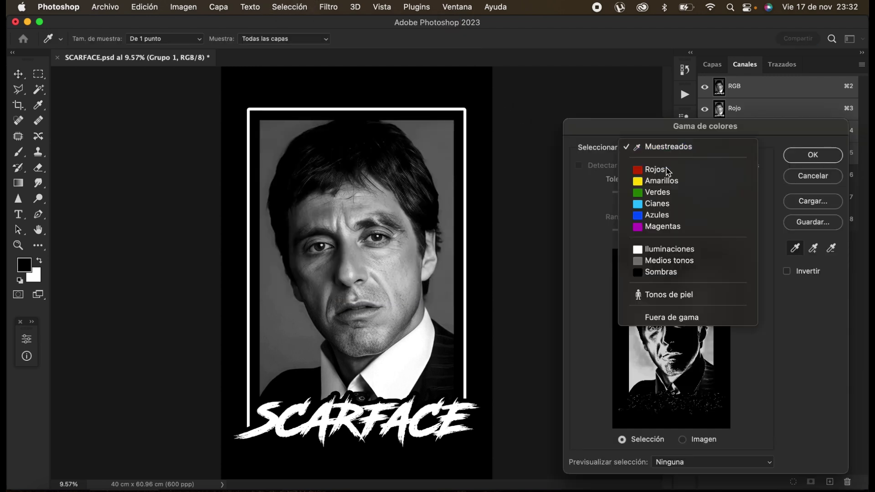
pyautogui.click(671, 246)
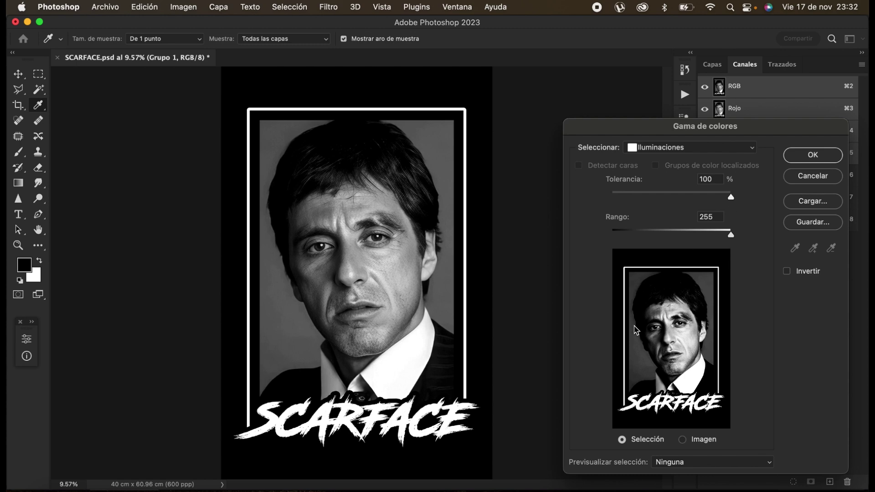
pyautogui.moveTo(732, 199); pyautogui.dragTo(713, 195)
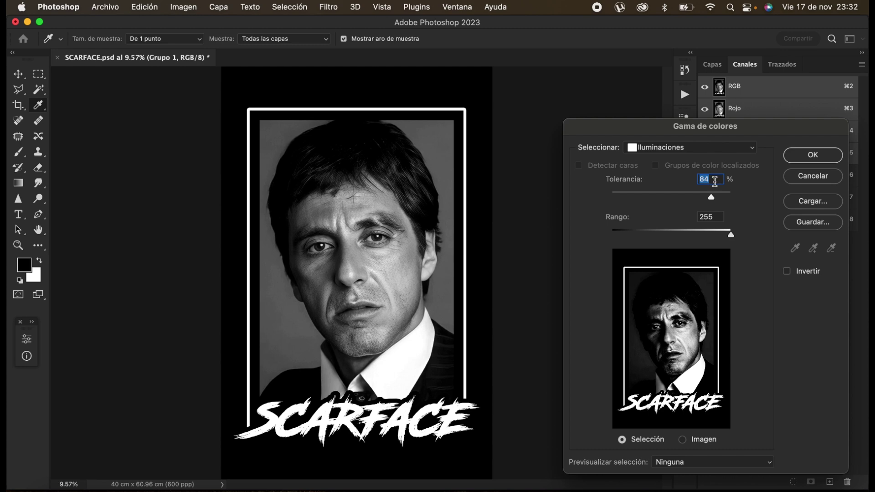
pyautogui.press('Down')
pyautogui.press('Down')
pyautogui.press('Down')
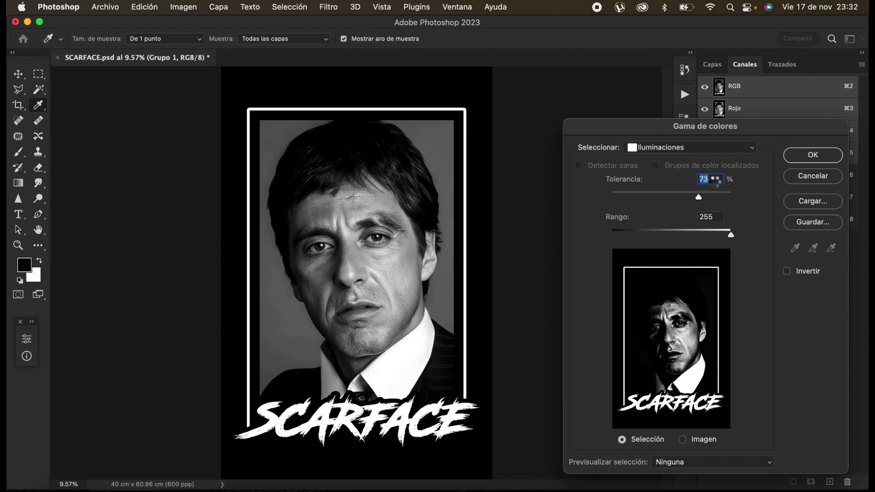
pyautogui.press('Return')
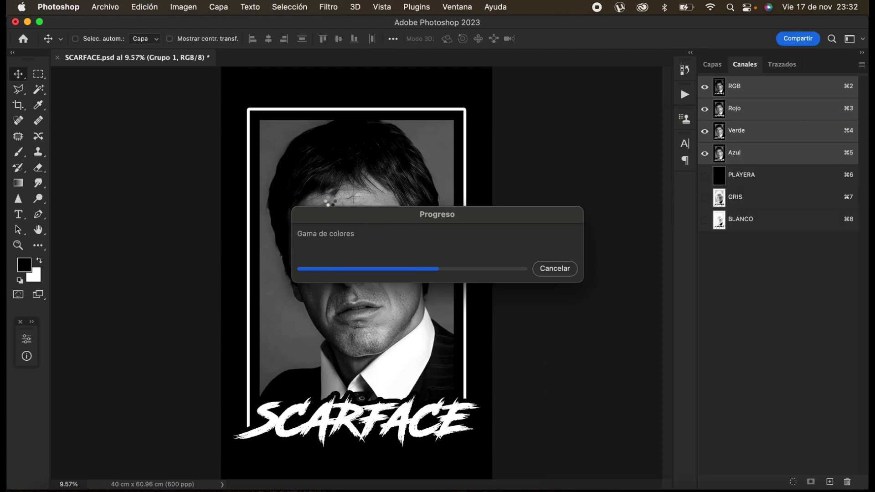
# - Save the inverted selection as a new channel and convert it to a white (#ffffff) Tinta plana channel with 100% solidity
pyautogui.press('super+shift+i')
pyautogui.click(810, 482)
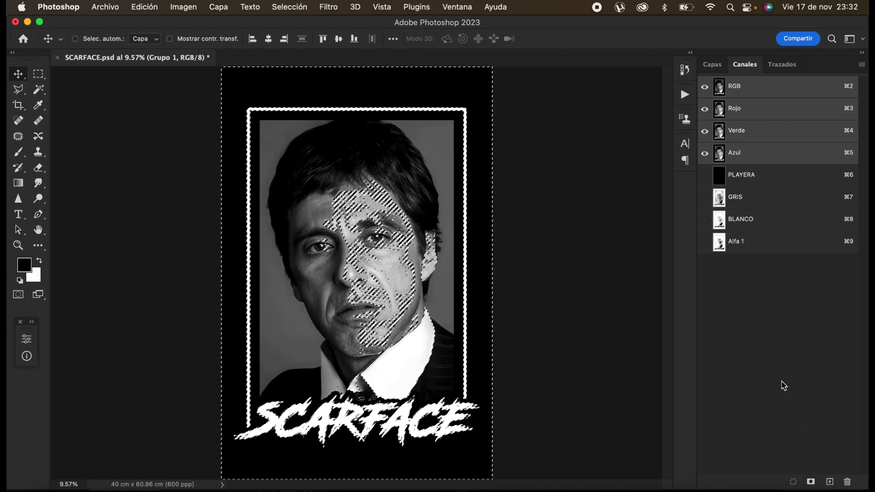
pyautogui.doubleClick(722, 241)
pyautogui.click(673, 137)
pyautogui.click(654, 182)
pyautogui.moveTo(653, 165); pyautogui.dragTo(532, 60)
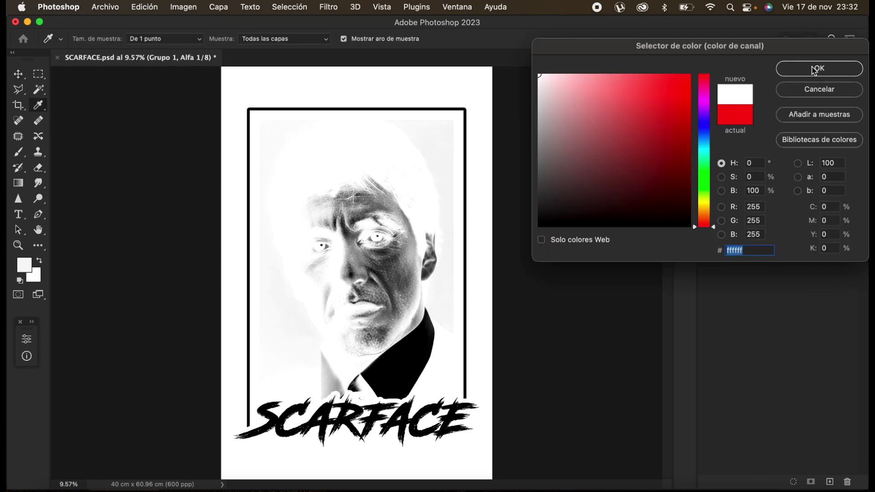
pyautogui.click(813, 69)
pyautogui.doubleClick(723, 182)
pyautogui.write('1')
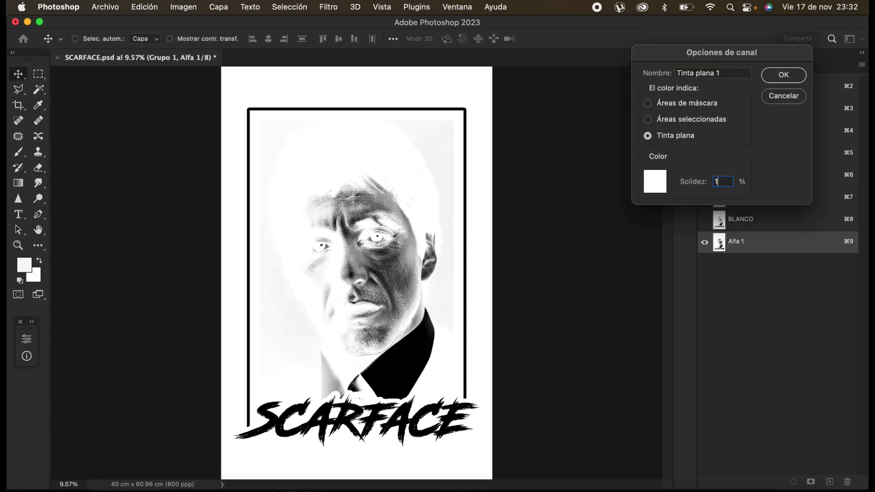
pyautogui.write('00')
pyautogui.press('Return')
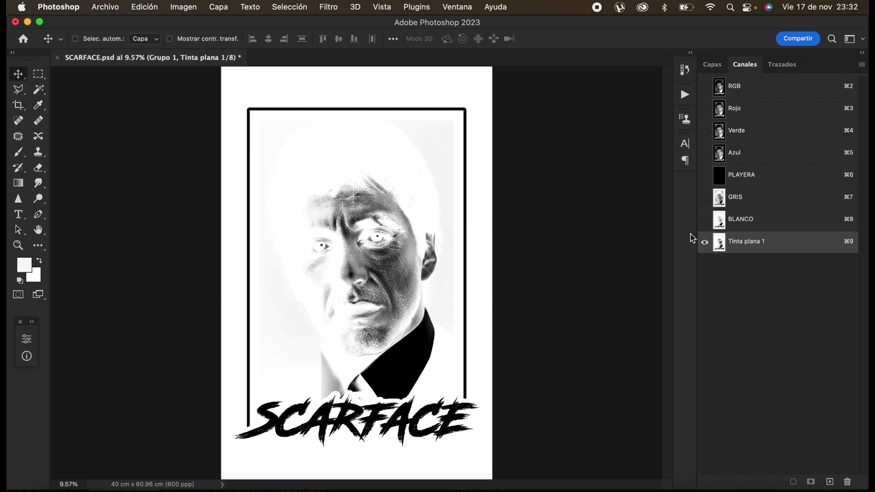
# - Show PLAYERA and GRIS, and compare the BLANCO channel with the new white spot channel by alternating their visibility
pyautogui.click(704, 175)
pyautogui.click(704, 198)
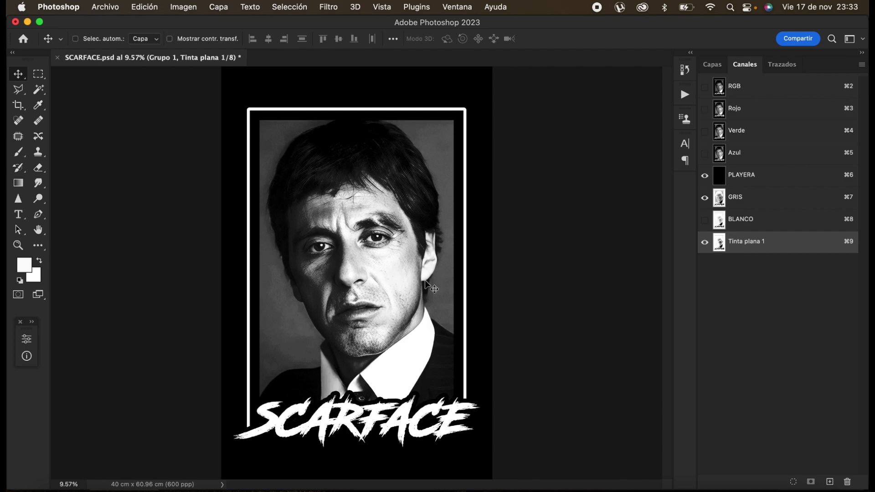
pyautogui.click(705, 243)
pyautogui.click(705, 243)
pyautogui.click(705, 220)
pyautogui.click(705, 242)
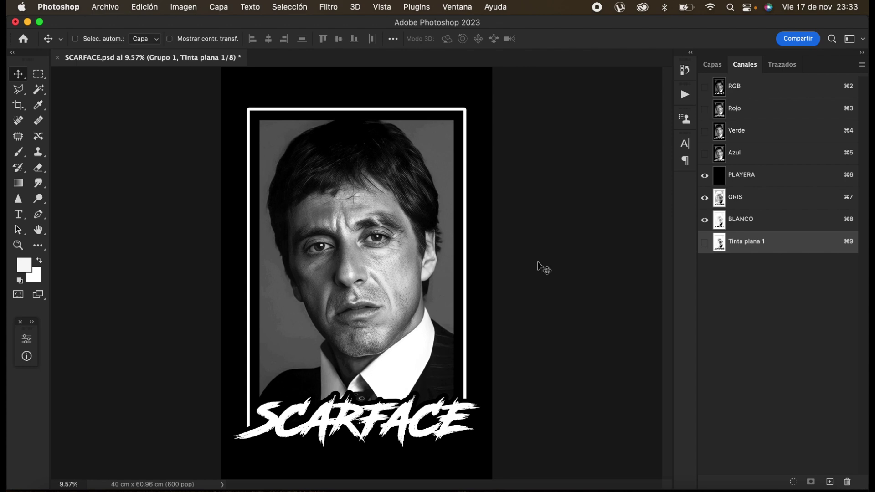
pyautogui.click(705, 220)
pyautogui.click(705, 243)
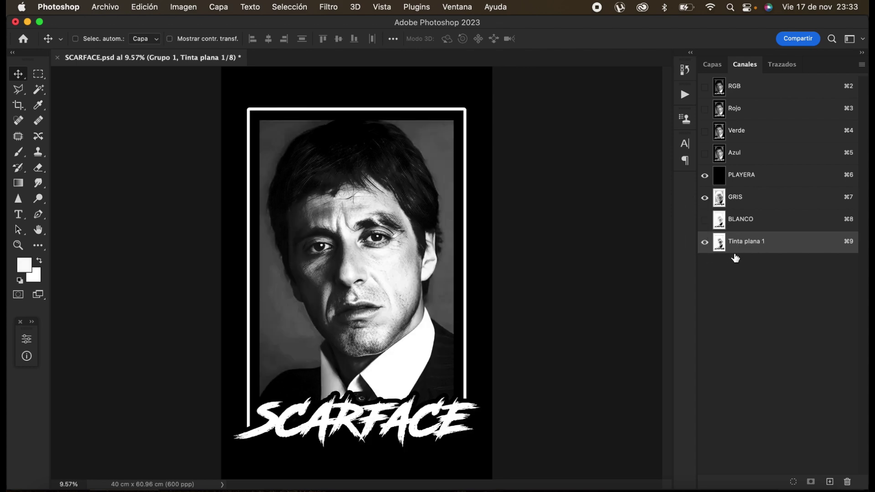
# - Apply Levels to the Tinta plana 1 channel, setting the black point by sampling the SCARFACE lettering
pyautogui.press('super+l')
pyautogui.click(793, 229)
pyautogui.click(404, 409)
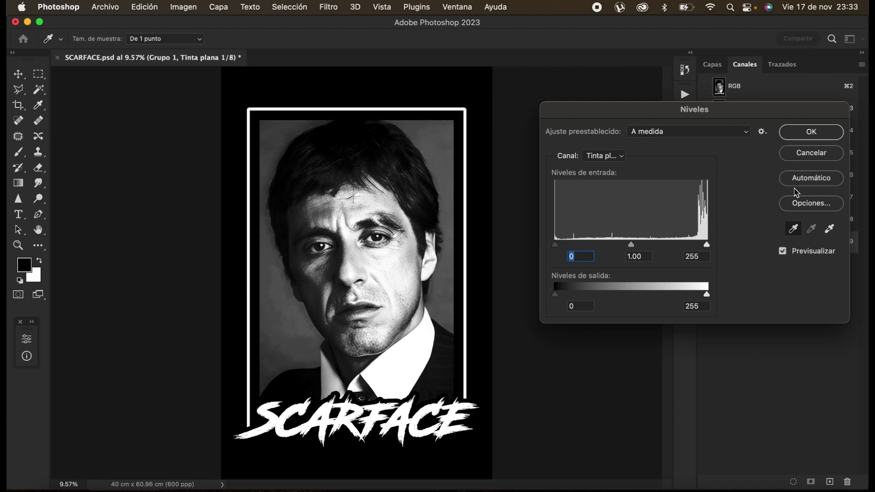
pyautogui.press('Return')
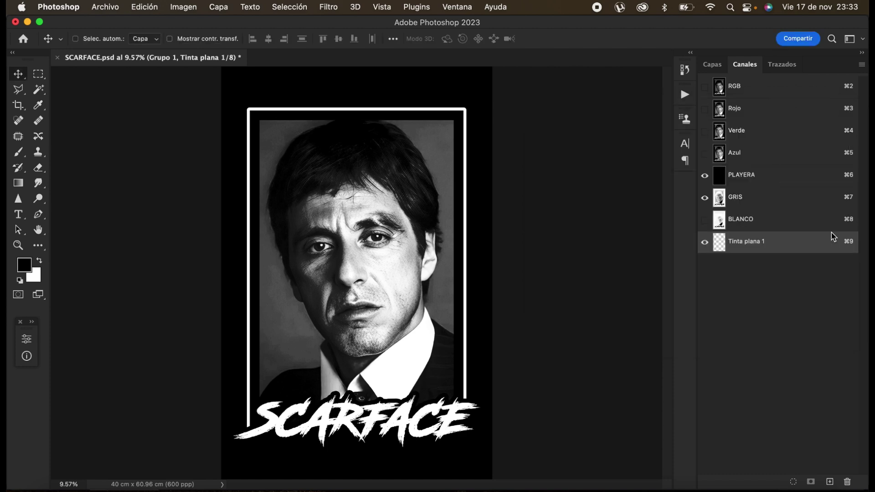
pyautogui.scroll(5, 371, 228)
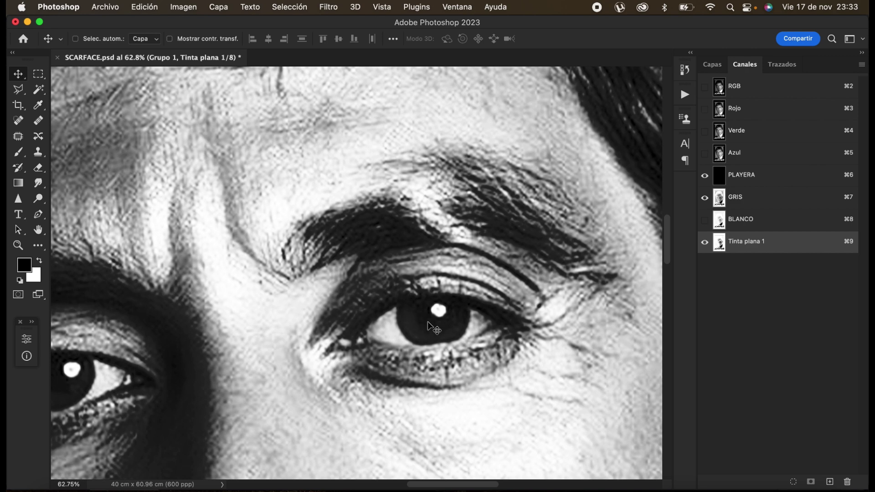
pyautogui.press('super+l')
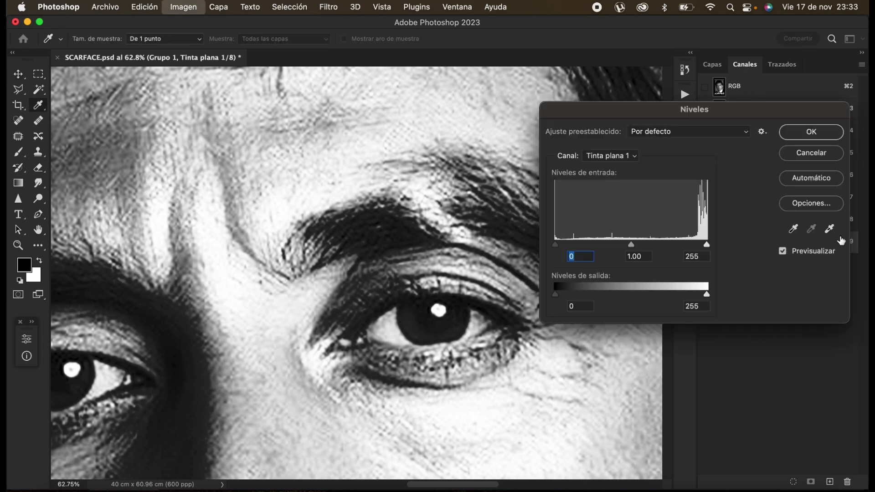
pyautogui.click(829, 228)
pyautogui.click(411, 321)
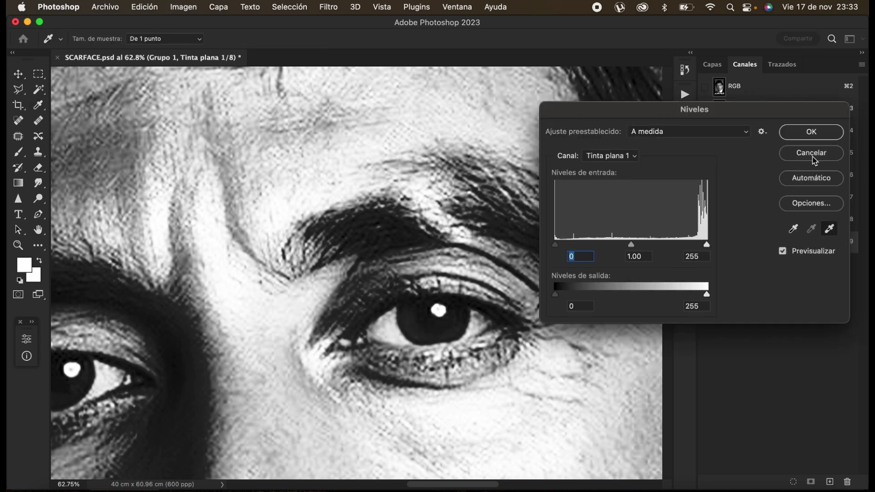
pyautogui.click(795, 156)
pyautogui.press('super+0')
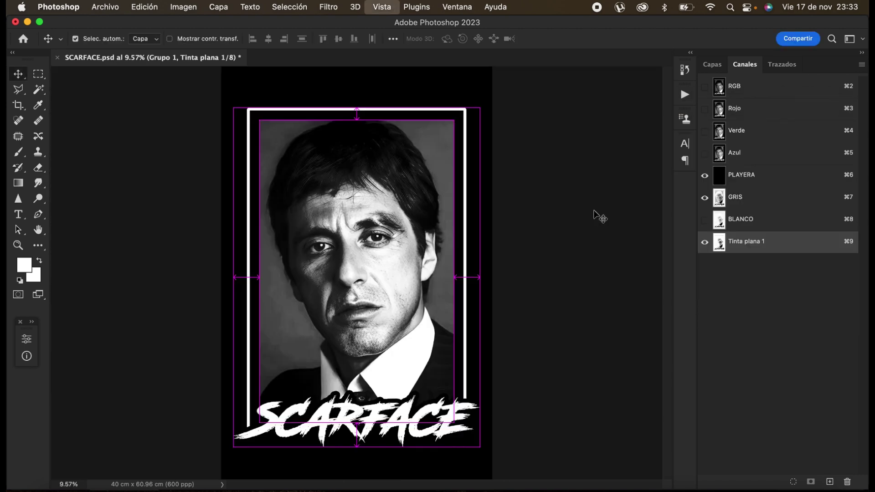
# - Reapply Levels to Tinta plana 1 with a black point sampled again from the white title text
pyautogui.press('super+l')
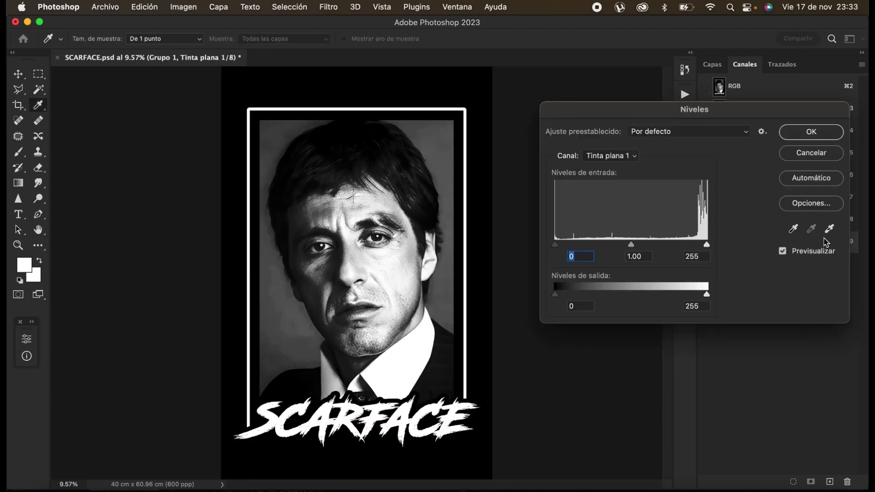
pyautogui.click(793, 229)
pyautogui.click(375, 408)
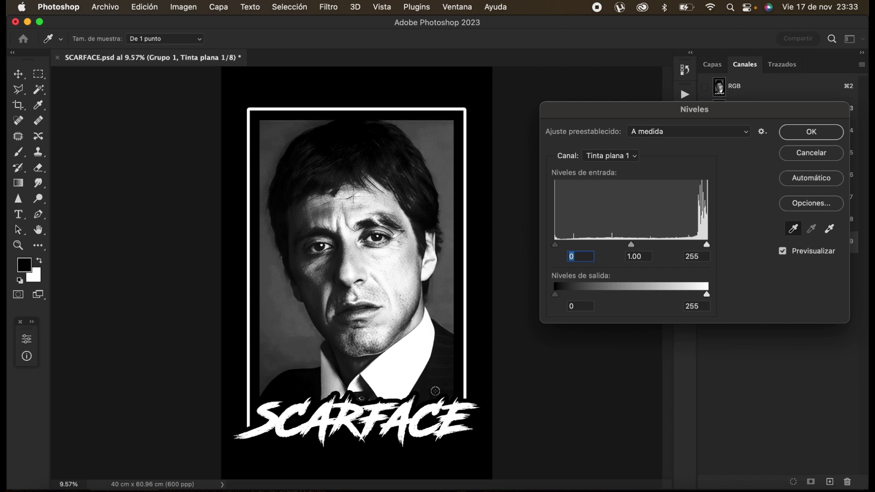
pyautogui.click(824, 132)
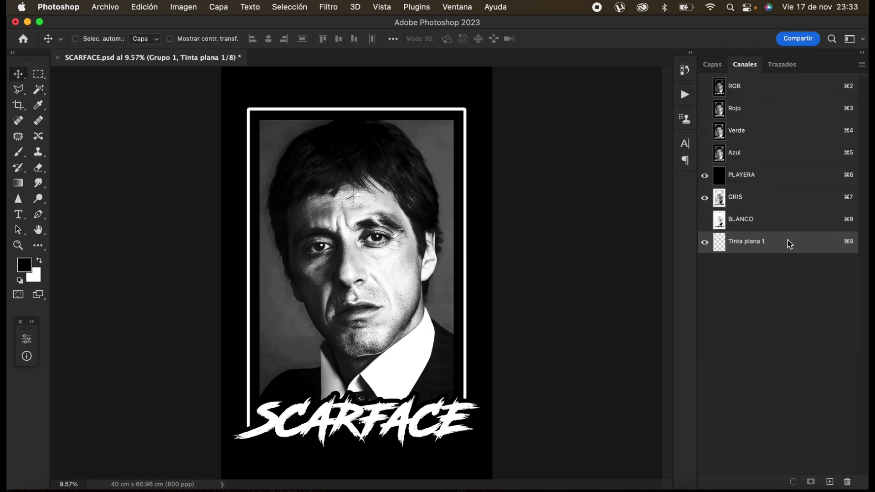
pyautogui.press('super+m')
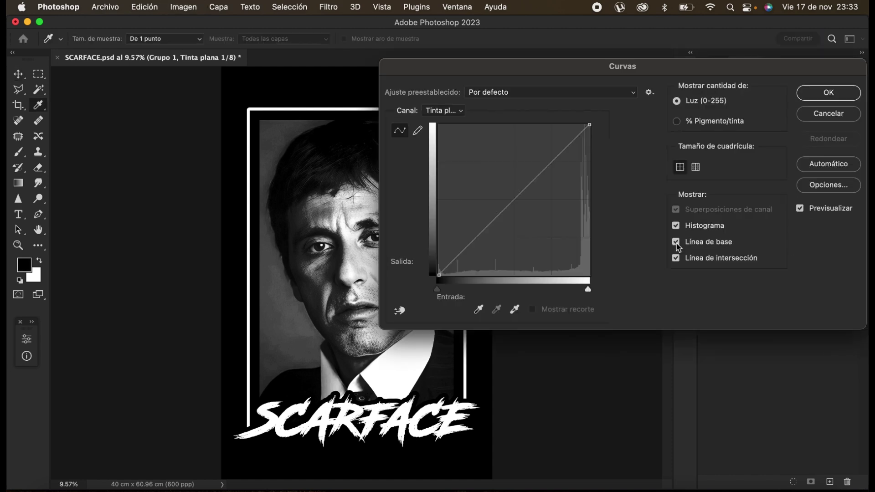
pyautogui.moveTo(474, 59); pyautogui.dragTo(600, 66)
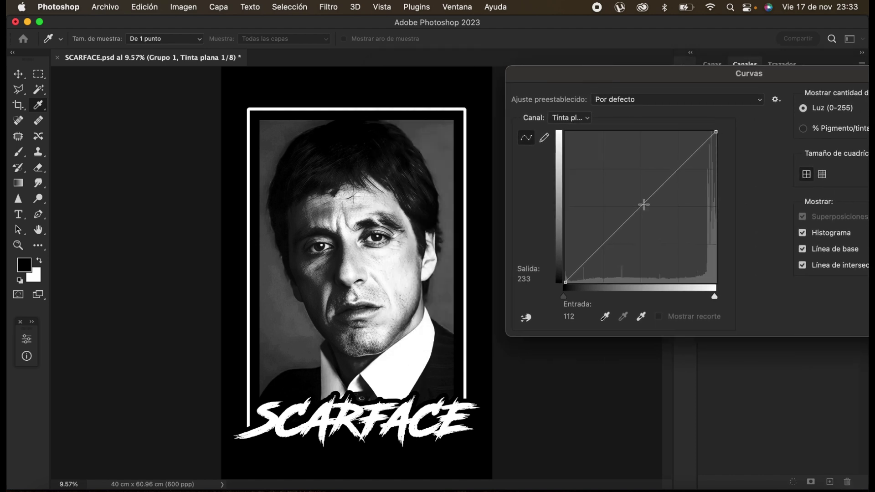
pyautogui.moveTo(640, 207); pyautogui.dragTo(612, 187)
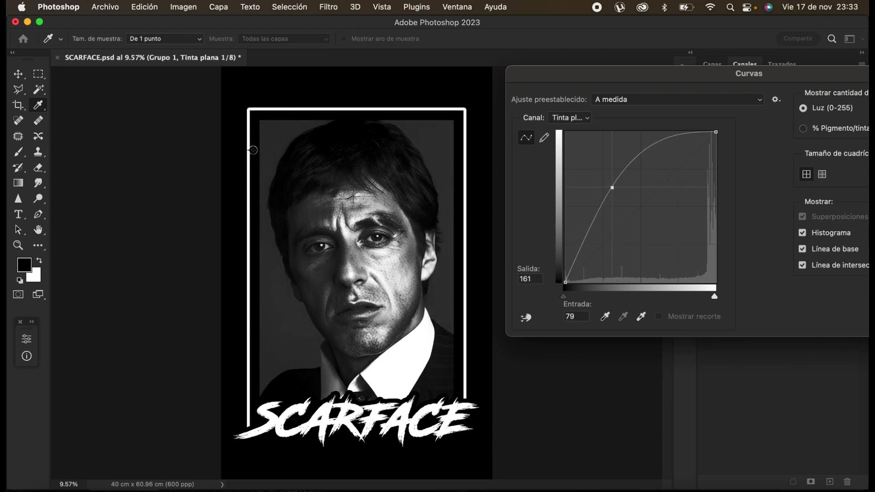
pyautogui.moveTo(726, 76); pyautogui.dragTo(583, 88)
pyautogui.moveTo(469, 198); pyautogui.dragTo(483, 211)
pyautogui.click(800, 132)
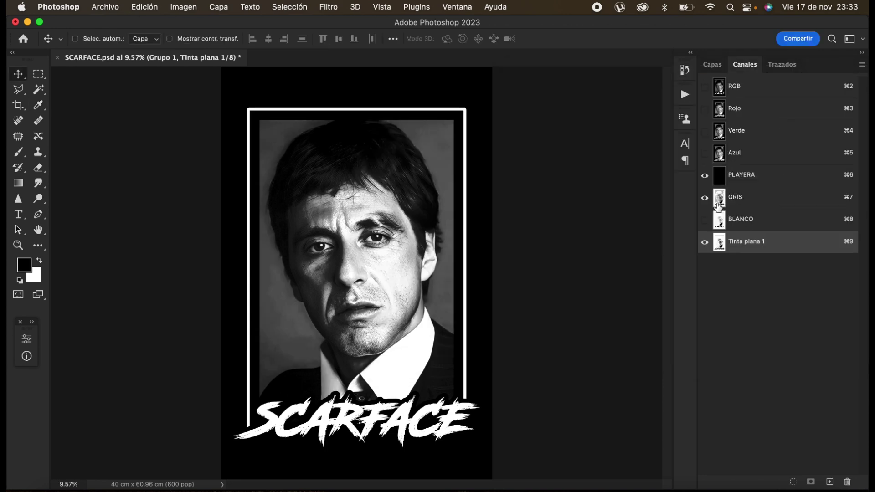
# - Delete the Tinta plana 1 channel and show BLANCO together with PLAYERA and GRIS
pyautogui.rightClick(785, 243)
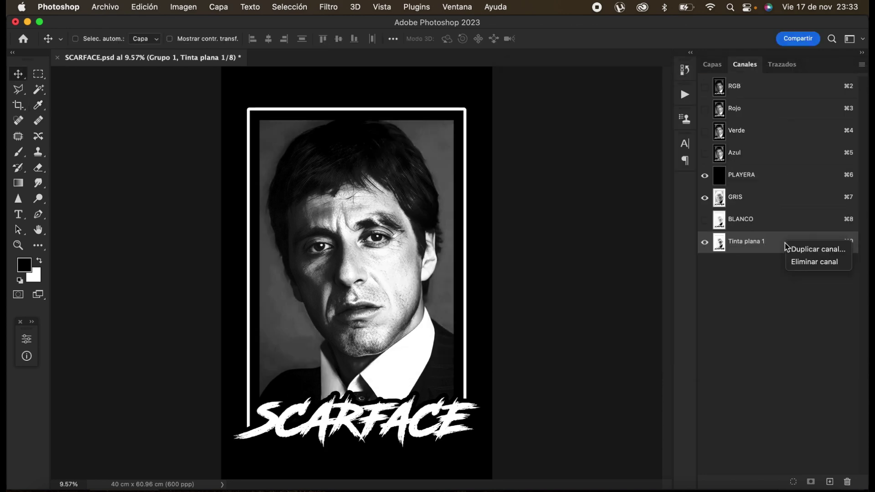
pyautogui.click(814, 262)
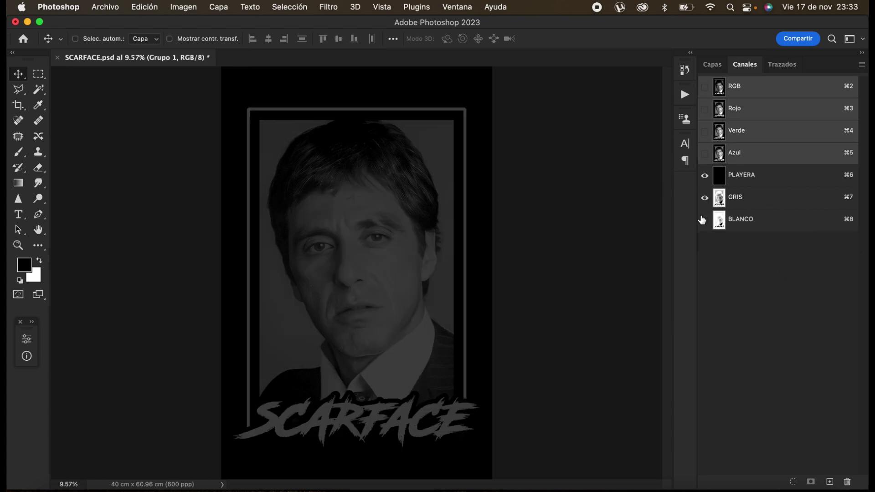
pyautogui.click(704, 220)
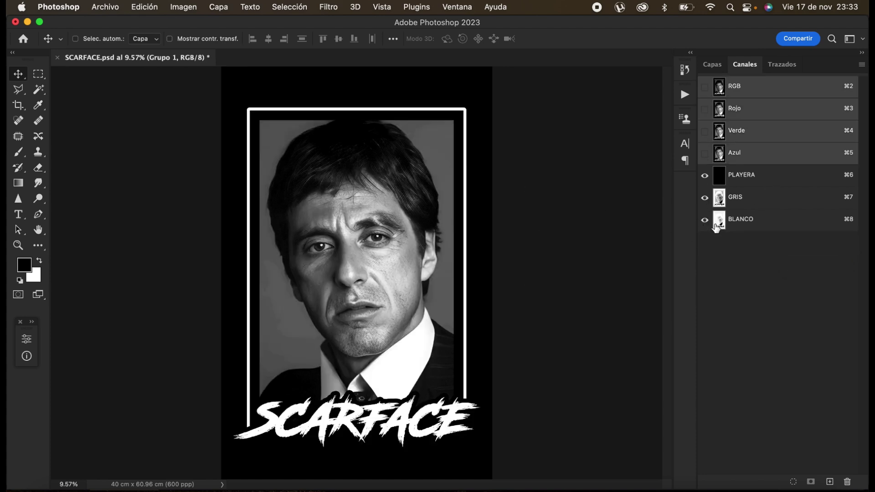
# - Show only the RGB composite and select the sampled white of the shirt collar with Gama de colores at a tolerance of 174
pyautogui.click(704, 87)
pyautogui.moveTo(705, 182); pyautogui.dragTo(709, 205)
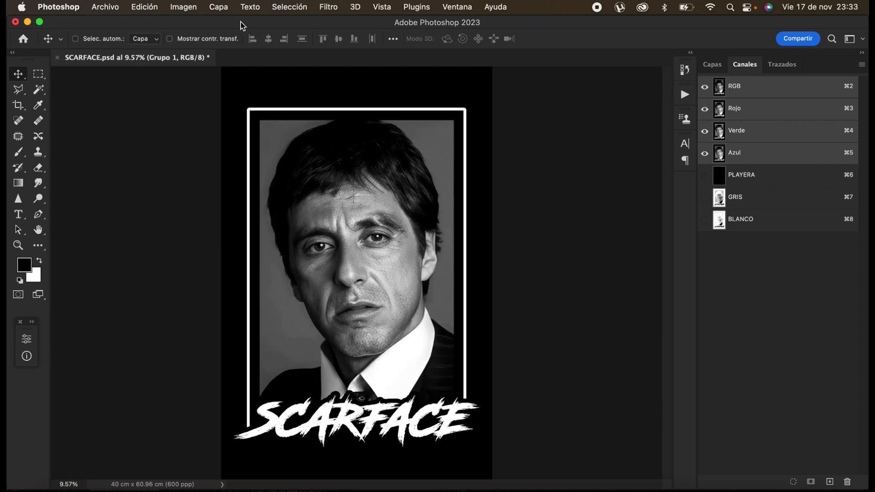
pyautogui.click(287, 8)
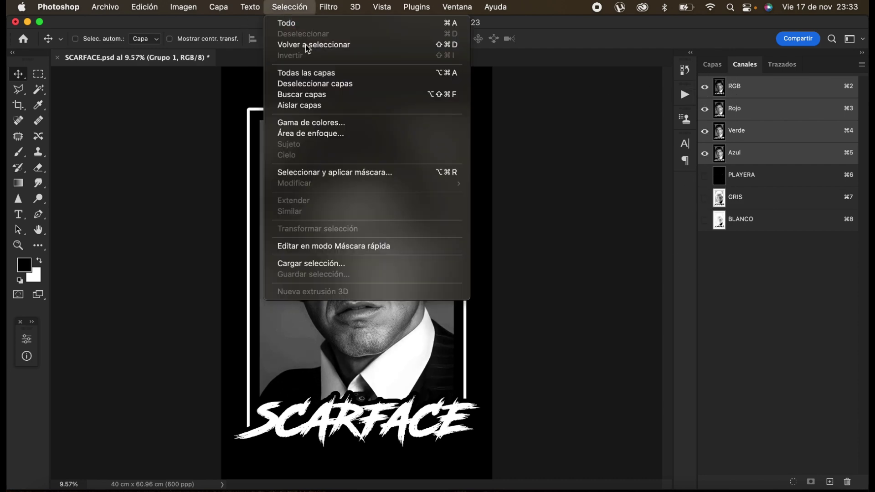
pyautogui.click(324, 123)
pyautogui.click(391, 370)
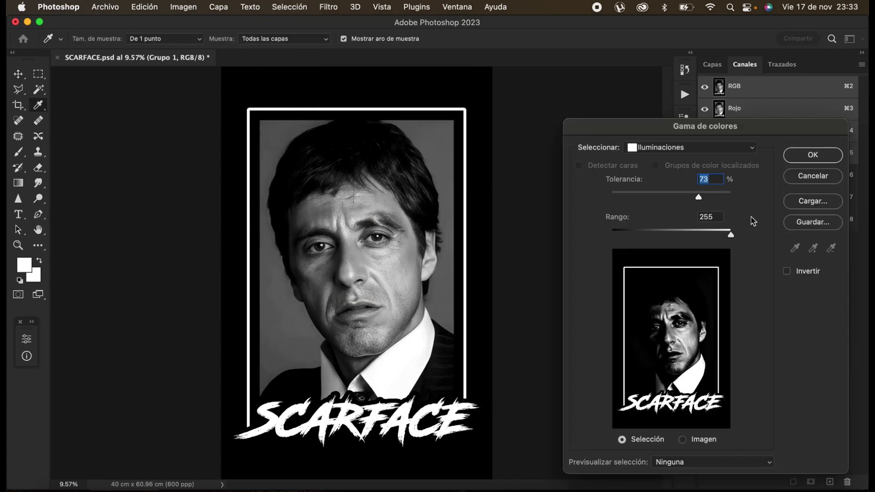
pyautogui.click(718, 146)
pyautogui.click(665, 41)
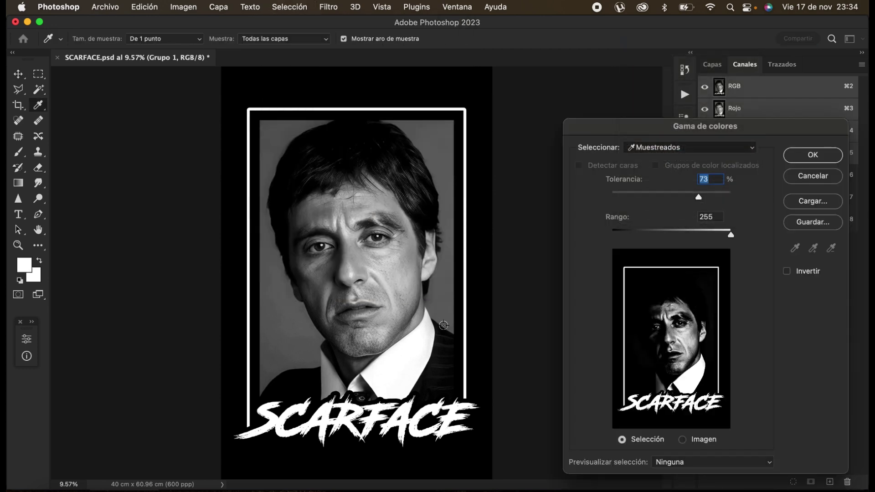
pyautogui.click(407, 378)
pyautogui.moveTo(658, 199); pyautogui.dragTo(687, 197)
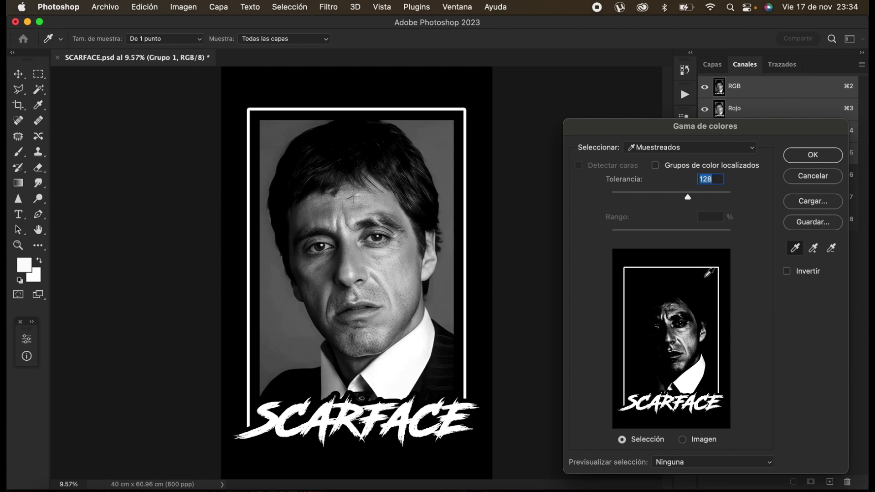
pyautogui.moveTo(689, 199); pyautogui.dragTo(715, 196)
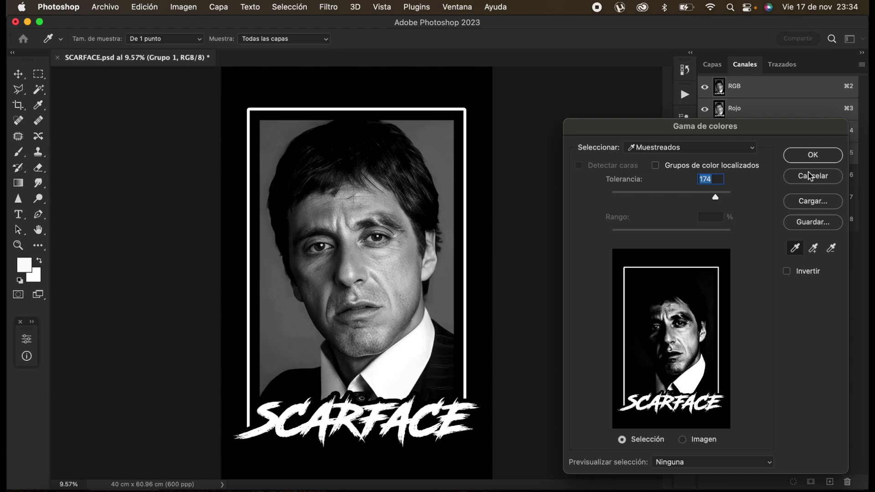
pyautogui.click(811, 154)
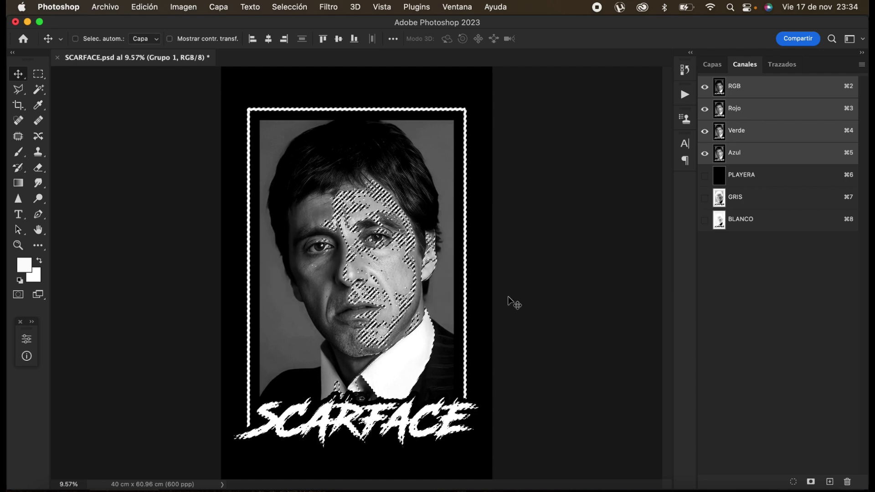
# - Invert the selection, save it as a new channel, and deselect
pyautogui.press('super+shift+i')
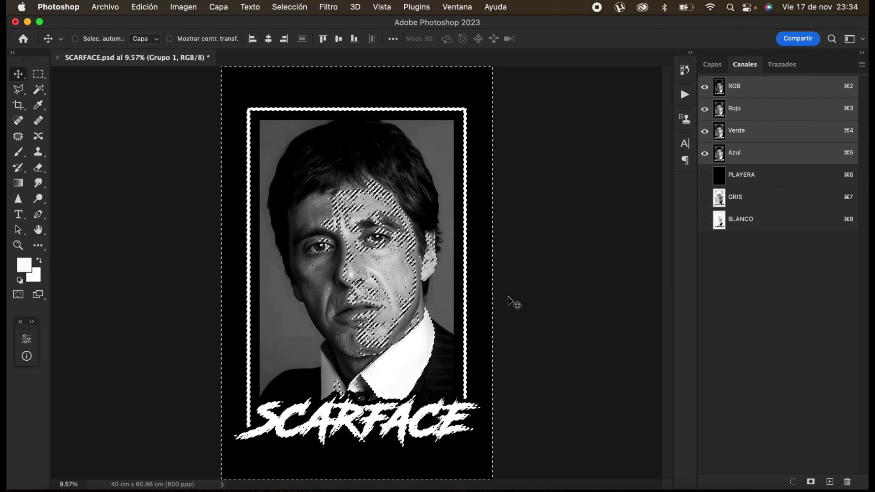
pyautogui.click(810, 481)
pyautogui.press('super+d')
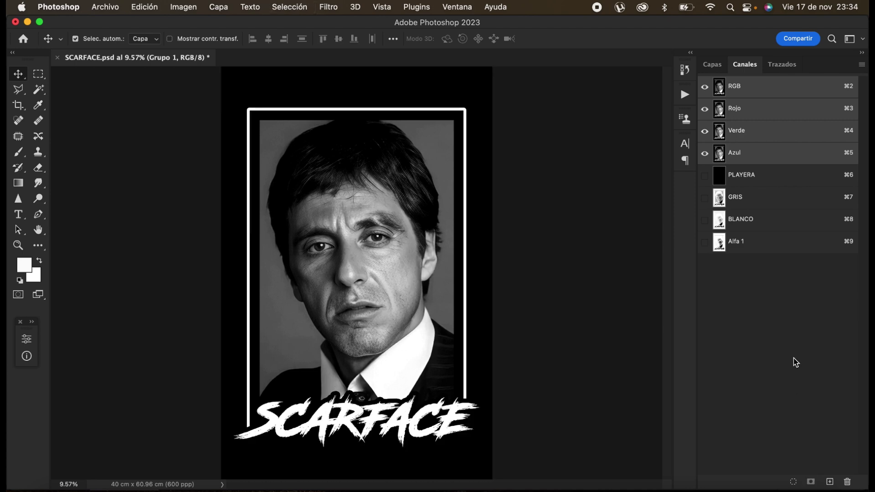
# - Show Alfa 1 with PLAYERA and GRIS, and convert it to a white Tinta plana channel with 100% solidity
pyautogui.click(719, 180)
pyautogui.click(705, 197)
pyautogui.click(705, 242)
pyautogui.doubleClick(719, 242)
pyautogui.click(671, 137)
pyautogui.click(658, 192)
pyautogui.moveTo(629, 185); pyautogui.dragTo(540, 74)
pyautogui.click(810, 69)
pyautogui.click(723, 182)
pyautogui.write('100')
pyautogui.press('Return')
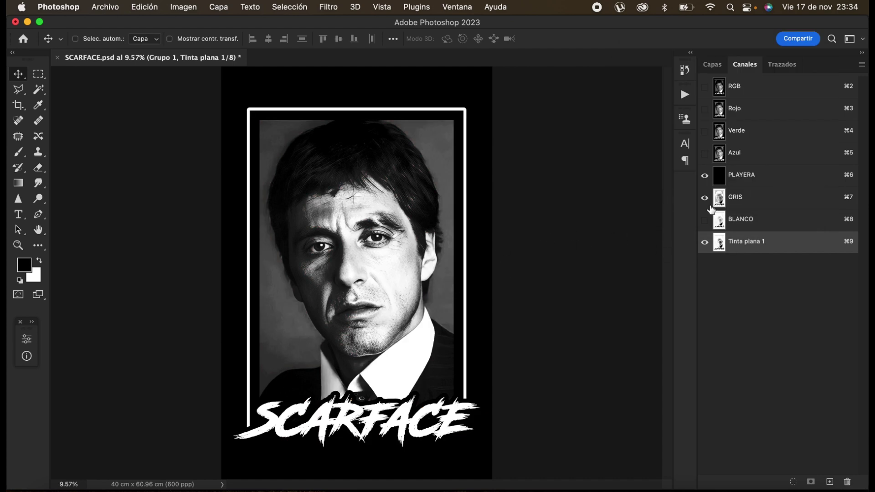
# - With GRIS hidden, set the Levels white input of Tinta plana 1 to 234 by sampling the portrait background, and show GRIS again
pyautogui.click(704, 197)
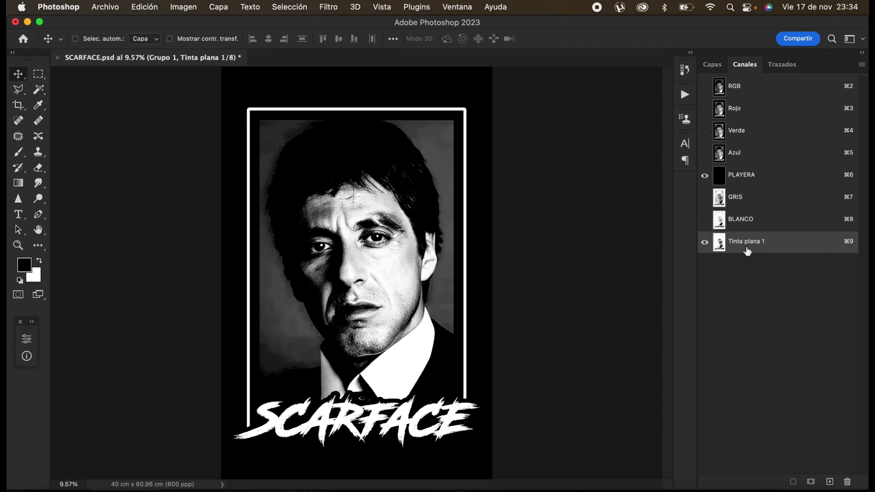
pyautogui.press('super+l')
pyautogui.click(832, 229)
pyautogui.click(434, 132)
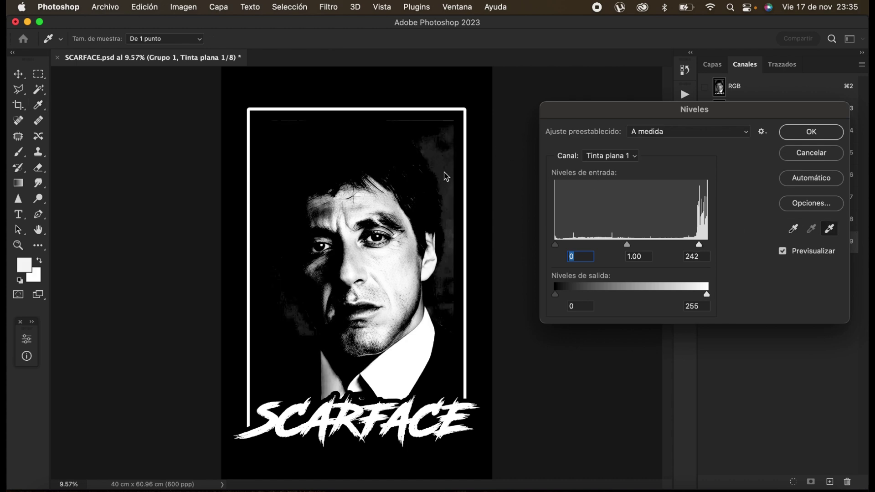
pyautogui.click(444, 172)
pyautogui.click(451, 229)
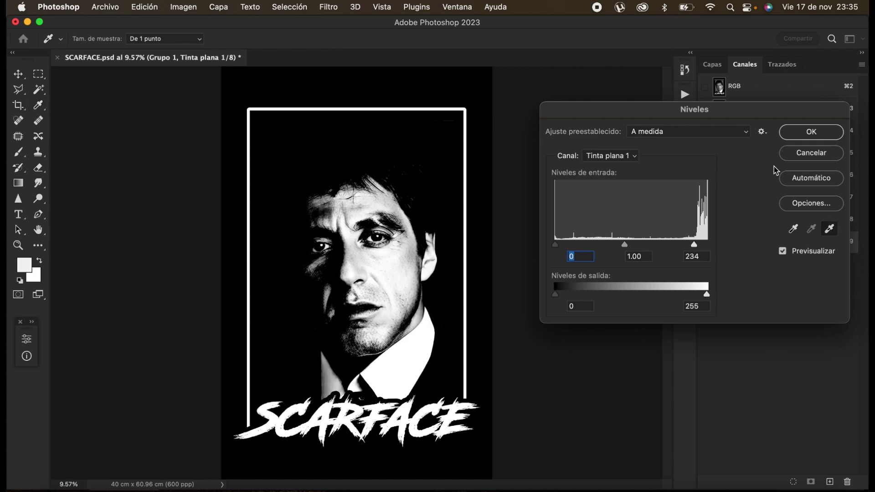
pyautogui.click(811, 132)
pyautogui.click(705, 197)
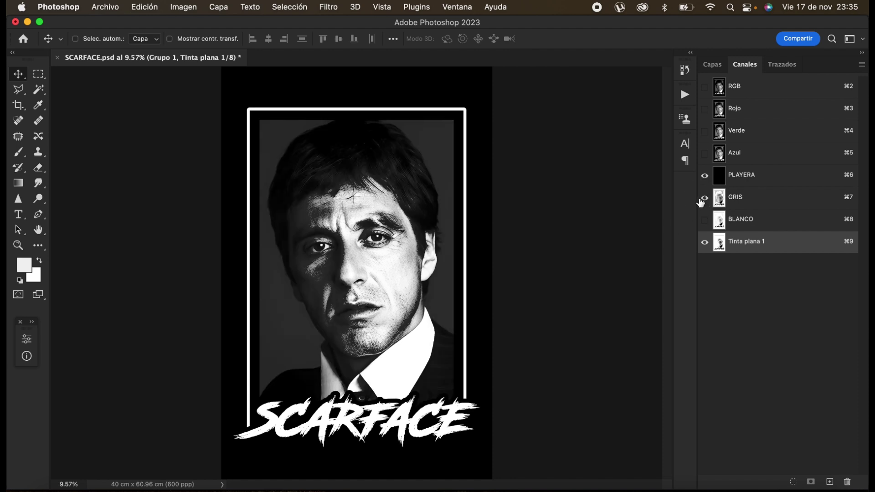
pyautogui.press('super+l')
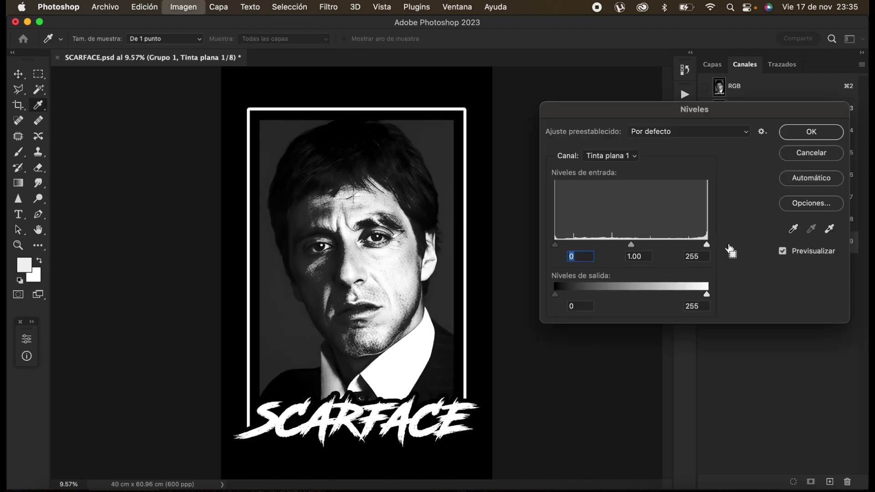
pyautogui.moveTo(631, 245)
pyautogui.mouseDown()
pyautogui.moveTo(554, 250)
pyautogui.moveTo(616, 251)
pyautogui.mouseUp()
pyautogui.moveTo(598, 253); pyautogui.dragTo(631, 248)
pyautogui.click(802, 152)
pyautogui.press('super+l')
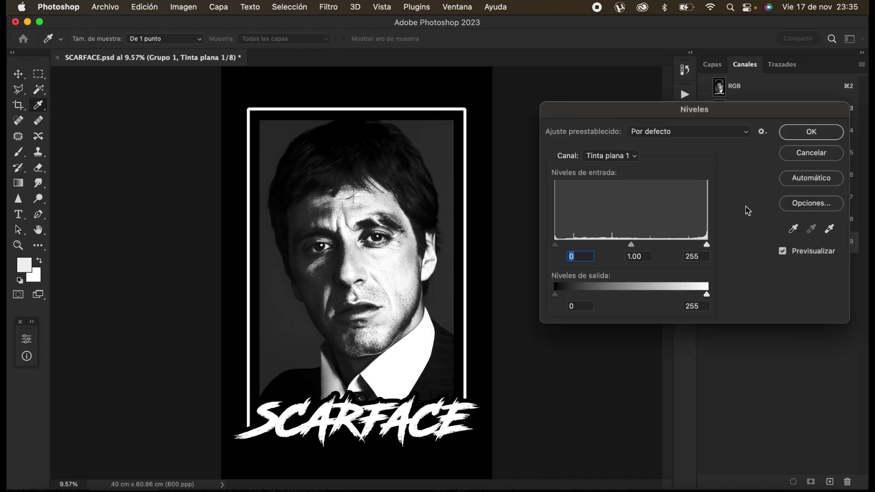
pyautogui.click(800, 158)
pyautogui.press('super+m')
pyautogui.moveTo(480, 87); pyautogui.dragTo(621, 89)
pyautogui.moveTo(635, 220); pyautogui.dragTo(601, 201)
pyautogui.moveTo(641, 88); pyautogui.dragTo(425, 94)
pyautogui.click(733, 141)
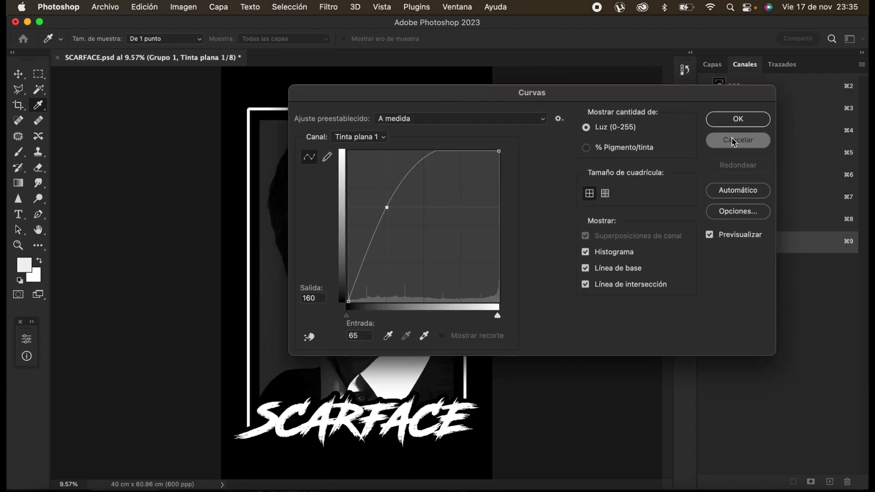
# - Delete the new Tinta plana 1 channel, show BLANCO with PLAYERA and GRIS, and make BLANCO the active channel
pyautogui.click(704, 220)
pyautogui.rightClick(770, 241)
pyautogui.click(802, 260)
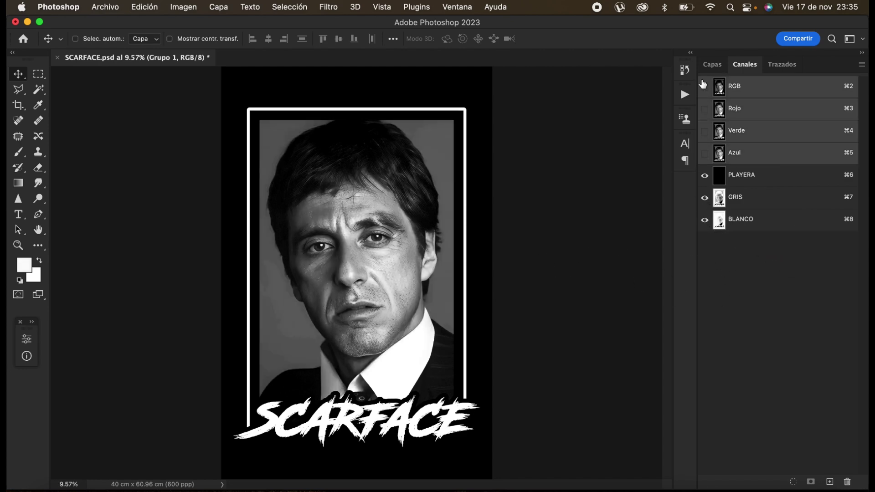
pyautogui.click(720, 221)
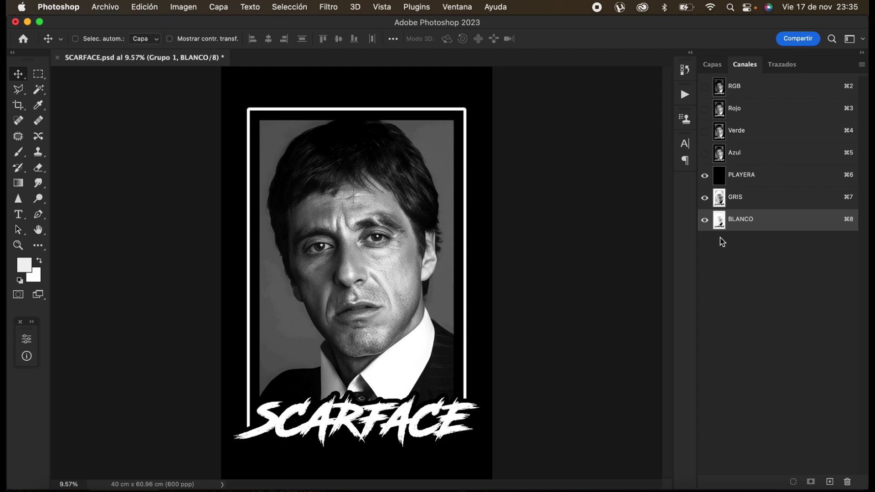
# - Hide GRIS and PLAYERA to isolate the BLANCO channel, and inspect the grey background tone around the portrait
pyautogui.click(705, 199)
pyautogui.click(705, 175)
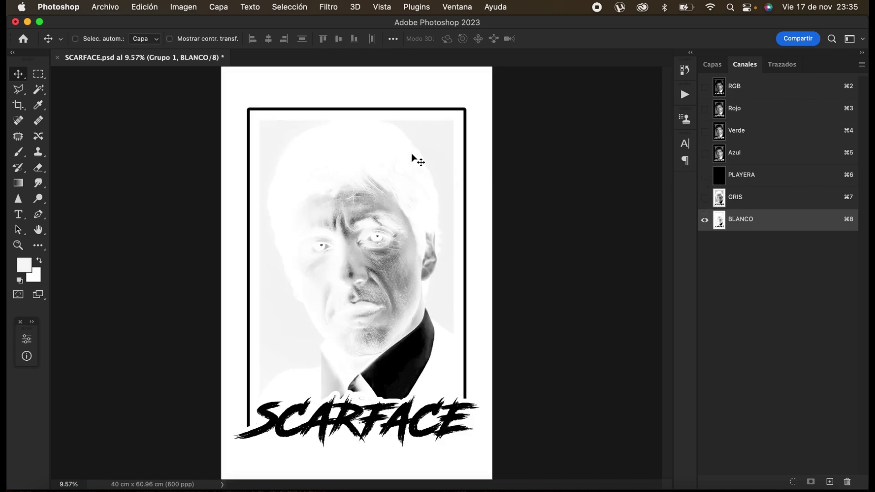
pyautogui.scroll(3, 448, 301)
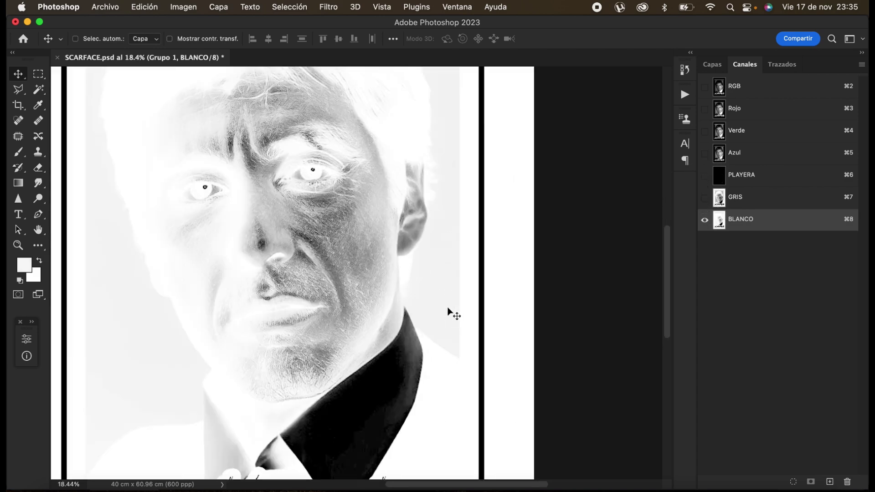
pyautogui.scroll(-5, 410, 281)
pyautogui.scroll(5, 254, 364)
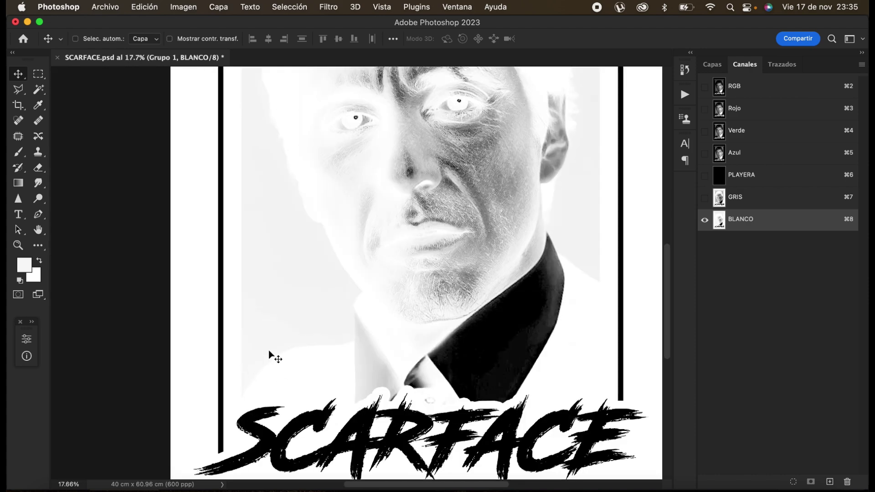
# - Start a polygonal lasso outline around the left background in BLANCO, following the left shoulder and shirt collar up to the jaw
pyautogui.press('l')
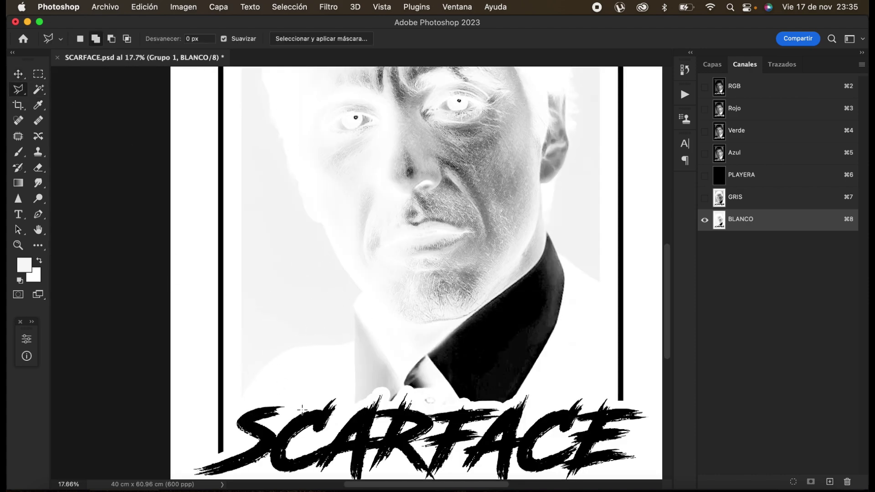
pyautogui.scroll(3, 226, 391)
pyautogui.click(215, 401)
pyautogui.click(315, 388)
pyautogui.scroll(3, 384, 319)
pyautogui.click(387, 308)
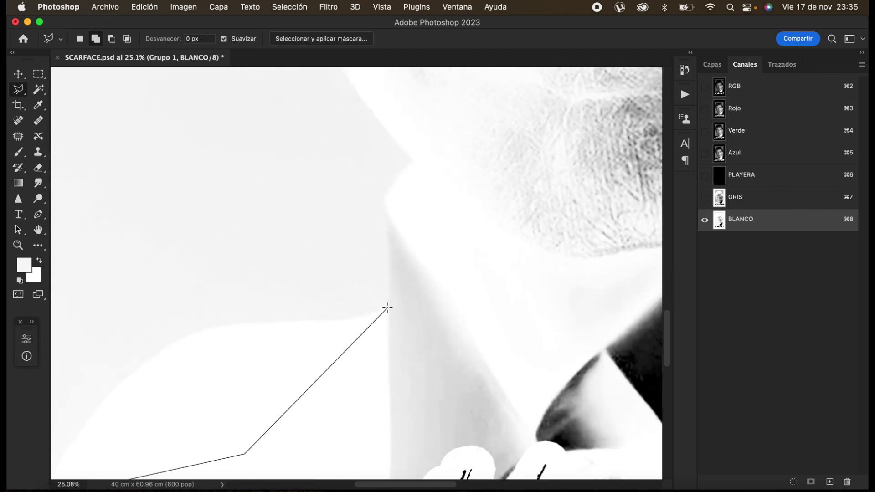
pyautogui.click(386, 206)
pyautogui.click(412, 185)
pyautogui.scroll(3, 427, 258)
pyautogui.click(419, 221)
pyautogui.click(387, 193)
# - Continue the polygonal outline up the left edge of the jaw, cheek and hair
pyautogui.scroll(-3, 492, 377)
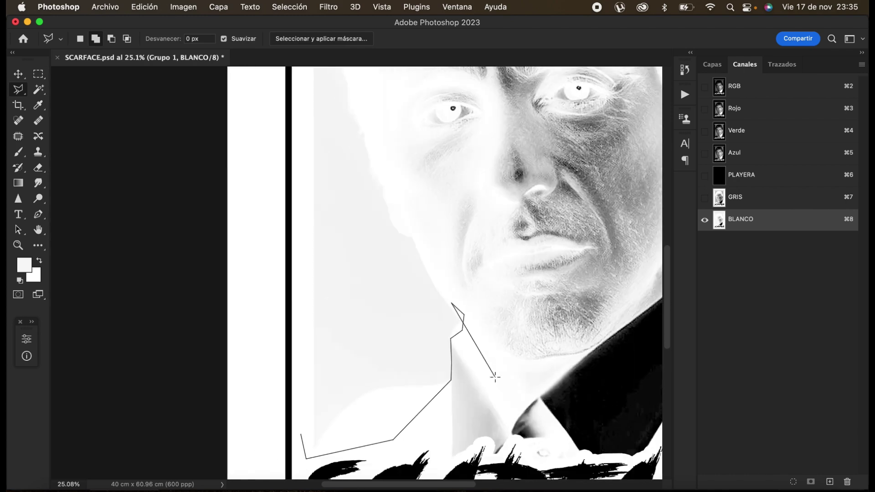
pyautogui.scroll(3, 414, 270)
pyautogui.click(420, 246)
pyautogui.click(408, 234)
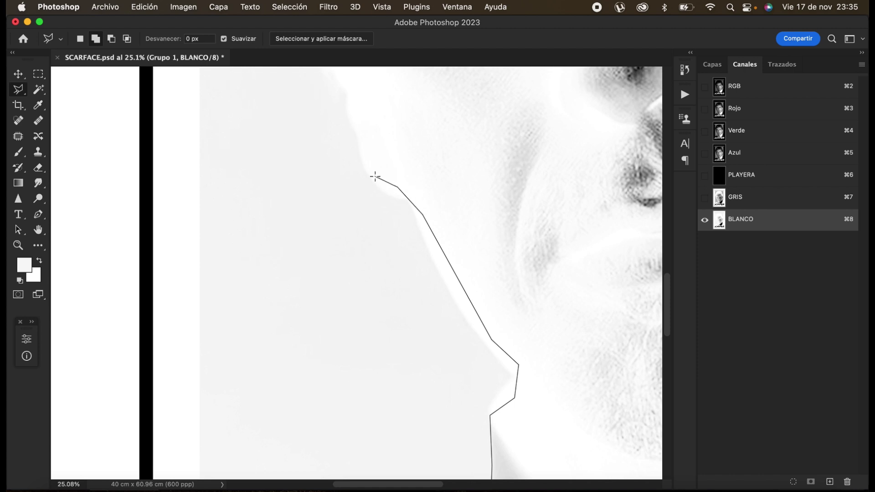
pyautogui.scroll(6, 427, 333)
pyautogui.click(377, 310)
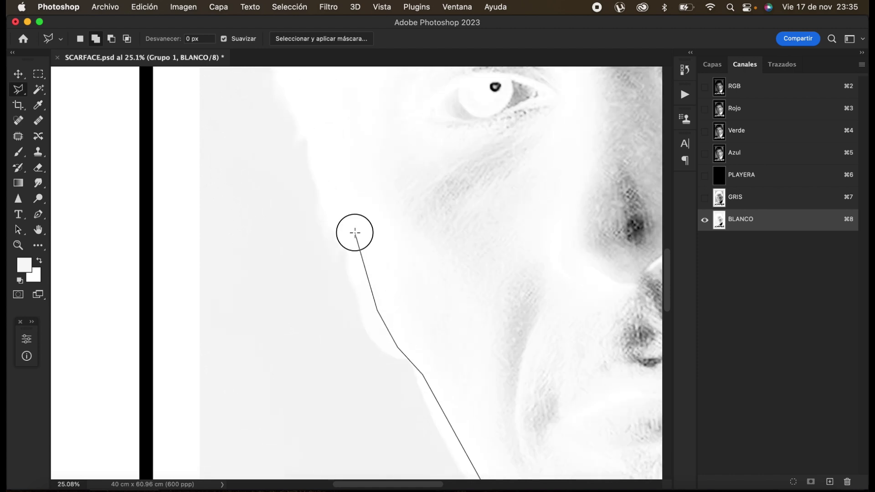
pyautogui.click(355, 233)
pyautogui.scroll(9, 355, 232)
pyautogui.click(318, 360)
pyautogui.click(285, 242)
pyautogui.scroll(9, 286, 241)
pyautogui.click(270, 354)
pyautogui.click(287, 226)
pyautogui.click(337, 132)
pyautogui.scroll(2, 388, 260)
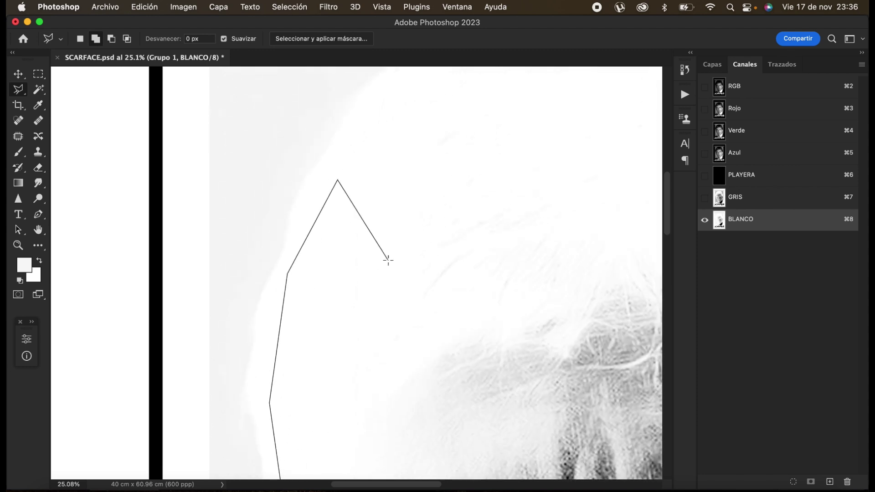
# - Extend the outline over the crown of the hair and back along the margin above the portrait to its upper-left corner
pyautogui.scroll(7, 518, 299)
pyautogui.hscroll(2, 518, 299)
pyautogui.click(285, 325)
pyautogui.click(377, 237)
pyautogui.click(444, 208)
pyautogui.click(504, 186)
pyautogui.click(514, 169)
pyautogui.click(479, 156)
pyautogui.click(133, 146)
pyautogui.click(123, 211)
# - Close the outline down the margin inside the frame's left side, clear the selected background to white, and deselect
pyautogui.scroll(-15, 132, 319)
pyautogui.hscroll(-1, 133, 353)
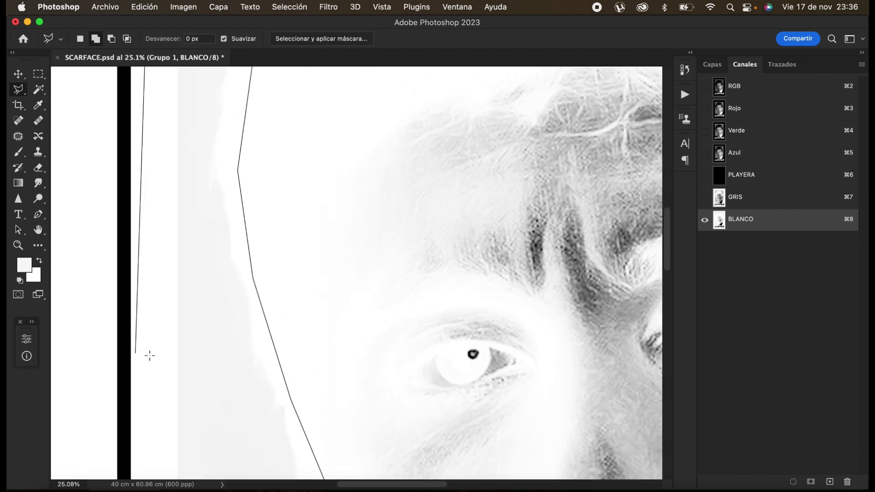
pyautogui.scroll(-15, 134, 353)
pyautogui.hscroll(-1, 134, 353)
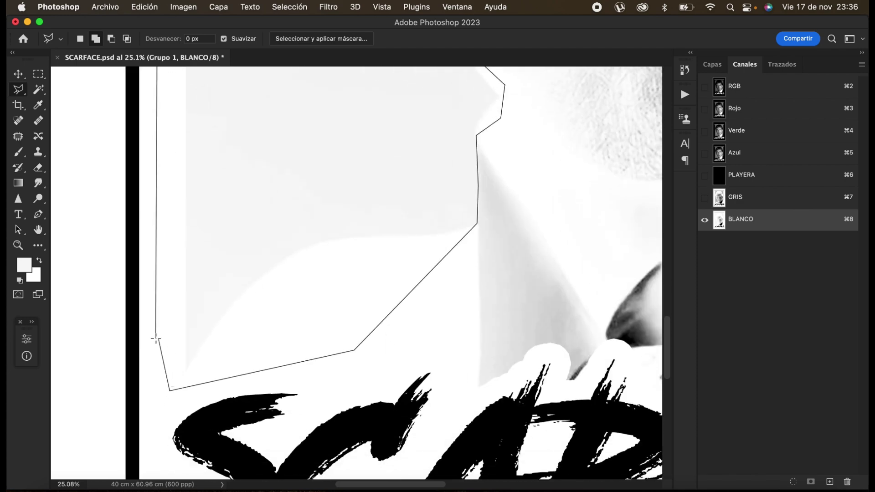
pyautogui.doubleClick(160, 343)
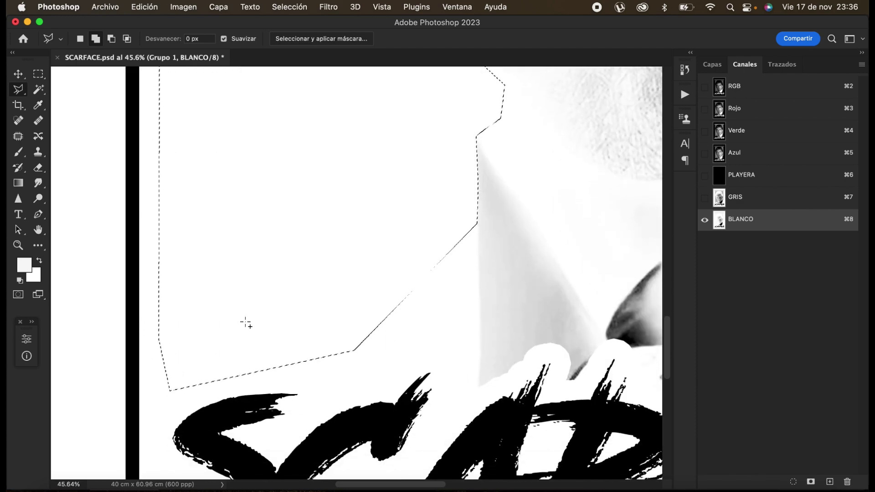
pyautogui.scroll(-5, 241, 326)
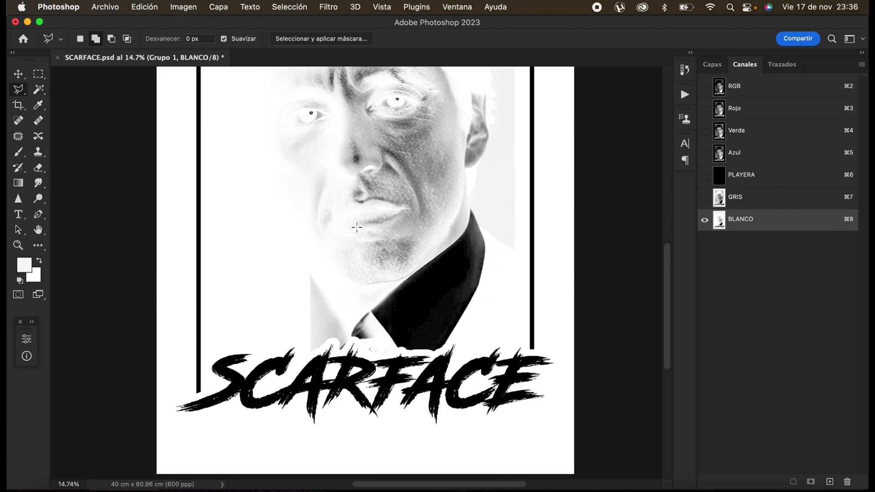
# - Start a polygonal outline around the right background, running from above the hair along the frame's inner margin to the right shoulder
pyautogui.scroll(10, 356, 225)
pyautogui.hscroll(2, 483, 222)
pyautogui.scroll(2, 465, 273)
pyautogui.hscroll(2, 450, 320)
pyautogui.scroll(3, 364, 222)
pyautogui.click(260, 201)
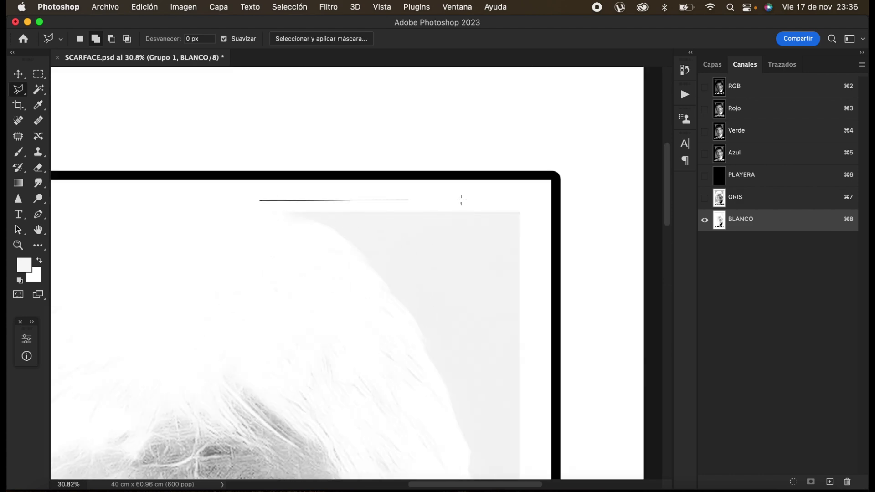
pyautogui.click(541, 204)
pyautogui.scroll(-15, 533, 290)
pyautogui.click(522, 219)
pyautogui.click(496, 228)
pyautogui.scroll(2, 436, 174)
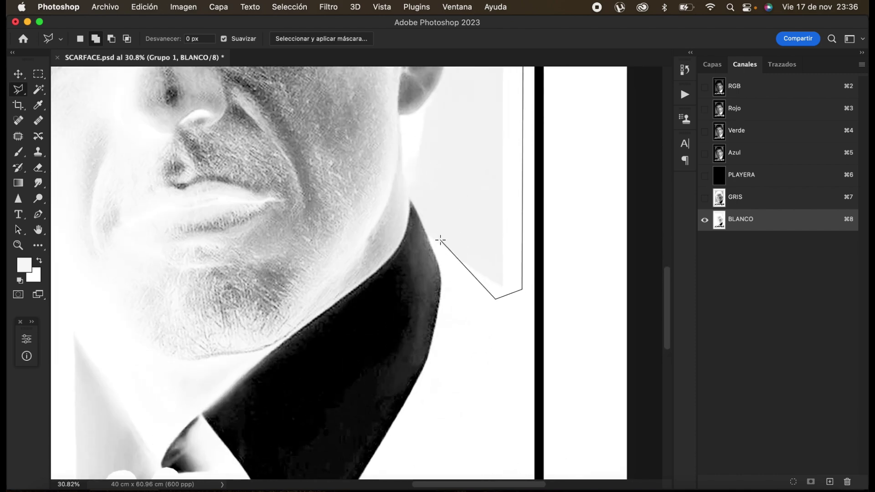
# - Continue the right-hand outline along the shoulder and shirt collar, up past the neck to just below the ear
pyautogui.scroll(3, 416, 245)
pyautogui.click(416, 251)
pyautogui.click(391, 220)
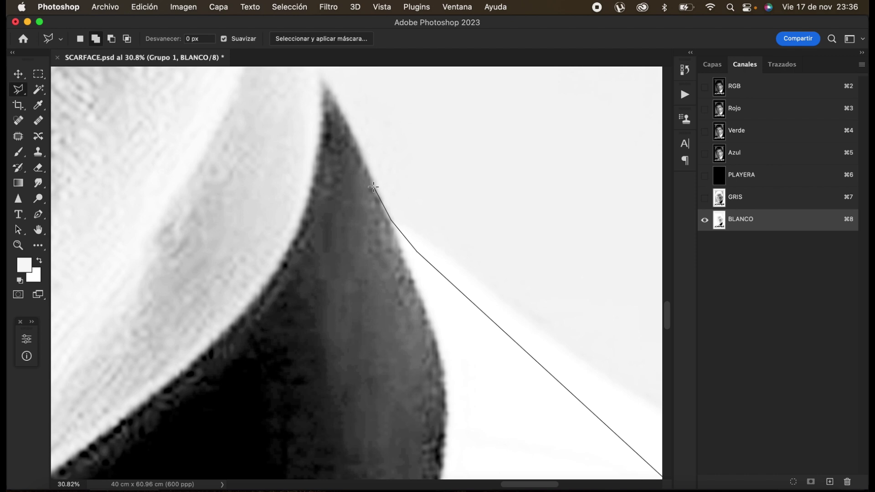
pyautogui.click(354, 129)
pyautogui.scroll(5, 325, 85)
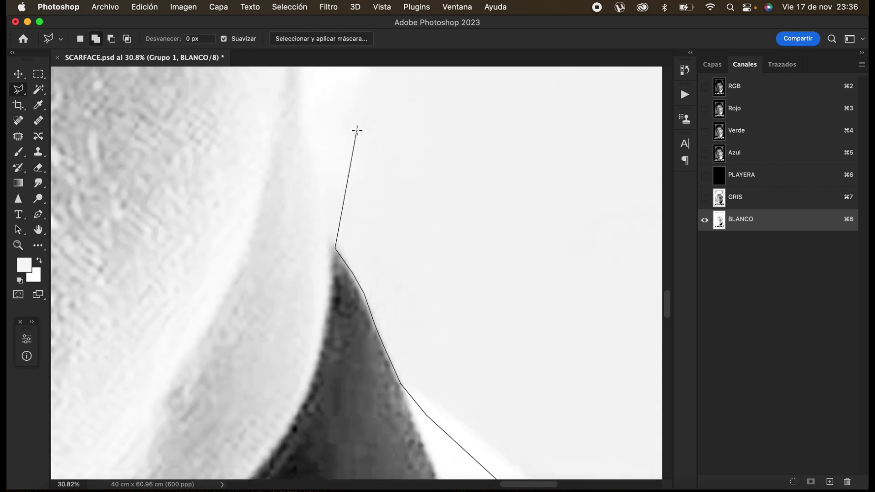
pyautogui.scroll(4, 332, 246)
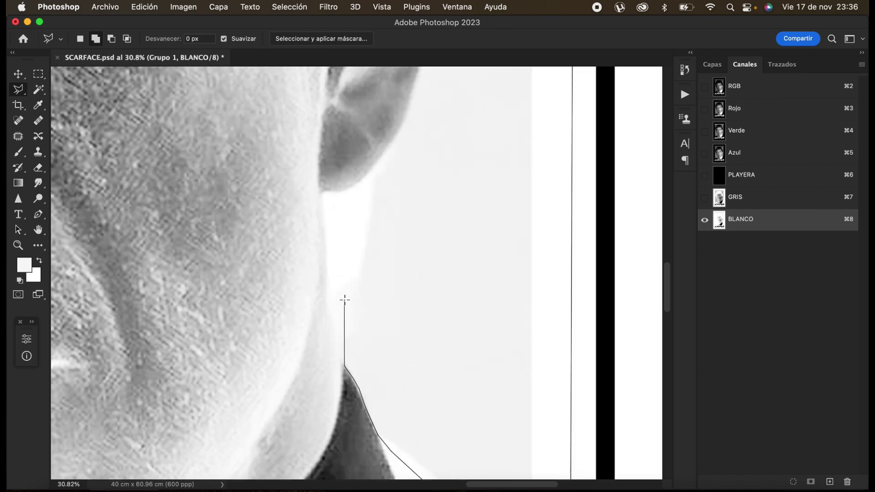
pyautogui.scroll(1, 345, 301)
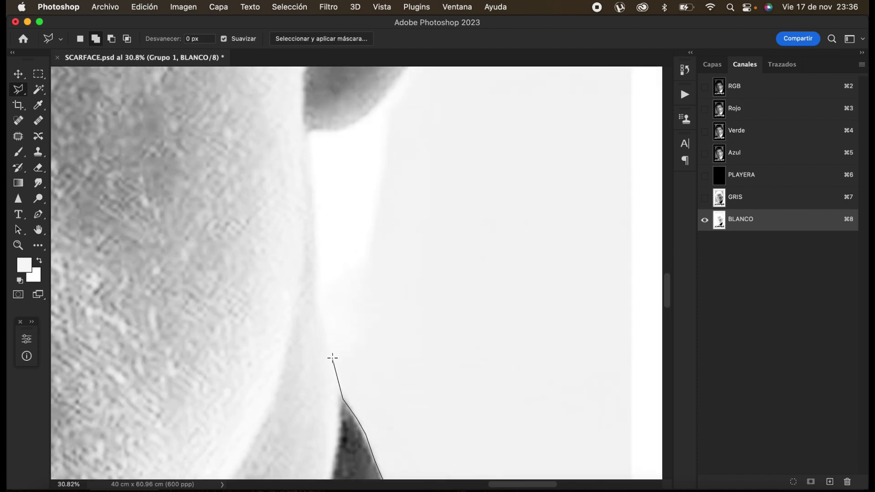
pyautogui.click(322, 293)
pyautogui.click(345, 239)
pyautogui.click(377, 112)
# - Carry the outline up the ear's outer edge and onto the right side of the hair
pyautogui.scroll(8, 399, 209)
pyautogui.hscroll(1, 398, 210)
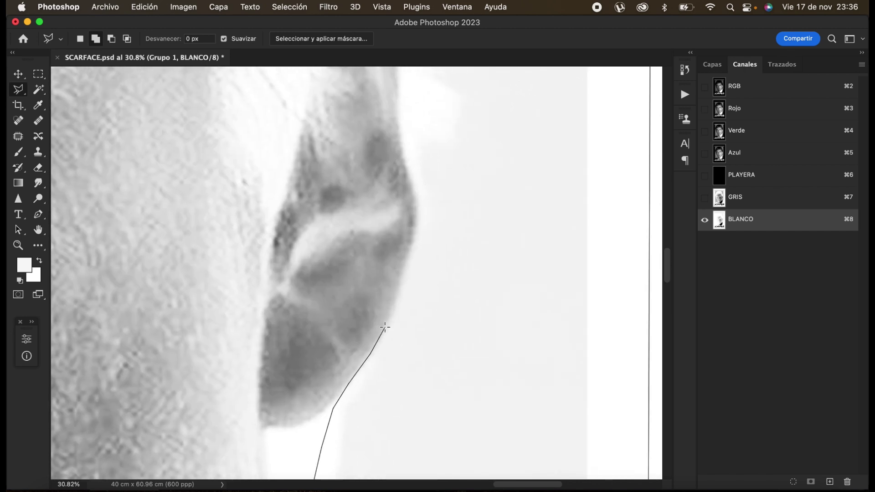
pyautogui.click(401, 286)
pyautogui.click(410, 242)
pyautogui.scroll(5, 410, 246)
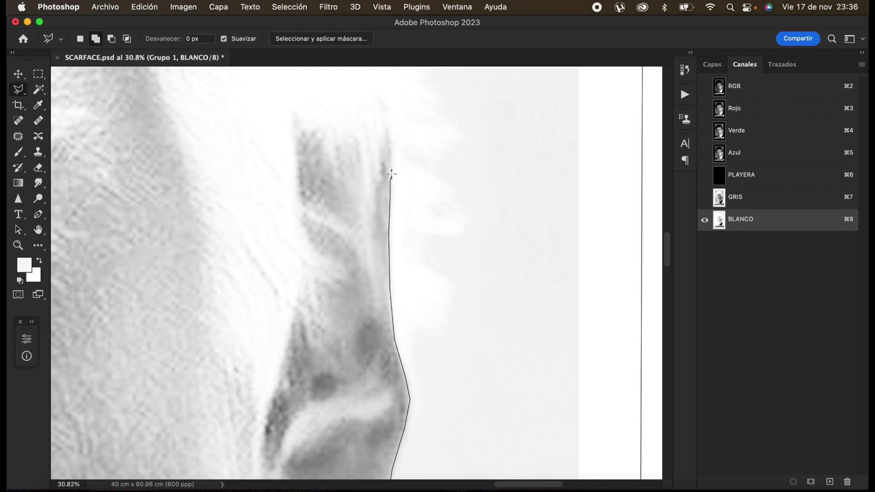
pyautogui.click(387, 124)
pyautogui.scroll(8, 476, 258)
pyautogui.click(430, 195)
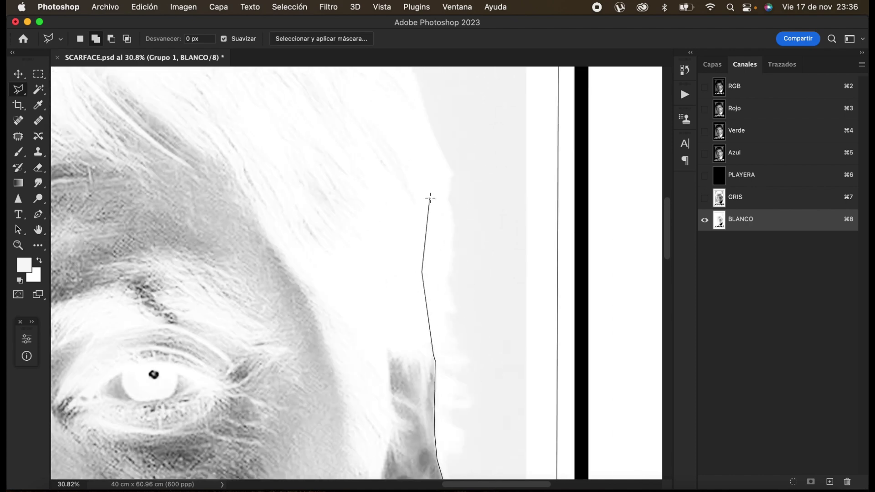
# - Close the outline along the upper-right hair edge, clear the selected right background to white in BLANCO, and deselect
pyautogui.scroll(5, 430, 199)
pyautogui.click(422, 315)
pyautogui.click(392, 261)
pyautogui.click(383, 240)
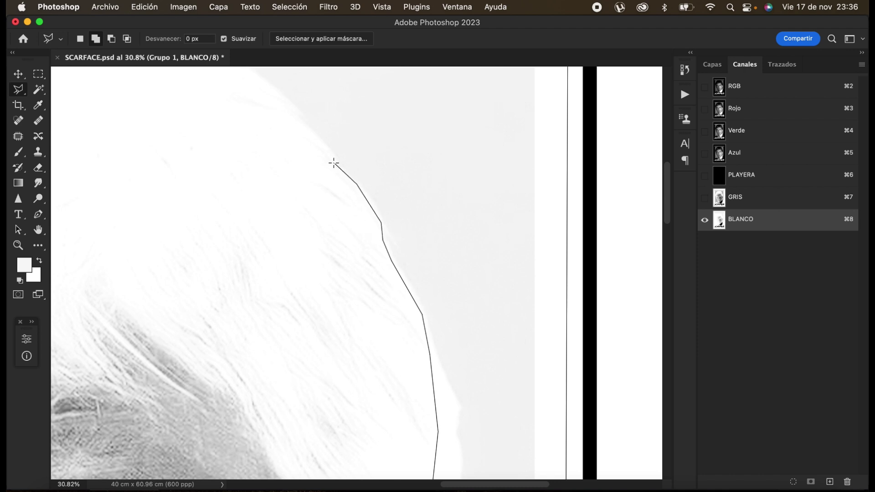
pyautogui.click(309, 143)
pyautogui.scroll(10, 309, 143)
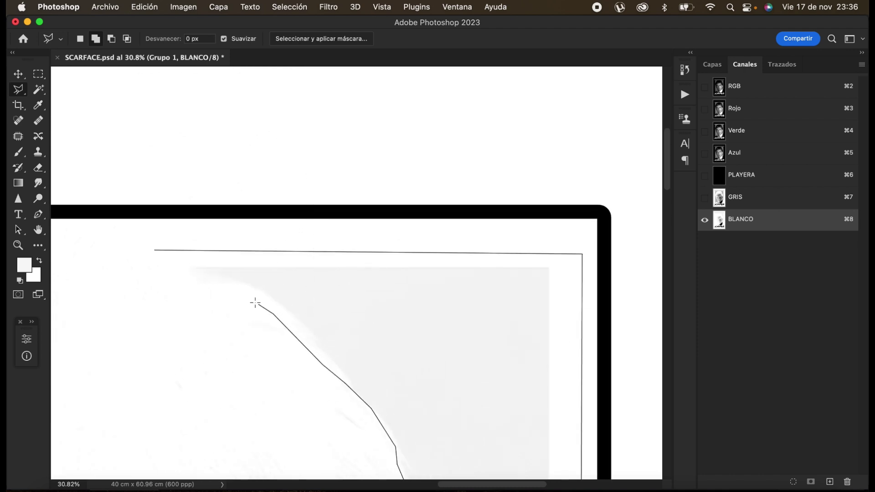
pyautogui.click(157, 251)
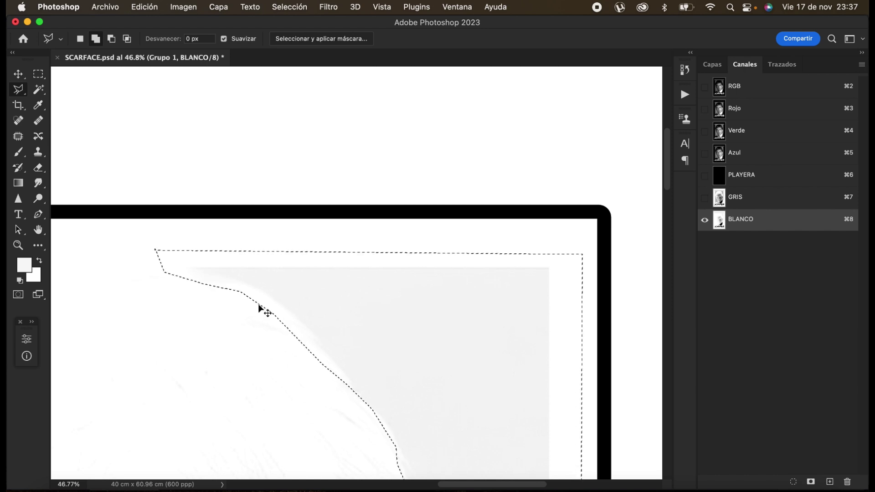
pyautogui.press('super+0')
pyautogui.press('super+d')
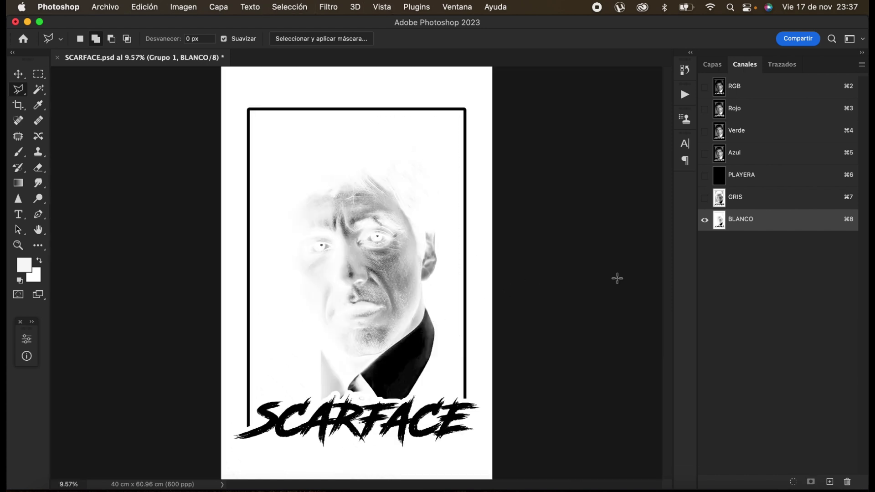
# - Show PLAYERA, GRIS and BLANCO together and compare them with the RGB composite
pyautogui.click(720, 183)
pyautogui.click(705, 197)
pyautogui.click(704, 220)
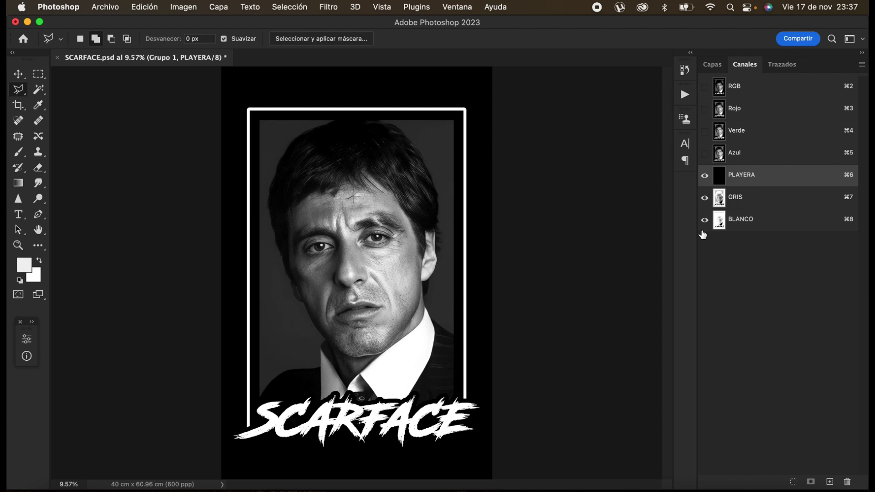
pyautogui.click(738, 86)
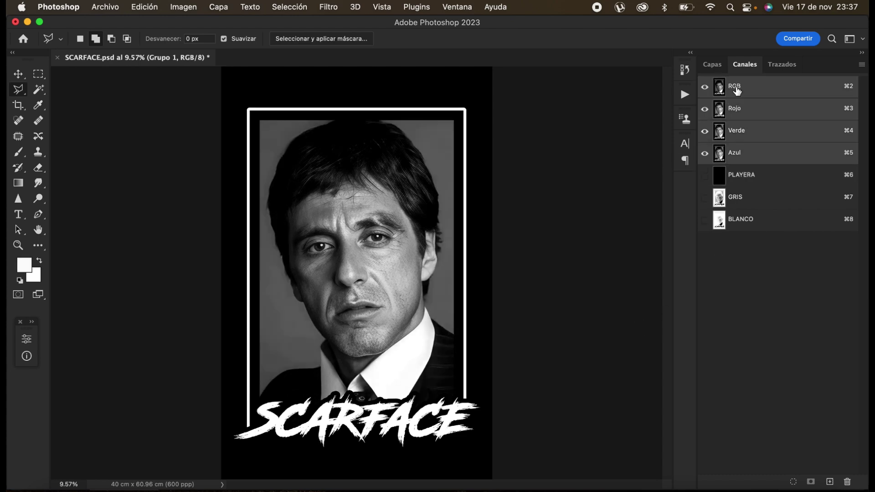
# - With PLAYERA, GRIS and BLANCO shown, lighten the GRIS channel's spot colour to #717171
pyautogui.click(719, 177)
pyautogui.click(705, 197)
pyautogui.click(704, 219)
pyautogui.doubleClick(718, 197)
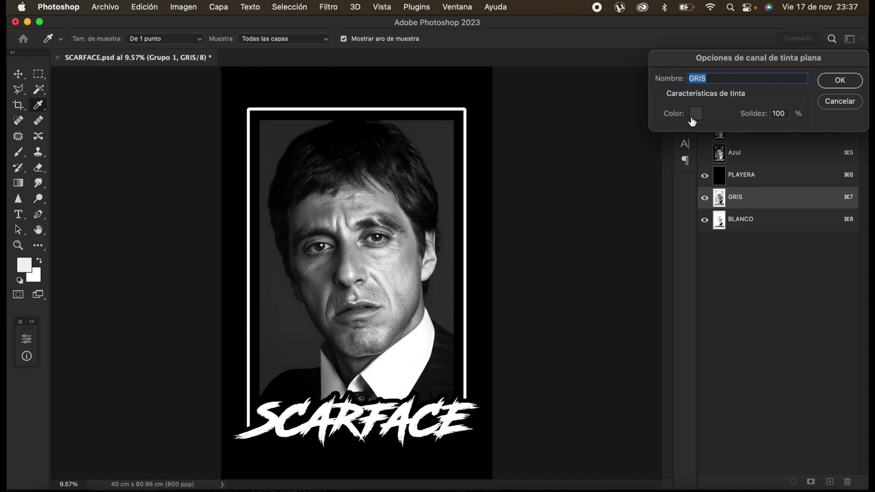
pyautogui.click(692, 119)
pyautogui.moveTo(548, 177); pyautogui.dragTo(531, 159)
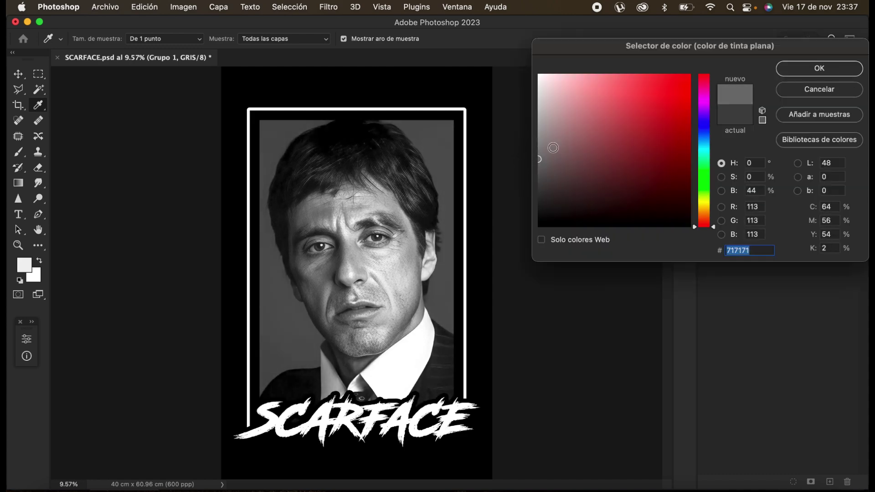
pyautogui.click(819, 69)
pyautogui.click(835, 81)
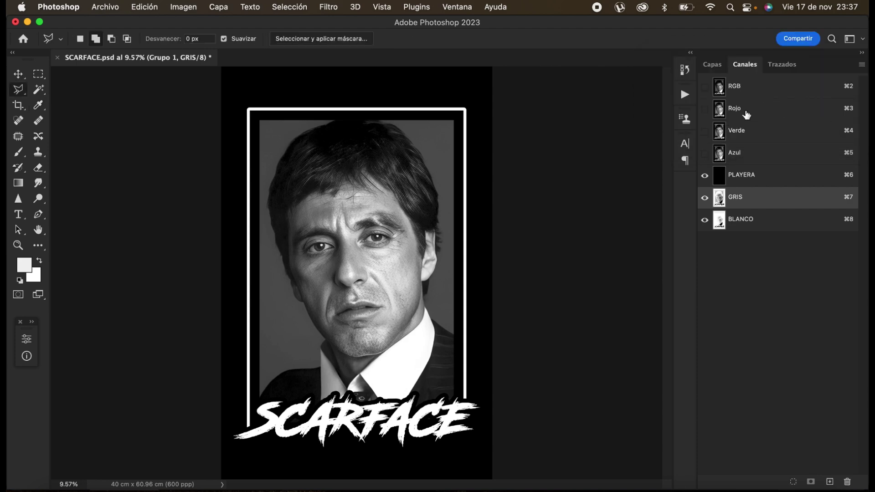
# - Alternate between the RGB composite and the combined PLAYERA, GRIS and BLANCO channels to compare the portrait's tones
pyautogui.click(724, 90)
pyautogui.click(738, 175)
pyautogui.moveTo(704, 198); pyautogui.dragTo(711, 244)
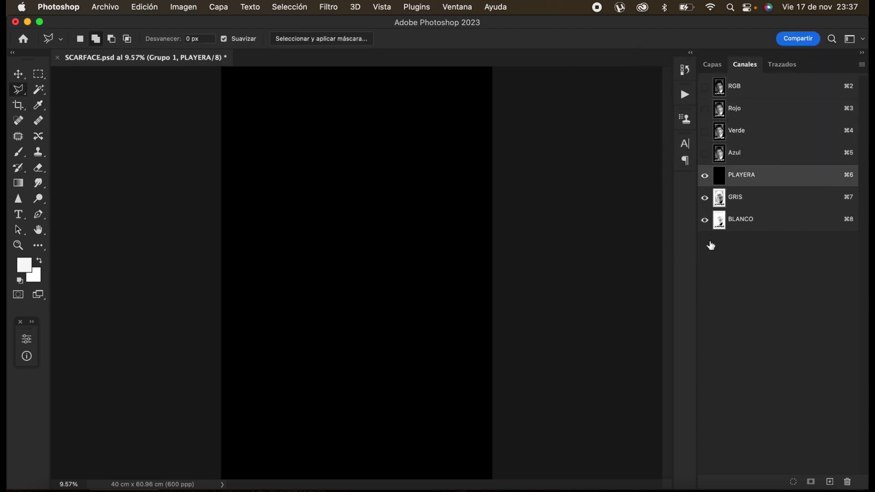
pyautogui.click(730, 203)
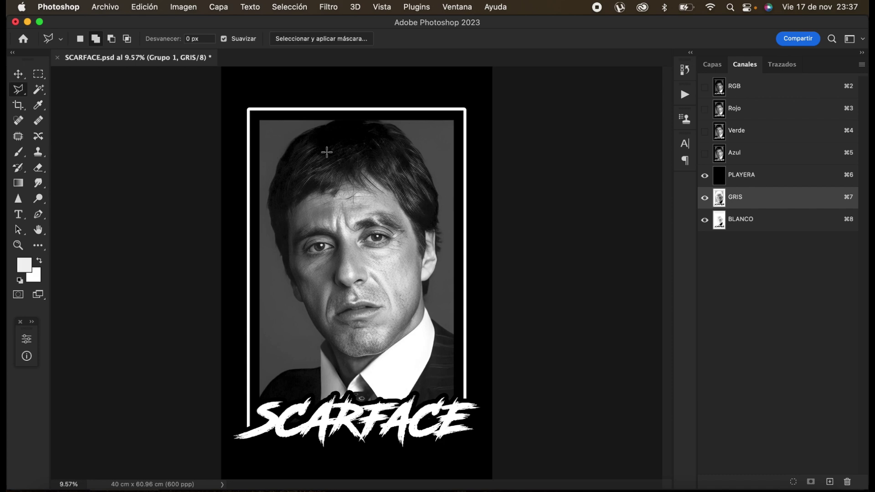
pyautogui.click(729, 95)
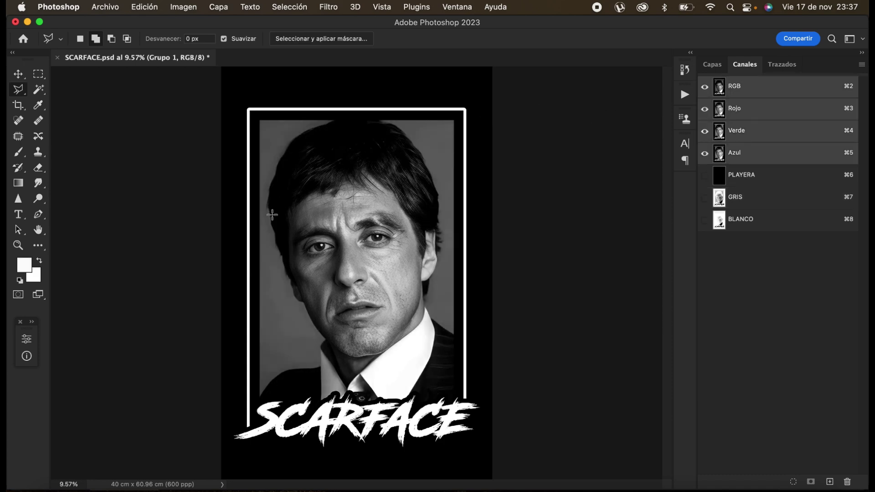
pyautogui.click(732, 182)
pyautogui.moveTo(704, 198); pyautogui.dragTo(707, 230)
pyautogui.click(720, 198)
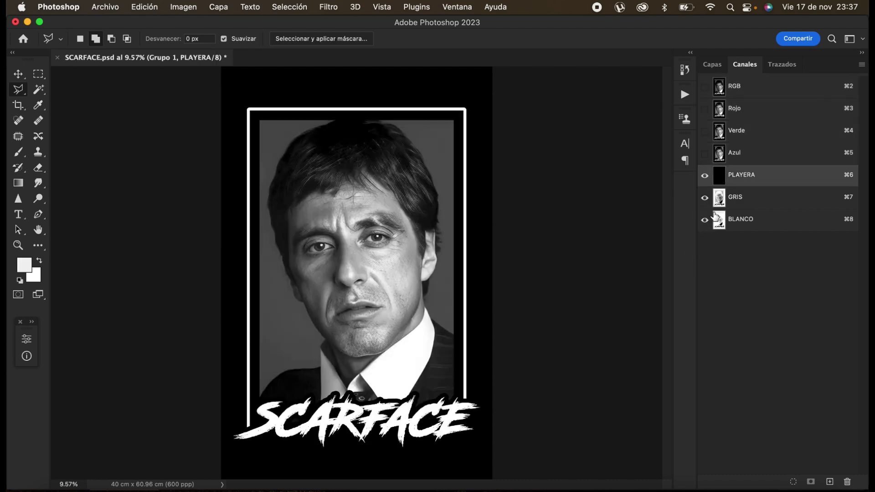
pyautogui.press('super+m')
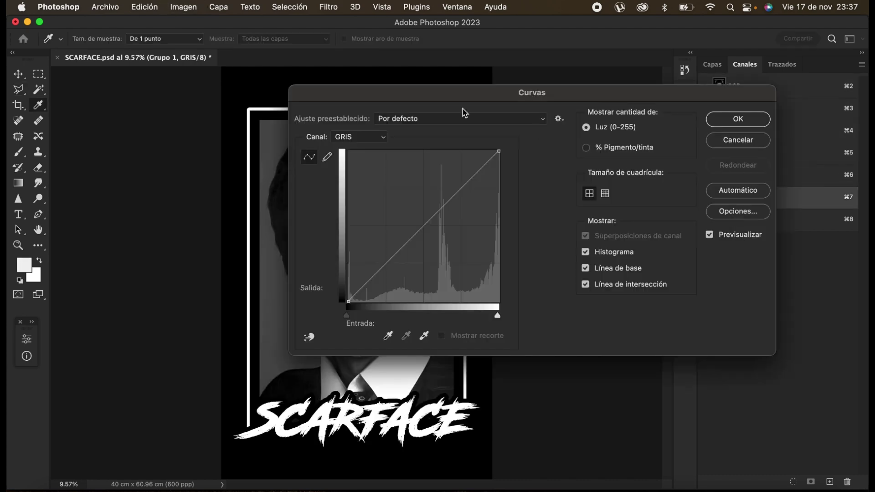
pyautogui.moveTo(412, 98); pyautogui.dragTo(651, 103)
pyautogui.moveTo(666, 230); pyautogui.dragTo(641, 210)
pyautogui.moveTo(753, 105); pyautogui.dragTo(474, 128)
pyautogui.click(697, 168)
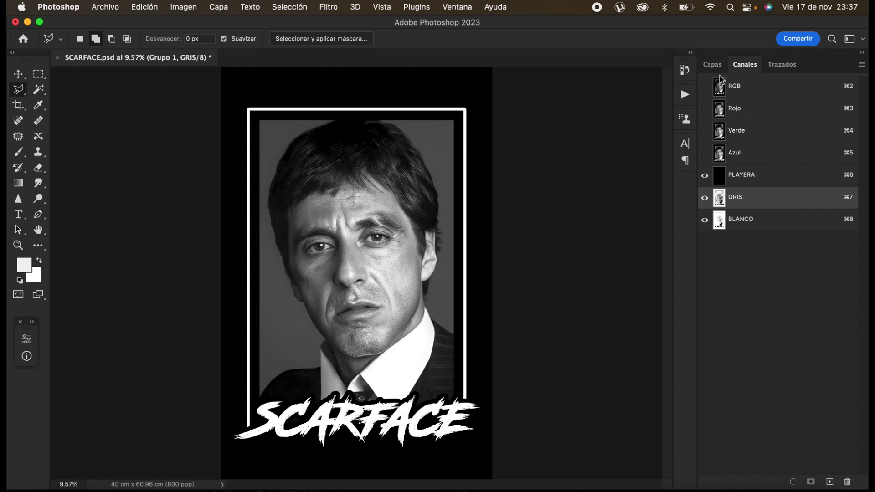
# - Check the RGB composite, then show PLAYERA, GRIS and BLANCO together for comparison
pyautogui.click(722, 92)
pyautogui.click(718, 176)
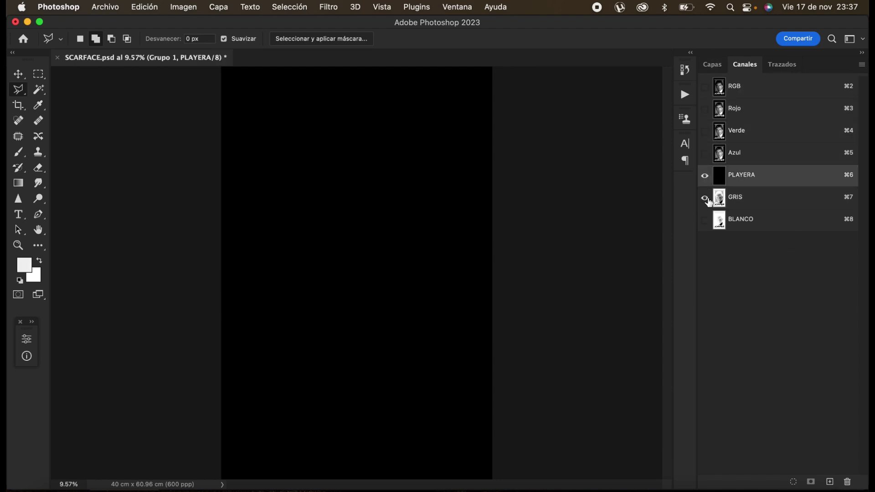
pyautogui.click(705, 198)
pyautogui.click(704, 220)
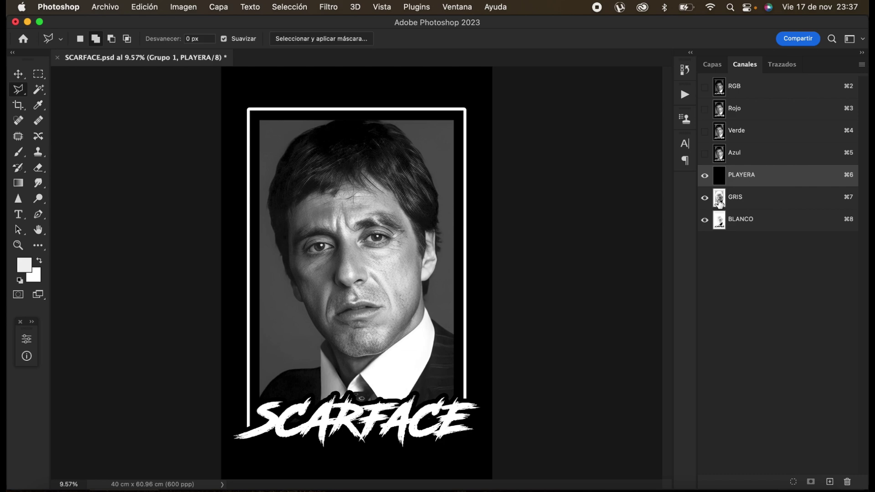
# - Fine-tune the BLANCO channel's tones with a slight Curves adjustment
pyautogui.click(781, 211)
pyautogui.press('super+m')
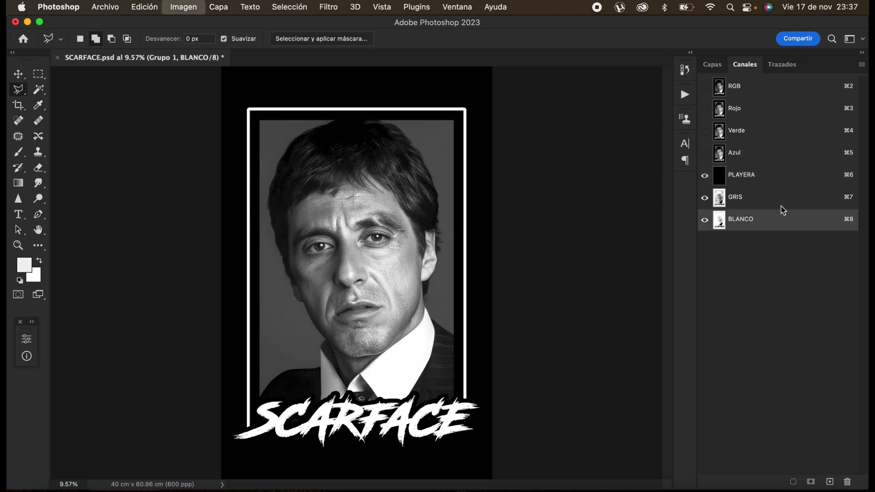
pyautogui.moveTo(363, 133); pyautogui.dragTo(636, 129)
pyautogui.moveTo(660, 248)
pyautogui.mouseDown()
pyautogui.moveTo(636, 232)
pyautogui.moveTo(668, 252)
pyautogui.moveTo(636, 228)
pyautogui.moveTo(666, 254)
pyautogui.mouseUp()
pyautogui.press('Return')
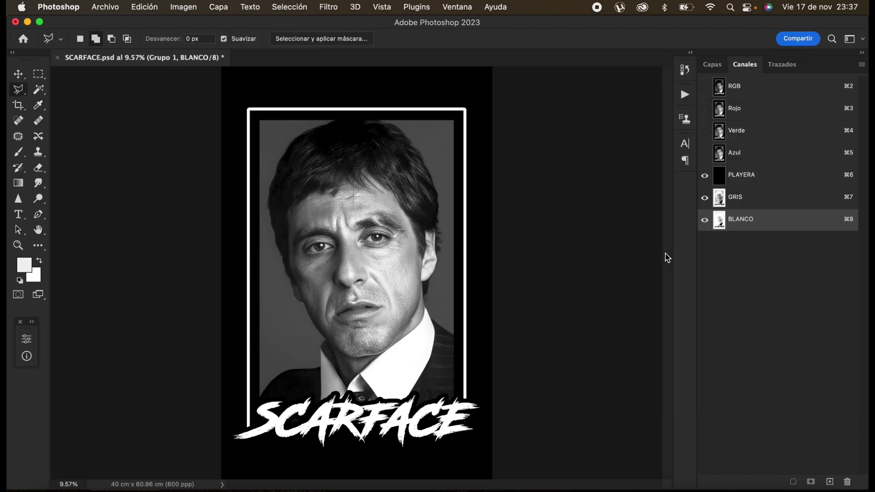
# - Inspect the BLANCO channel on its own, then show it with PLAYERA and GRIS
pyautogui.click(700, 199)
pyautogui.click(705, 175)
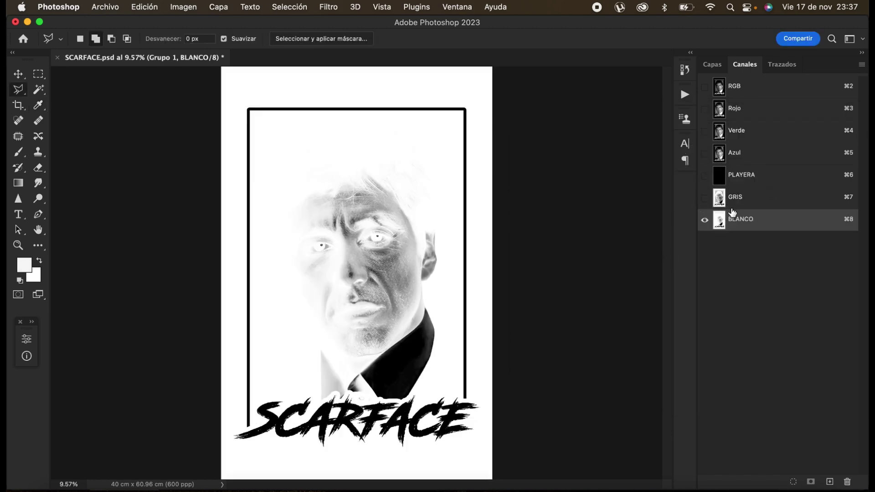
pyautogui.click(720, 177)
pyautogui.click(705, 219)
pyautogui.click(705, 198)
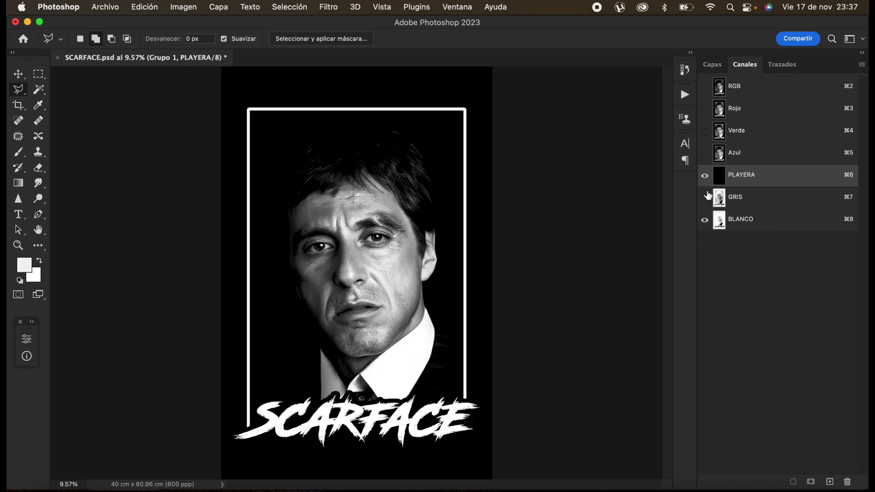
# - Alternate between the RGB composite and the combined PLAYERA, GRIS and BLANCO channels to compare the adjusted tones
pyautogui.click(723, 89)
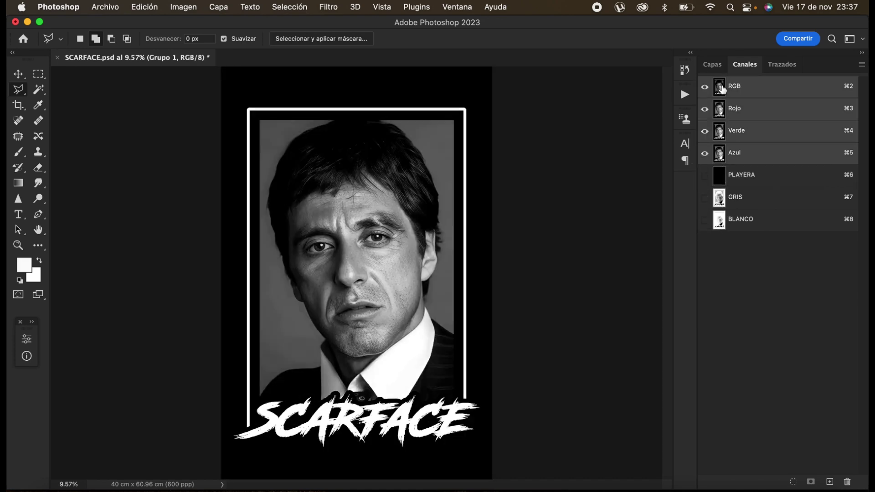
pyautogui.click(712, 177)
pyautogui.click(705, 220)
pyautogui.click(724, 90)
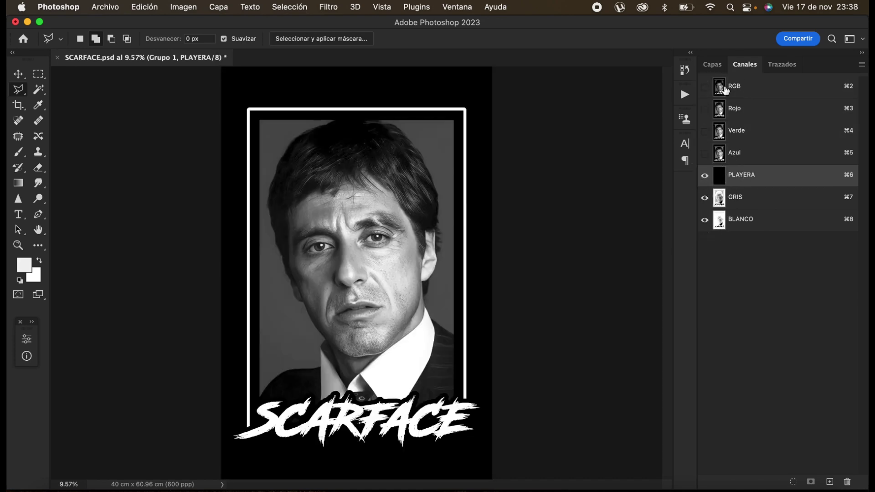
pyautogui.click(724, 182)
pyautogui.click(705, 220)
pyautogui.click(705, 198)
pyautogui.click(718, 88)
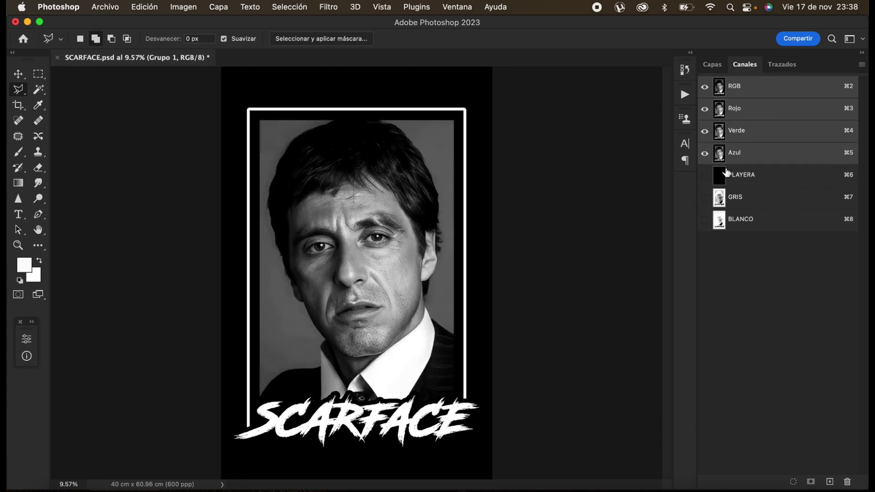
pyautogui.click(718, 181)
pyautogui.click(704, 198)
pyautogui.click(705, 219)
# - Apply Levels to the GRIS channel, sampling the dark hair beside the face as white point for a white input of 249
pyautogui.click(717, 201)
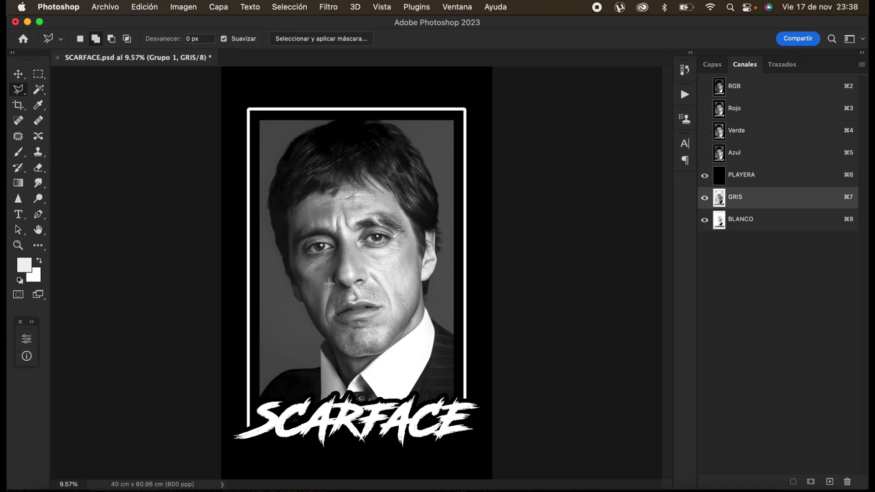
pyautogui.press('super+l')
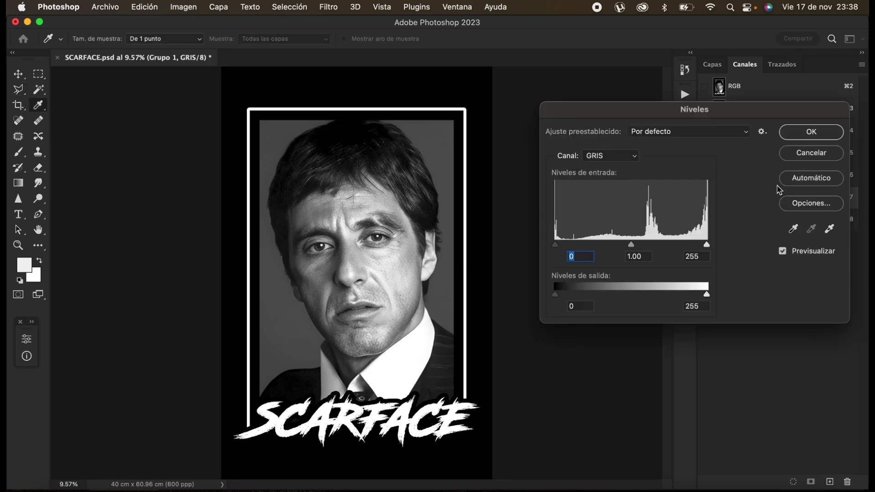
pyautogui.click(829, 228)
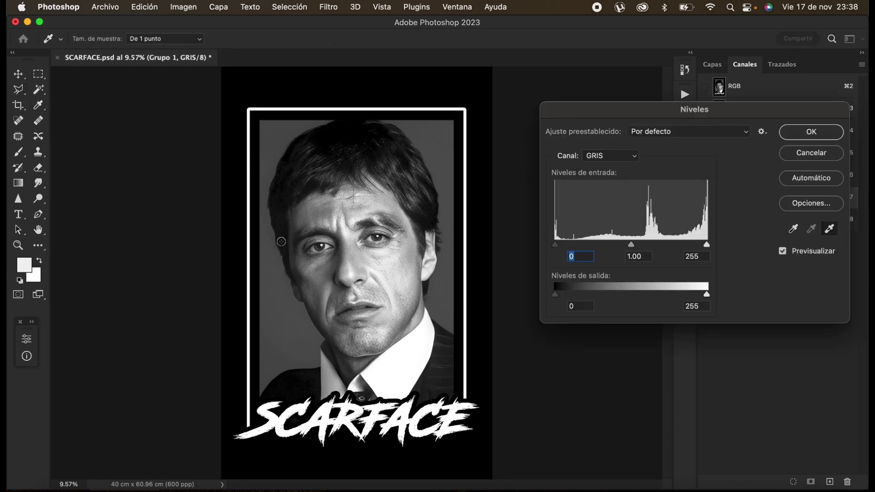
pyautogui.click(281, 241)
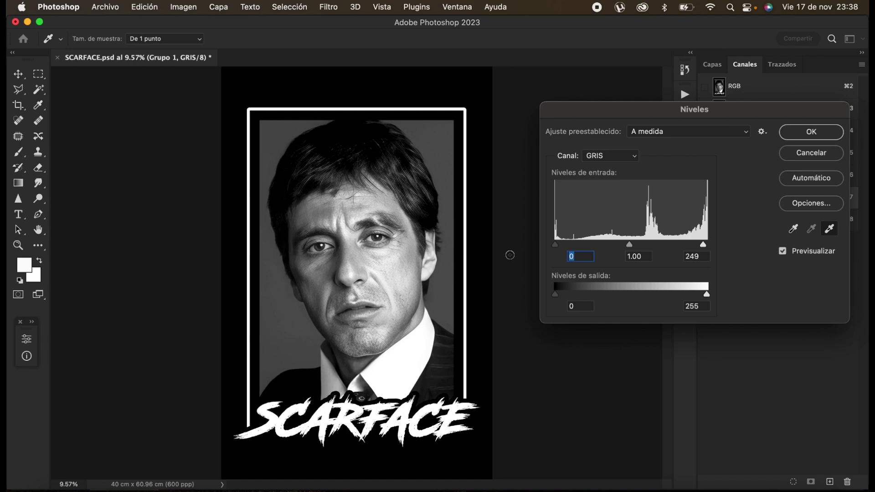
pyautogui.click(815, 131)
pyautogui.press('l')
pyautogui.press('super+4')
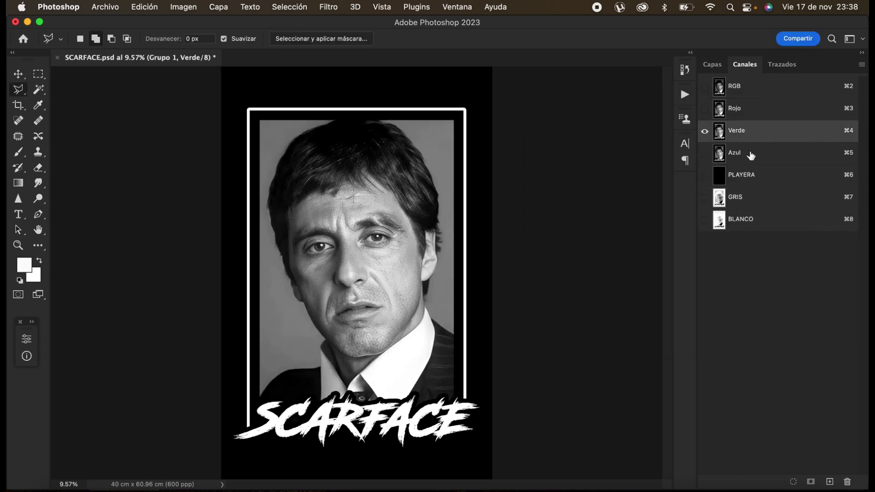
# - Compare the RGB composite repeatedly with PLAYERA, GRIS and BLANCO shown together to check the GRIS Levels change
pyautogui.click(730, 92)
pyautogui.click(726, 181)
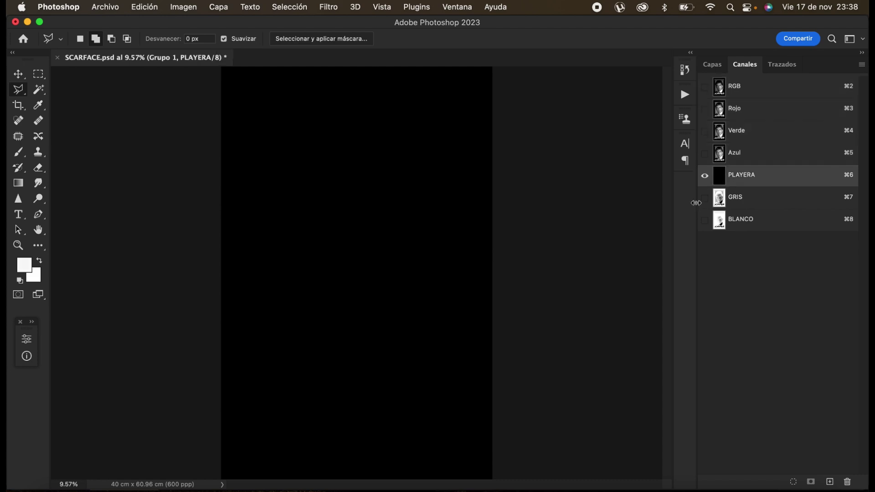
pyautogui.moveTo(709, 197); pyautogui.dragTo(709, 219)
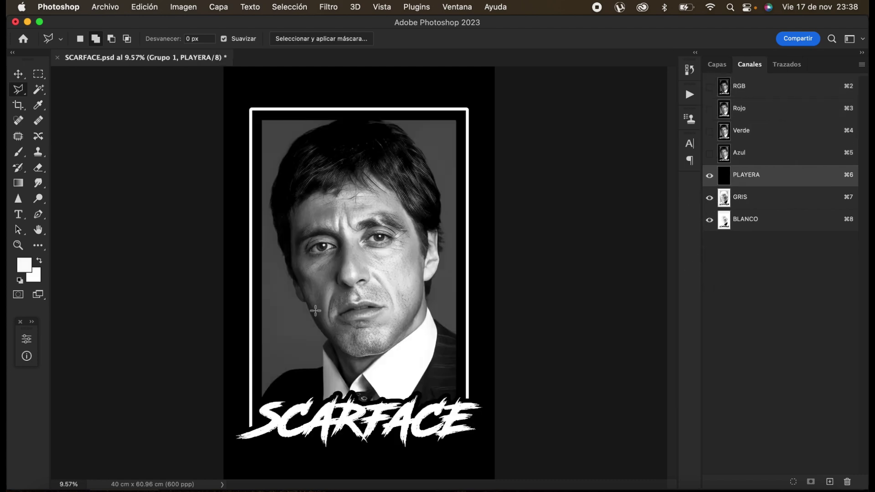
pyautogui.click(735, 86)
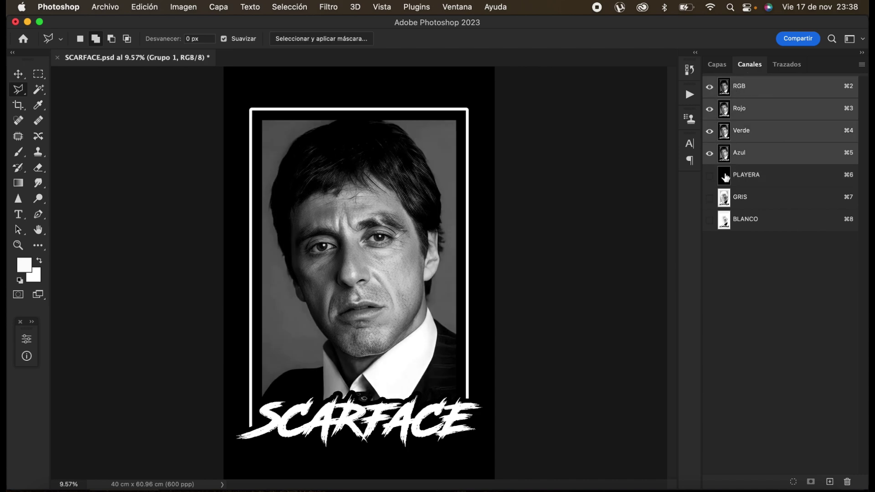
pyautogui.click(727, 175)
pyautogui.moveTo(709, 198); pyautogui.dragTo(711, 228)
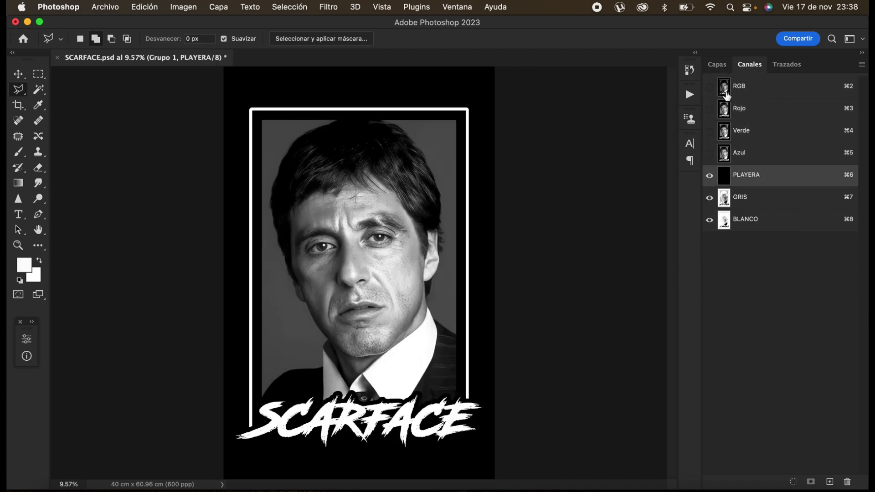
pyautogui.click(726, 94)
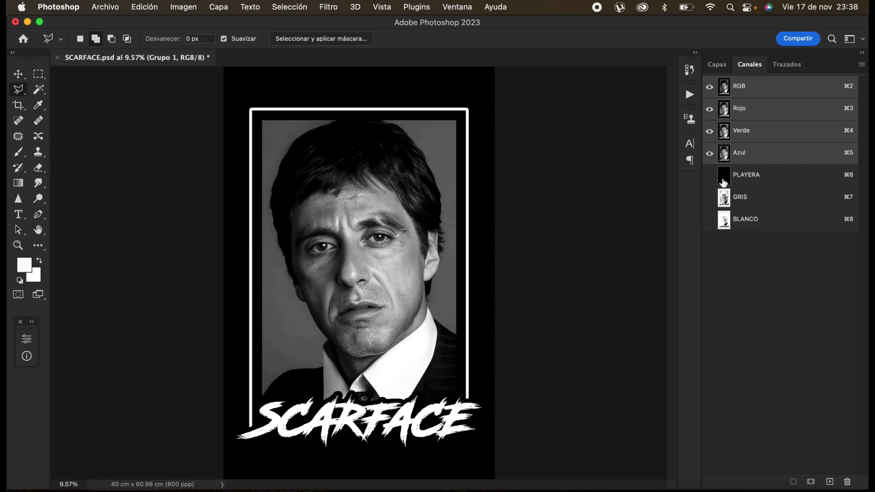
pyautogui.click(722, 181)
pyautogui.moveTo(710, 197); pyautogui.dragTo(707, 237)
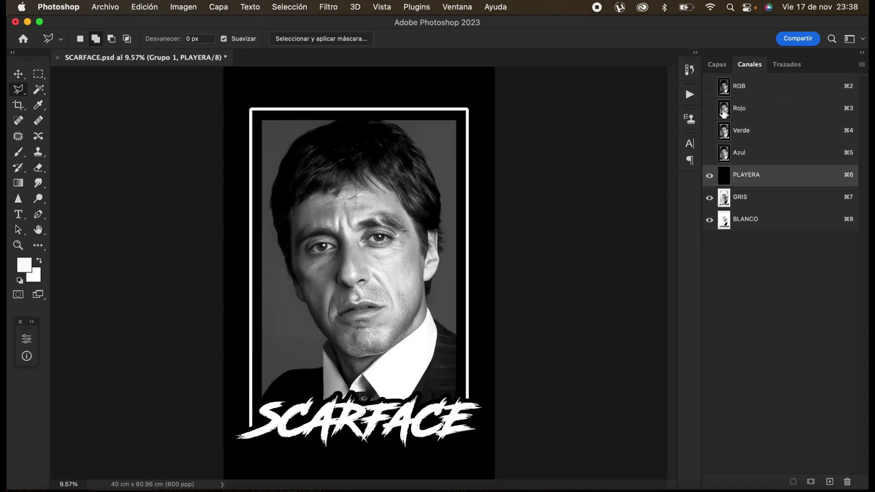
pyautogui.click(725, 97)
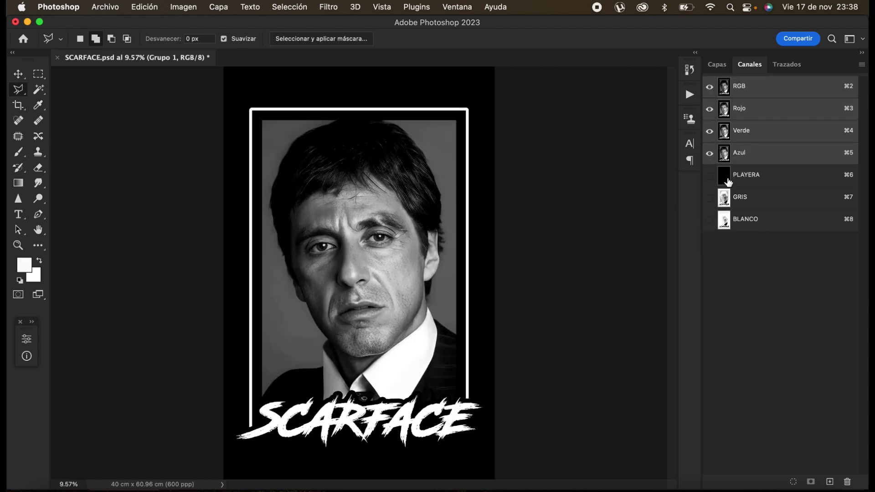
pyautogui.click(755, 179)
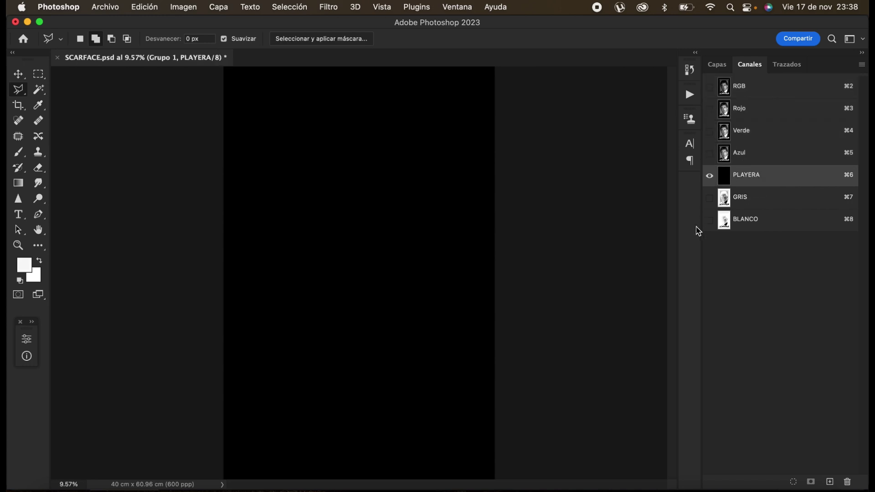
pyautogui.moveTo(709, 197); pyautogui.dragTo(709, 232)
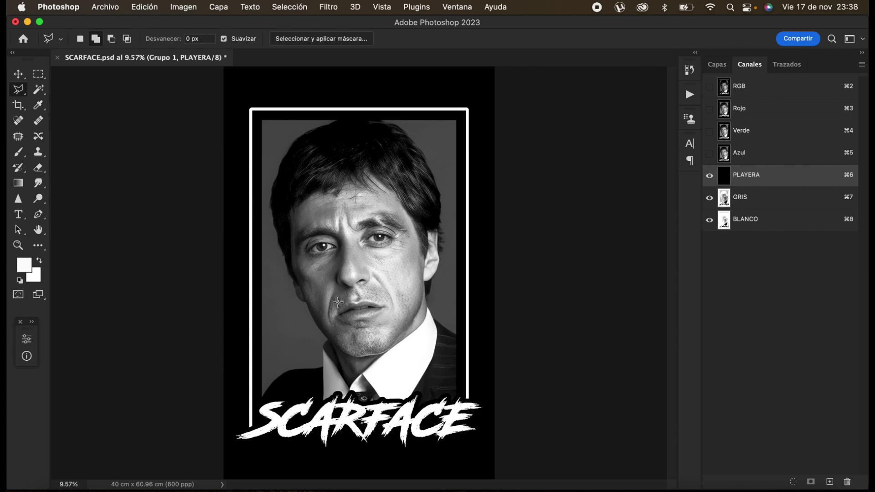
# - Try red #cb0000 and blue #009bdb as the GRIS channel's spot colour, then discard the colour change
pyautogui.doubleClick(724, 198)
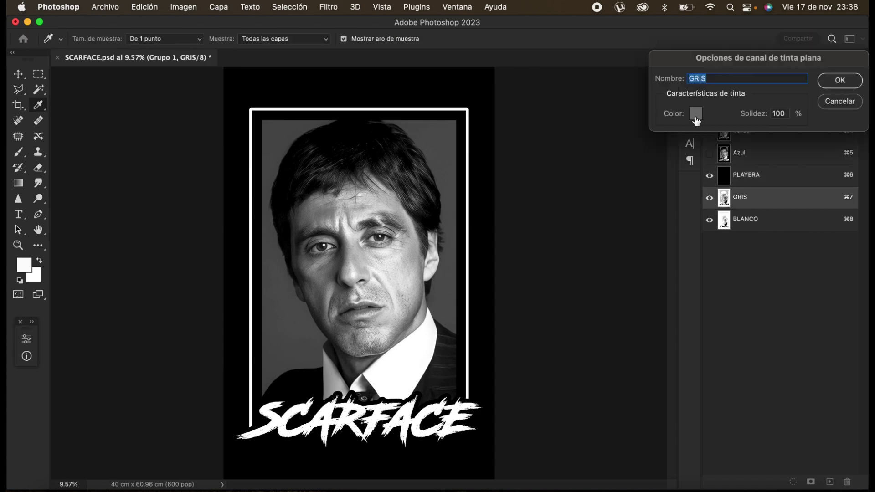
pyautogui.click(694, 114)
pyautogui.click(689, 105)
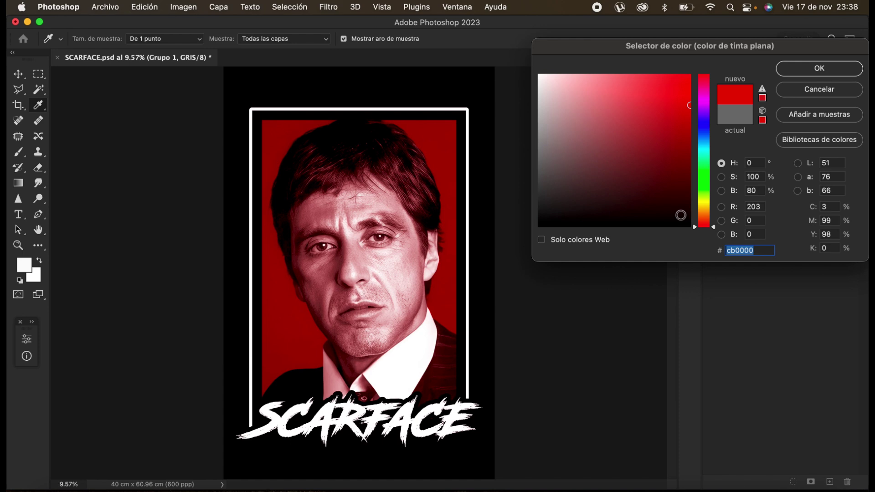
pyautogui.moveTo(683, 106)
pyautogui.mouseDown()
pyautogui.moveTo(697, 161)
pyautogui.moveTo(697, 64)
pyautogui.moveTo(582, 66)
pyautogui.moveTo(681, 65)
pyautogui.moveTo(682, 201)
pyautogui.moveTo(687, 96)
pyautogui.moveTo(699, 86)
pyautogui.moveTo(704, 95)
pyautogui.moveTo(708, 136)
pyautogui.moveTo(715, 88)
pyautogui.moveTo(715, 96)
pyautogui.mouseUp()
pyautogui.moveTo(706, 229); pyautogui.dragTo(714, 145)
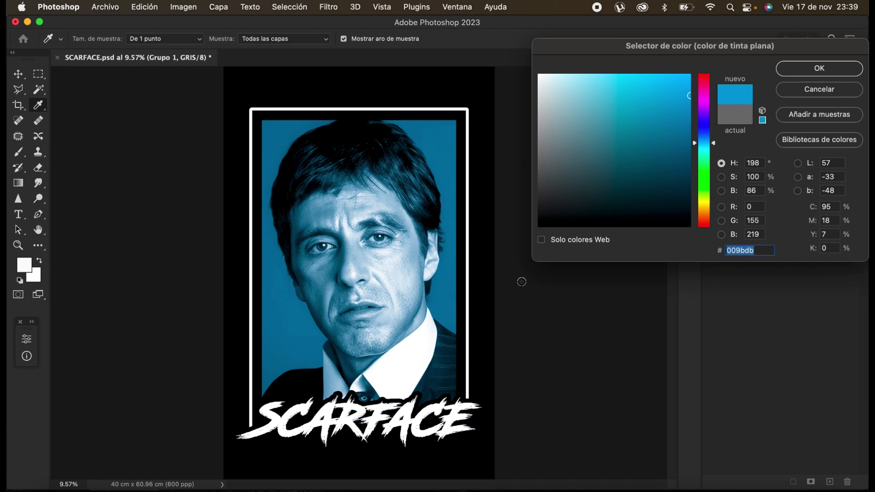
pyautogui.click(845, 90)
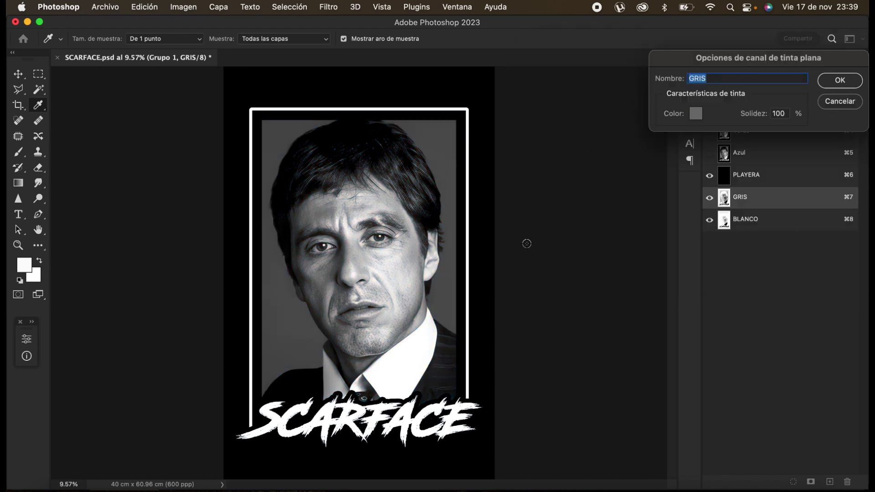
pyautogui.click(841, 81)
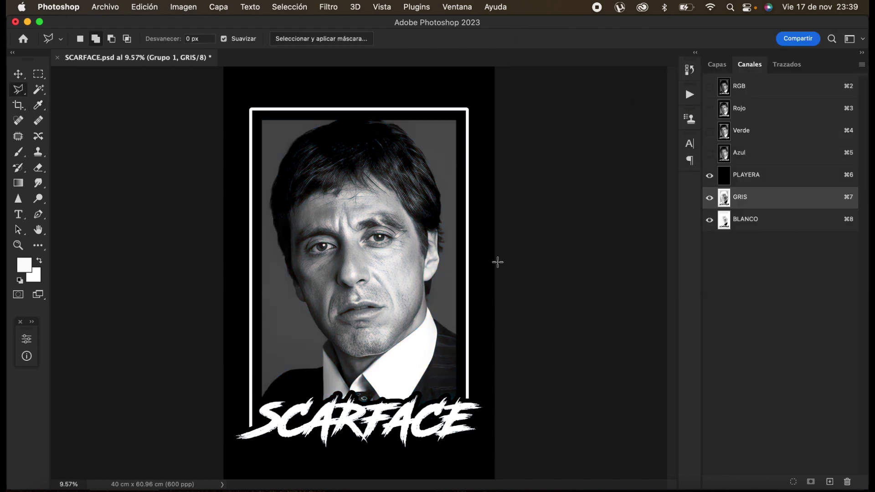
# - Inspect GRIS over PLAYERA with BLANCO hidden, then show BLANCO again to examine the full design
pyautogui.click(18, 76)
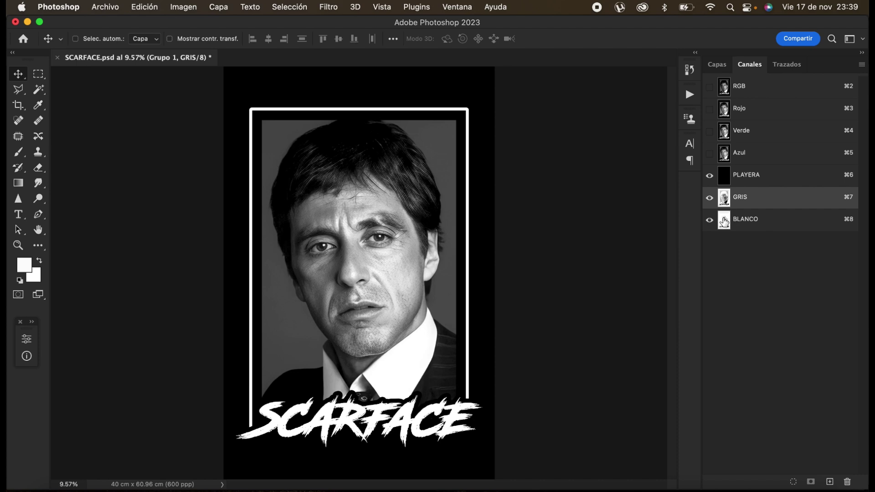
pyautogui.click(710, 220)
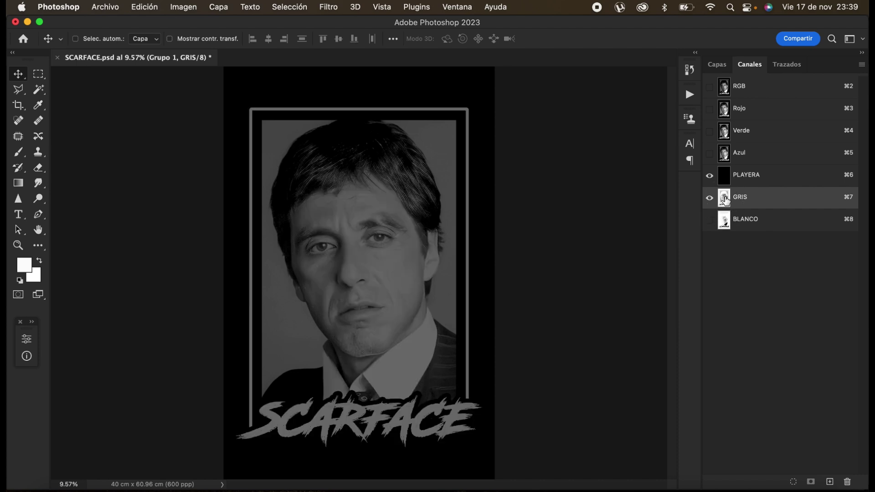
pyautogui.click(25, 94)
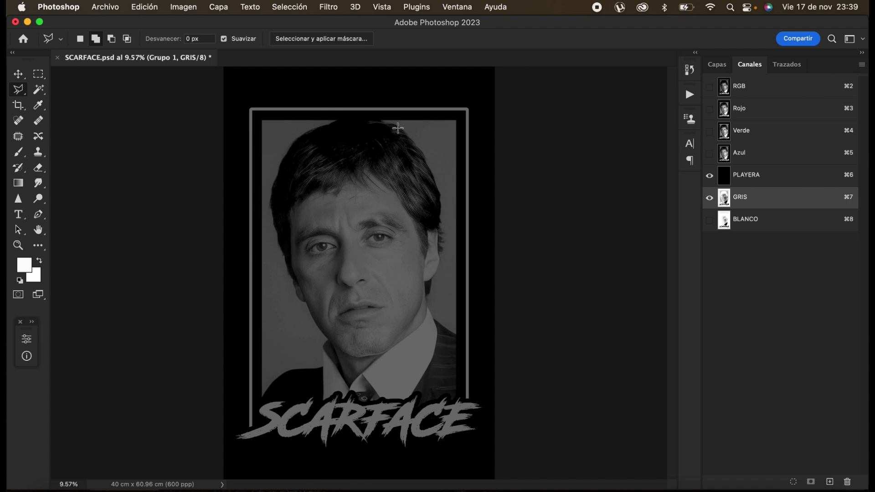
pyautogui.click(710, 220)
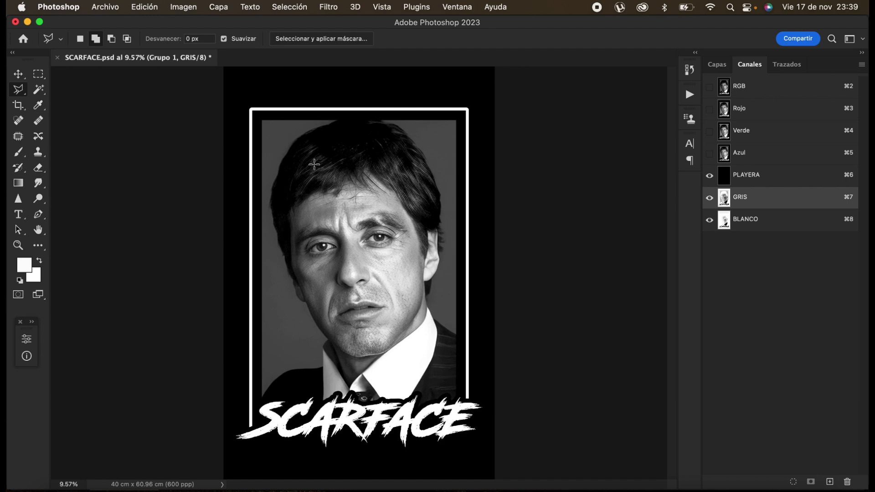
pyautogui.scroll(5, 368, 322)
pyautogui.scroll(-5, 486, 324)
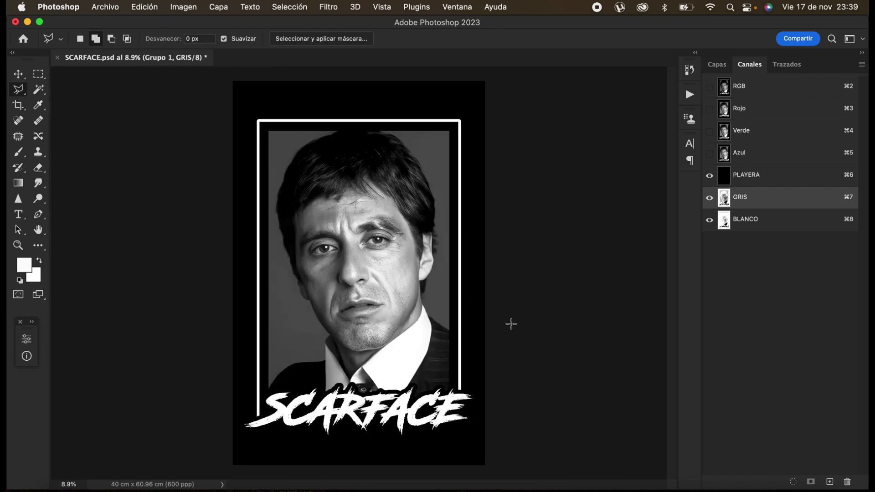
# - Set up black Ancona-Cd Regular text at 20 pt for labelling the GRIS channel below the SCARFACE title
pyautogui.scroll(8, 469, 325)
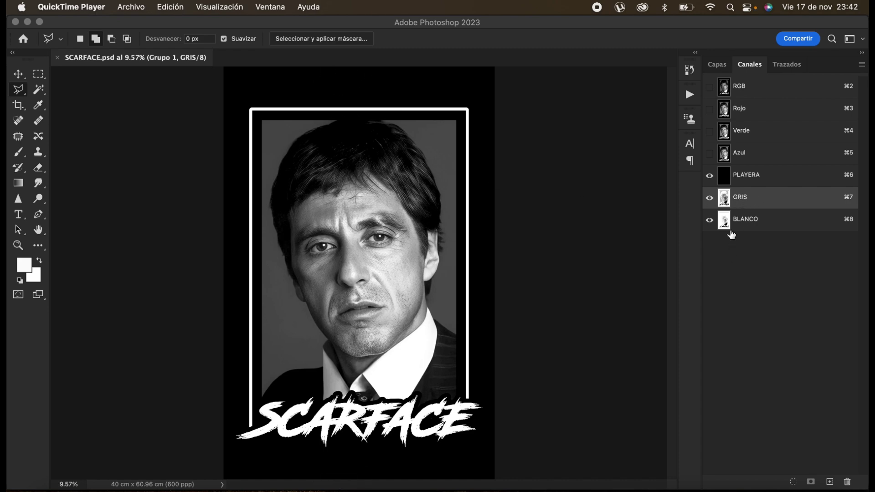
pyautogui.click(18, 221)
pyautogui.click(20, 280)
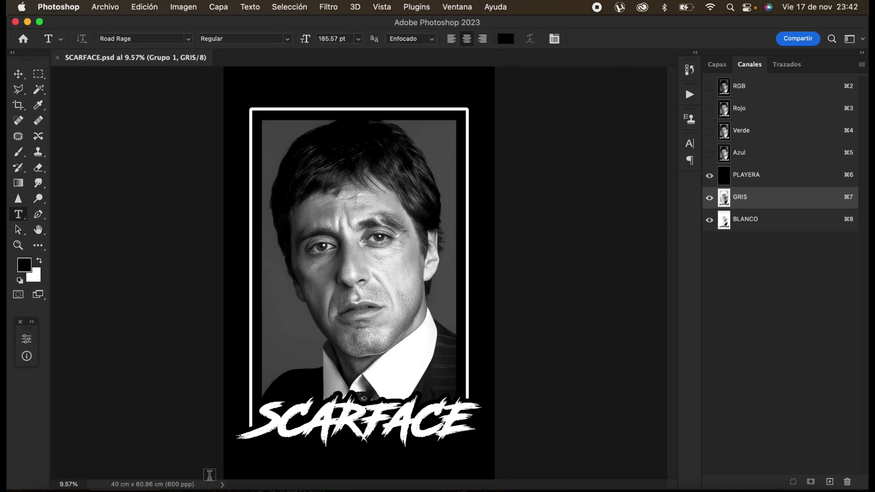
pyautogui.click(250, 468)
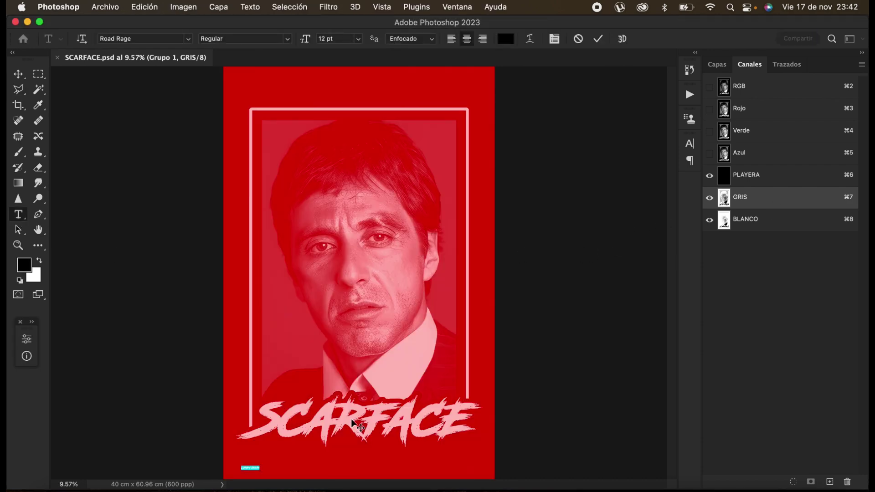
pyautogui.click(18, 73)
pyautogui.scroll(5, 256, 479)
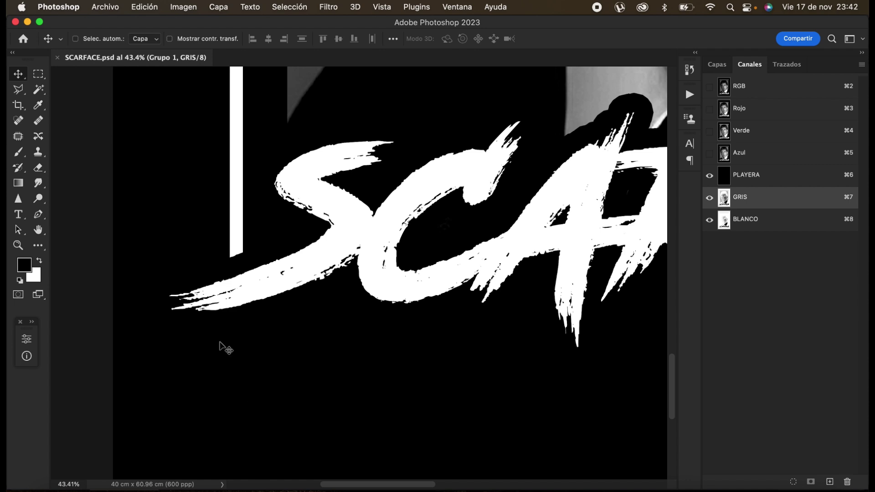
pyautogui.click(19, 214)
pyautogui.click(188, 39)
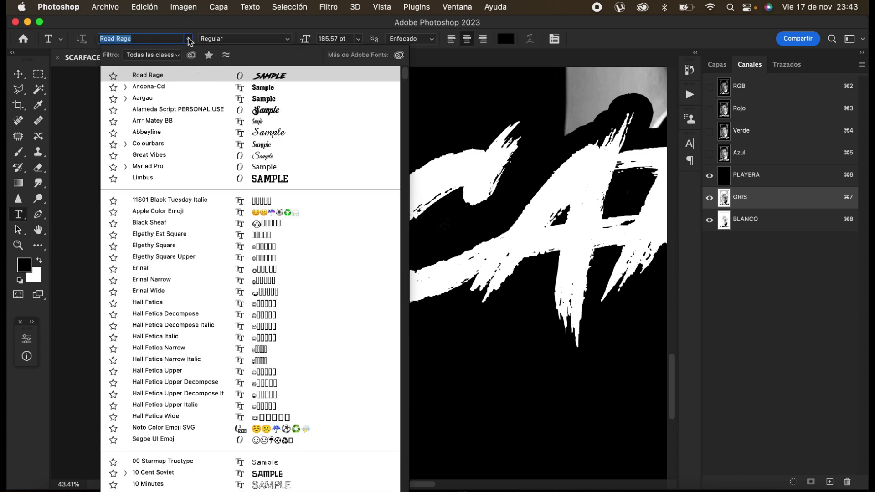
pyautogui.click(178, 87)
pyautogui.doubleClick(330, 39)
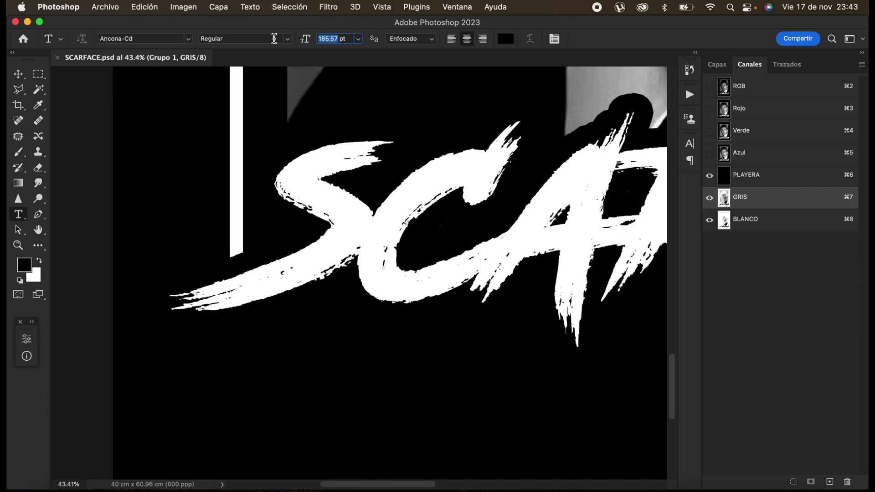
pyautogui.write('20')
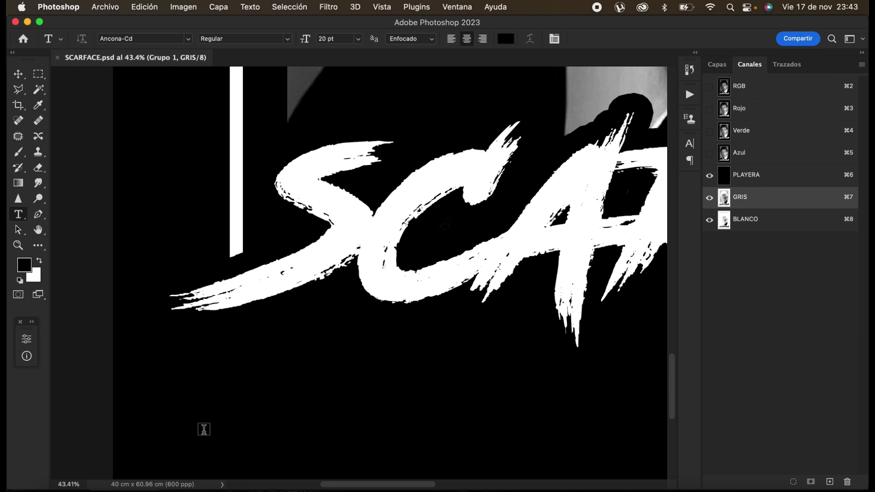
# - Add the label GRIS in the GRIS channel below the start of the title, shift it slightly sideways and deselect it
pyautogui.click(212, 429)
pyautogui.write('GRIS')
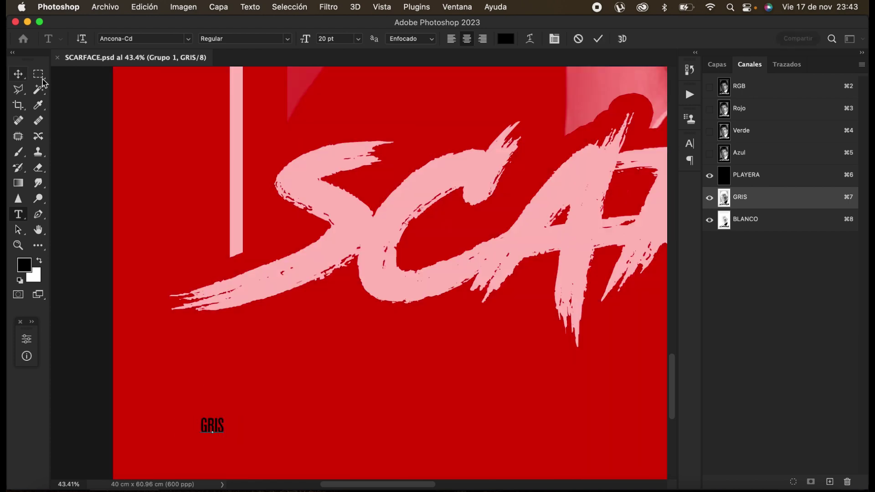
pyautogui.click(18, 74)
pyautogui.moveTo(213, 426); pyautogui.dragTo(239, 426)
pyautogui.press('super+d')
# - Add the label BLANCO in the BLANCO channel and place it just beside the GRIS label
pyautogui.click(751, 220)
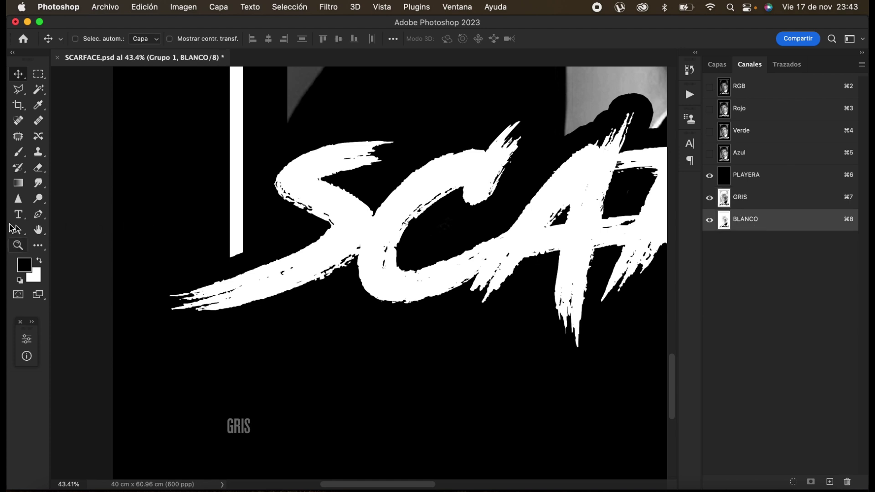
pyautogui.click(18, 214)
pyautogui.click(269, 429)
pyautogui.write('BLAMNCO')
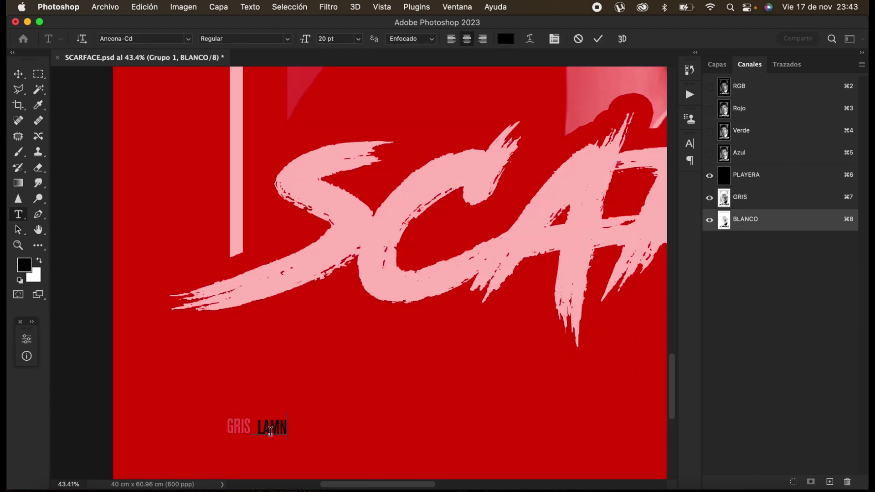
pyautogui.press('BackSpace')
pyautogui.press('BackSpace')
pyautogui.press('BackSpace')
pyautogui.press('BackSpace')
pyautogui.write('NCO')
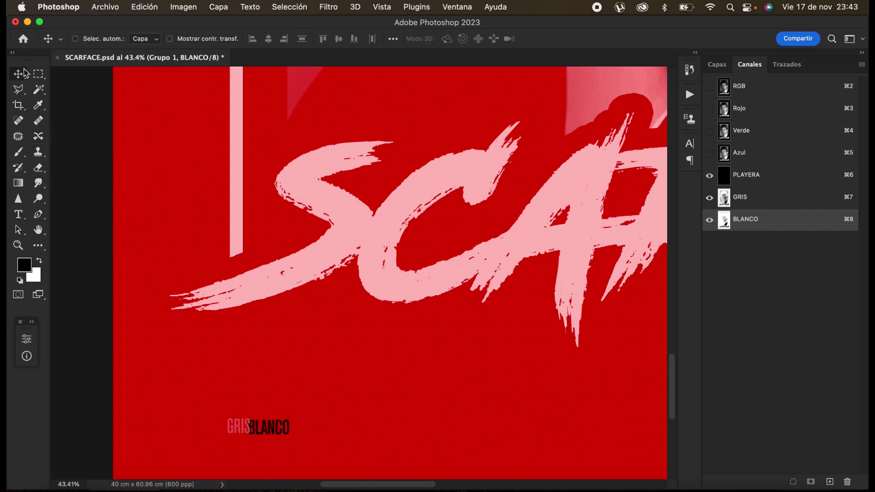
pyautogui.click(20, 72)
pyautogui.moveTo(287, 432); pyautogui.dragTo(292, 435)
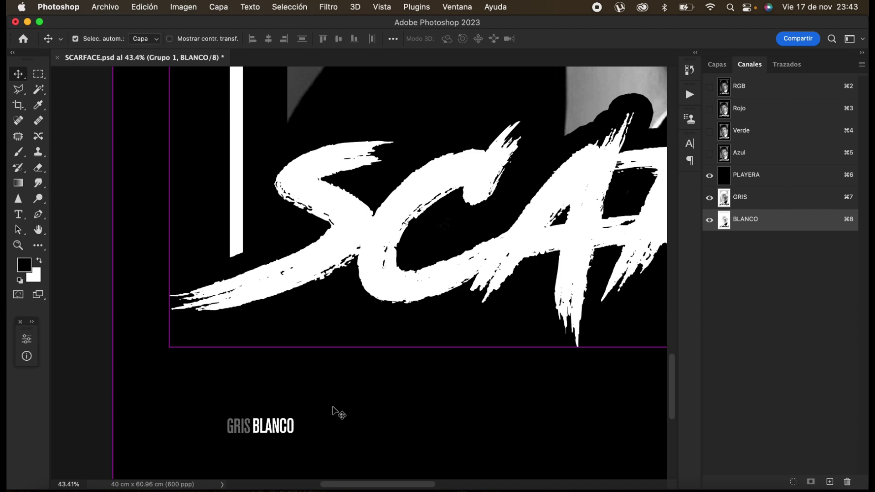
# - Compare the whole design in the RGB composite with PLAYERA, GRIS and BLANCO shown together
pyautogui.press('super+0')
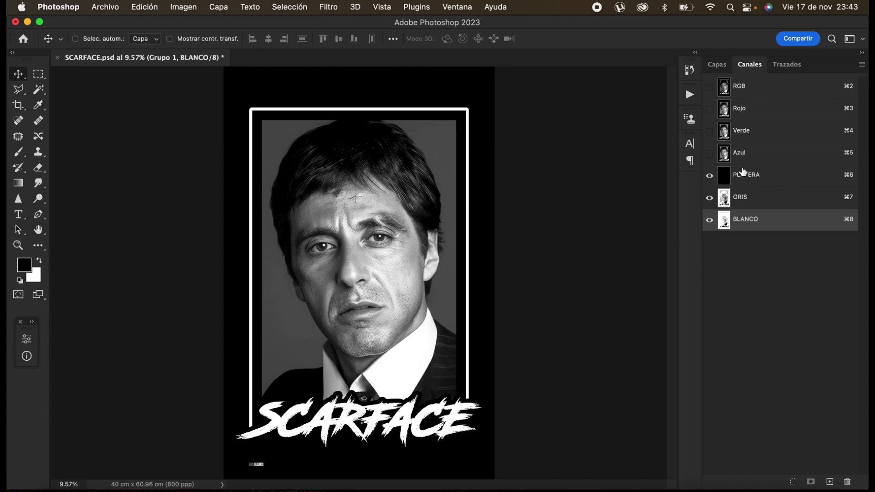
pyautogui.click(742, 87)
pyautogui.click(728, 183)
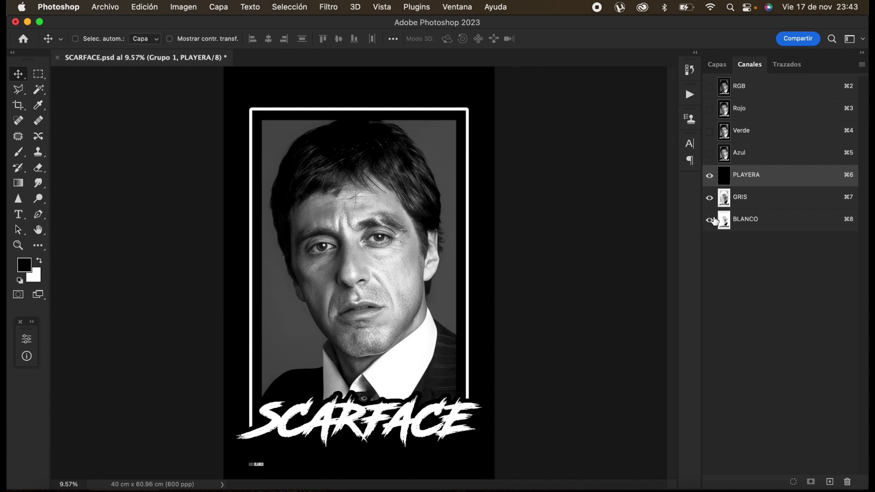
pyautogui.click(730, 205)
pyautogui.click(738, 93)
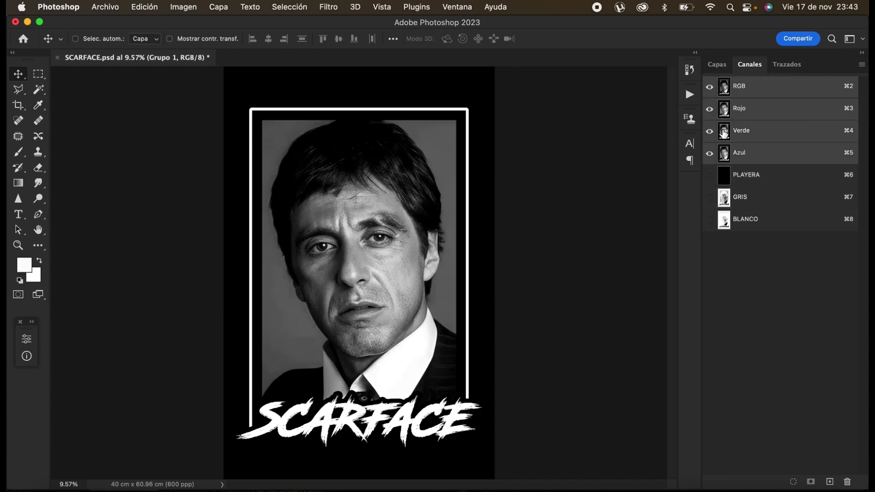
pyautogui.click(727, 180)
pyautogui.click(709, 198)
pyautogui.click(709, 220)
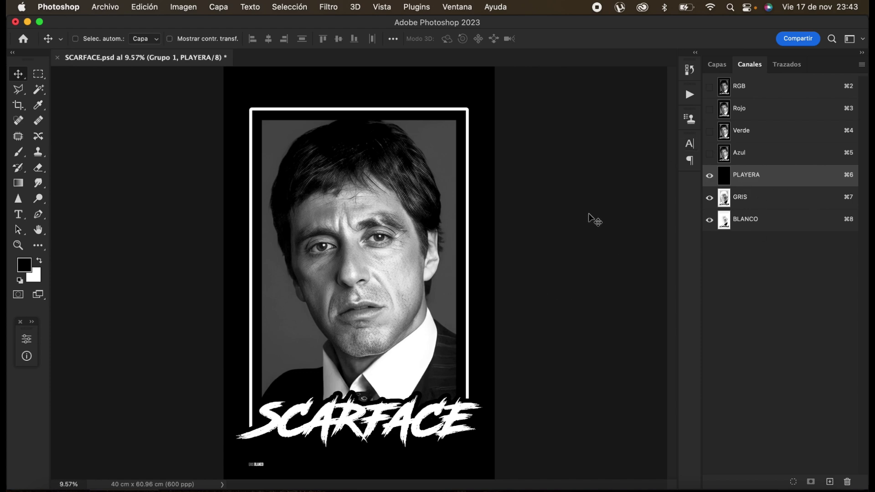
# - Save SCARFACE.psd, and in Finder open the Simulación Color folder inside MAQUINA VIRTUAL
pyautogui.press('super+s')
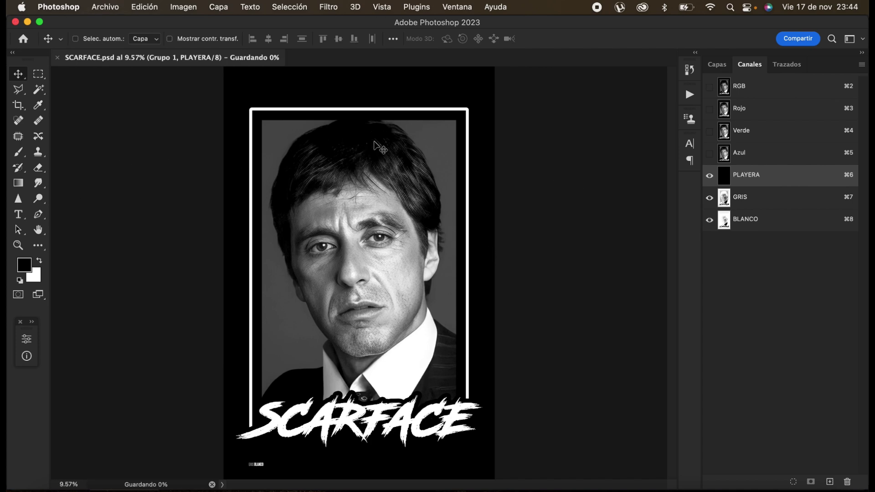
pyautogui.click(54, 486)
pyautogui.click(373, 69)
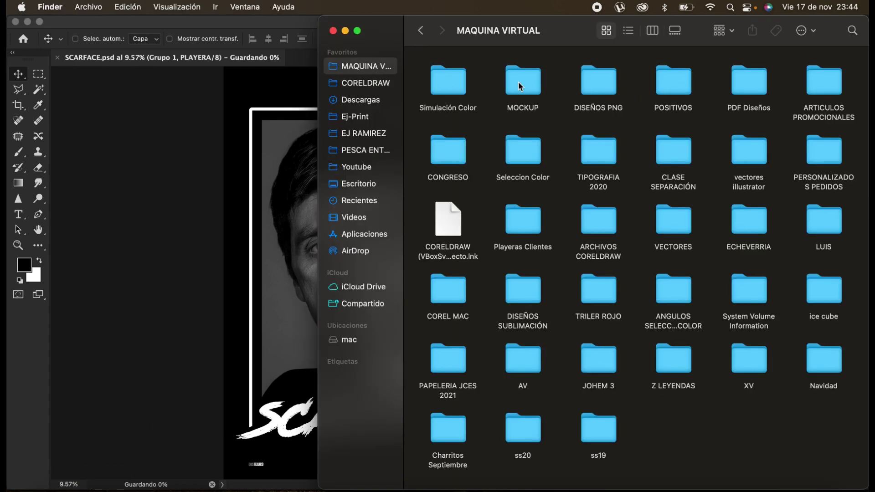
pyautogui.click(462, 83)
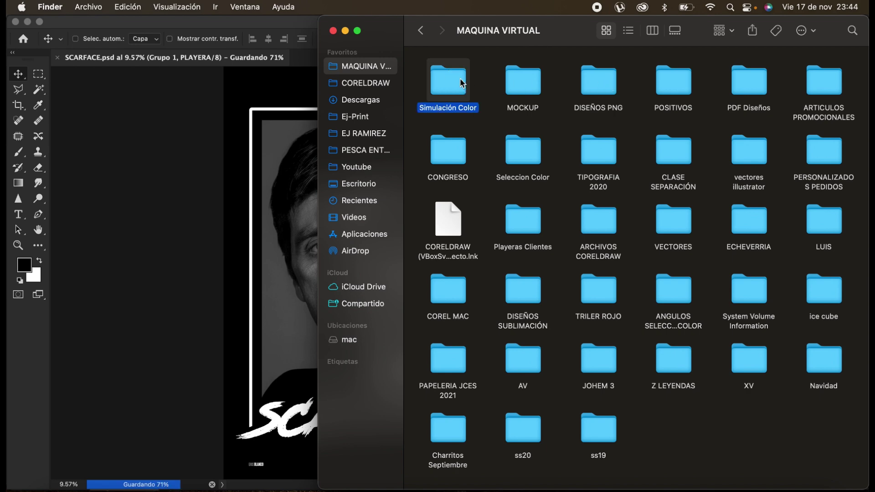
pyautogui.doubleClick(462, 83)
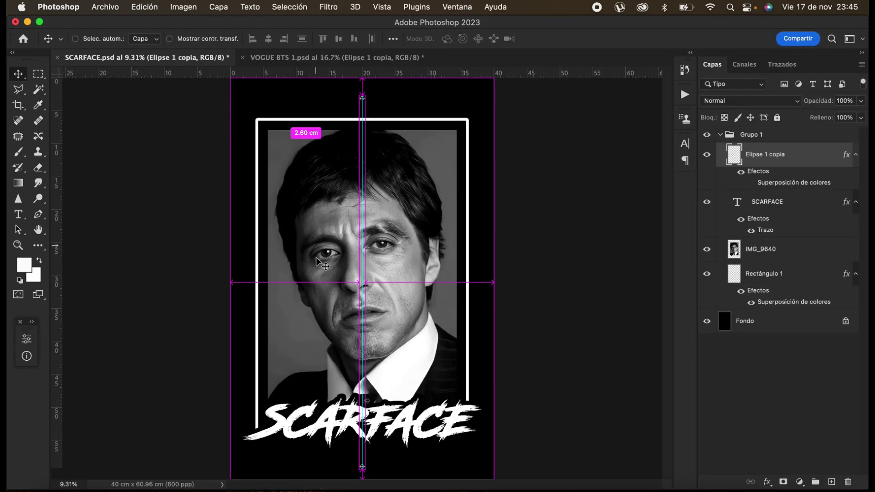
# - Load the Elipse 1 copia registration marks as a selection and make GRIS the active channel
pyautogui.moveTo(321, 263); pyautogui.dragTo(322, 264)
pyautogui.moveTo(363, 201); pyautogui.dragTo(128, 195)
pyautogui.keyDown('super'); pyautogui.click(735, 159); pyautogui.keyUp('super')
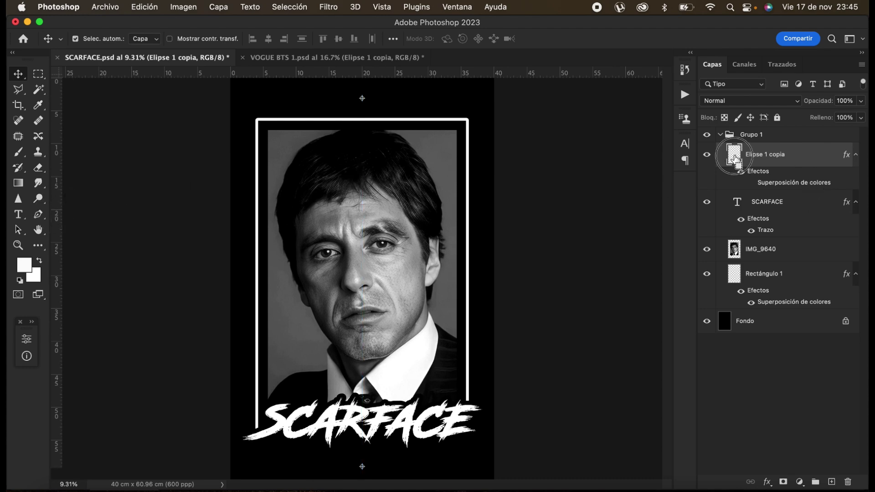
pyautogui.click(743, 65)
pyautogui.click(738, 178)
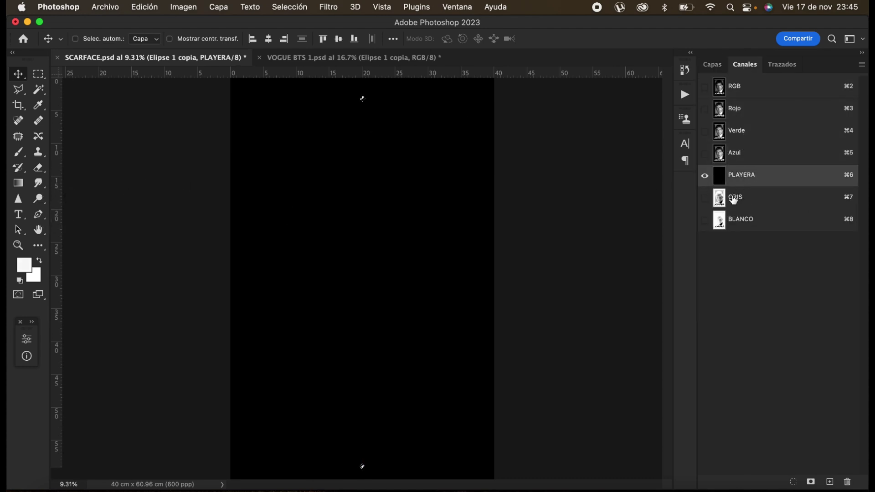
pyautogui.click(735, 198)
pyautogui.click(704, 219)
pyautogui.click(713, 182)
pyautogui.click(756, 198)
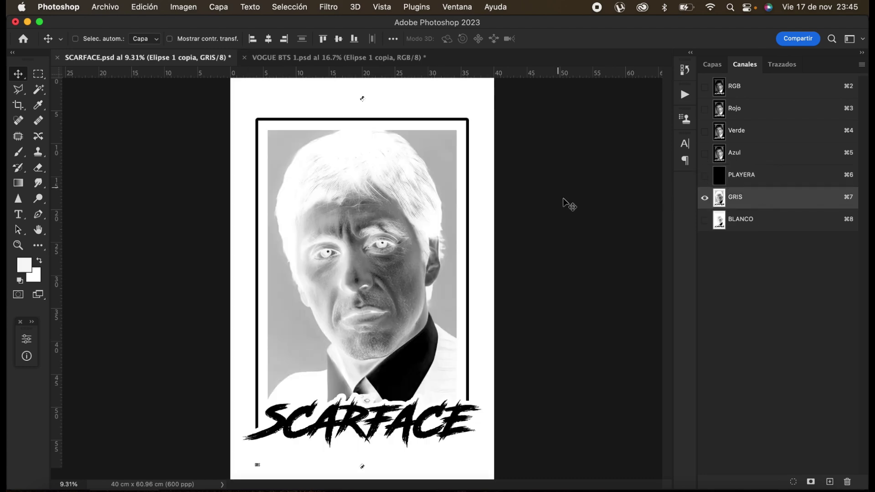
# - Fill the selected registration marks with black in the GRIS and BLANCO channels using the Paint Bucket
pyautogui.click(20, 281)
pyautogui.press('u')
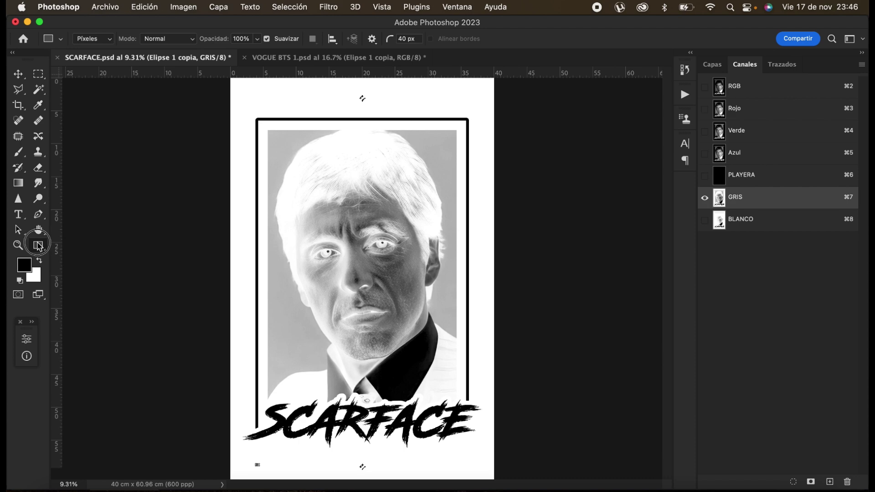
pyautogui.click(37, 245)
pyautogui.click(104, 361)
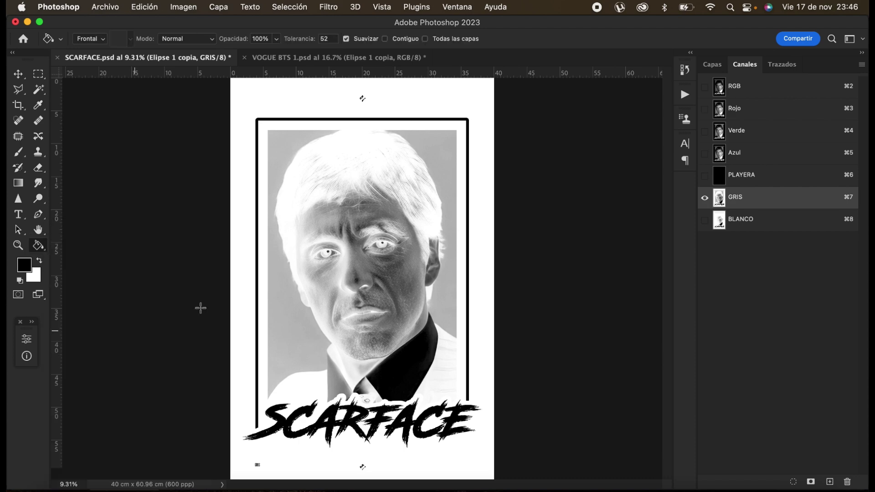
pyautogui.click(752, 219)
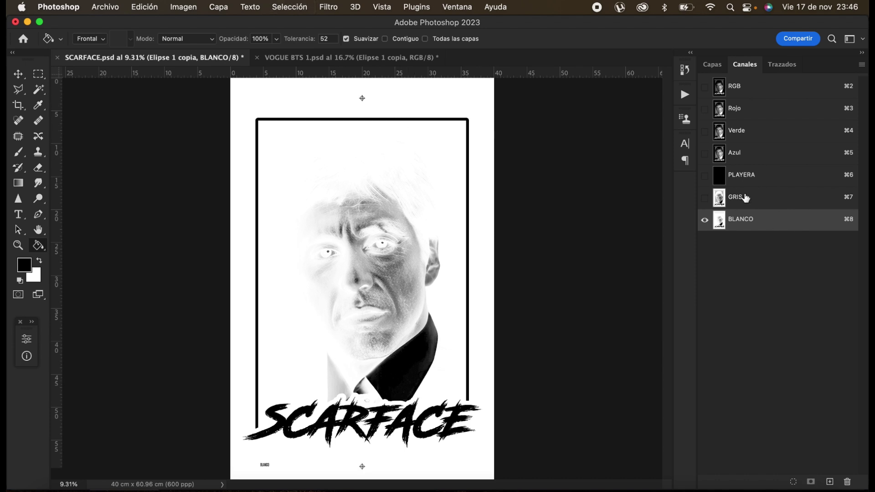
pyautogui.click(768, 200)
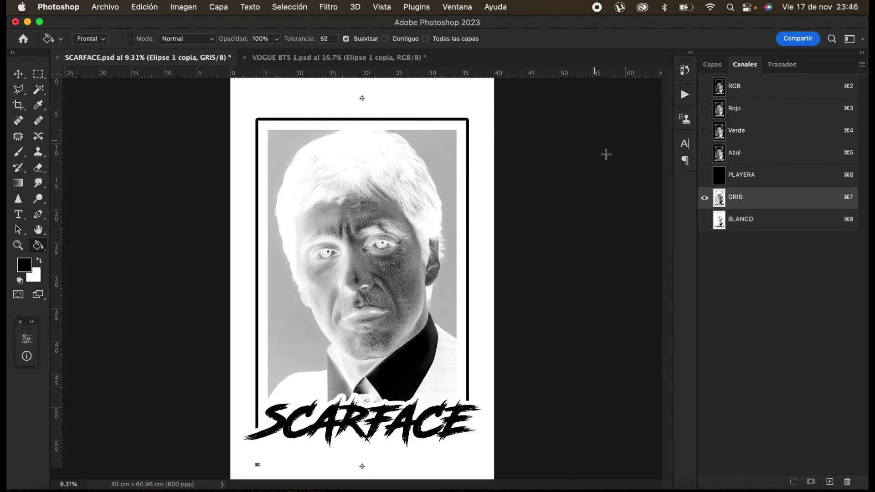
# - Show PLAYERA and BLANCO together with GRIS and inspect the registration marks and labels below the title
pyautogui.click(704, 175)
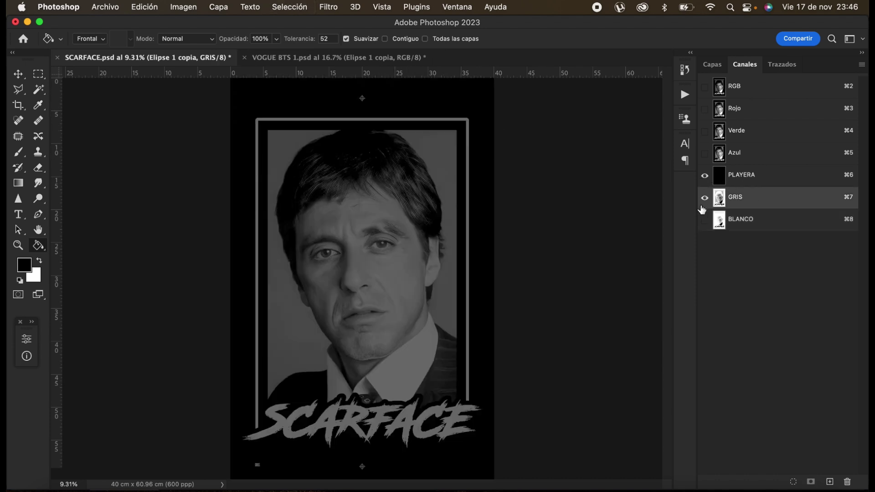
pyautogui.click(704, 220)
pyautogui.click(17, 74)
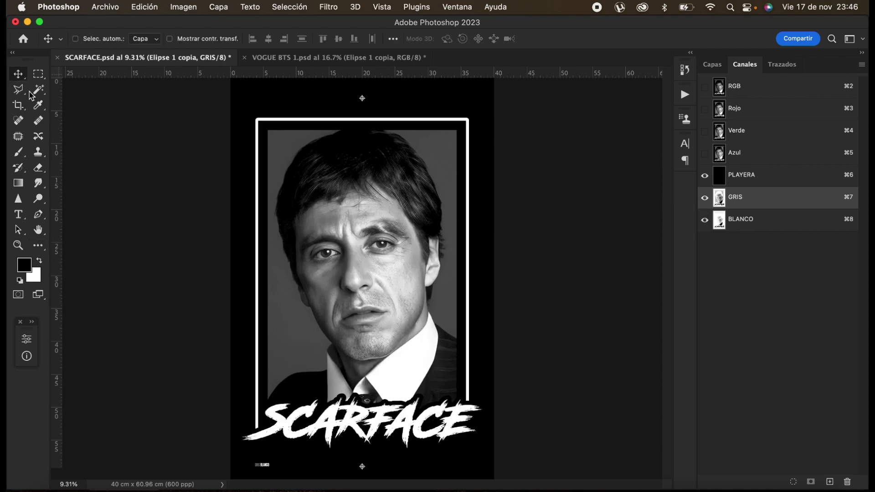
pyautogui.scroll(3, 367, 458)
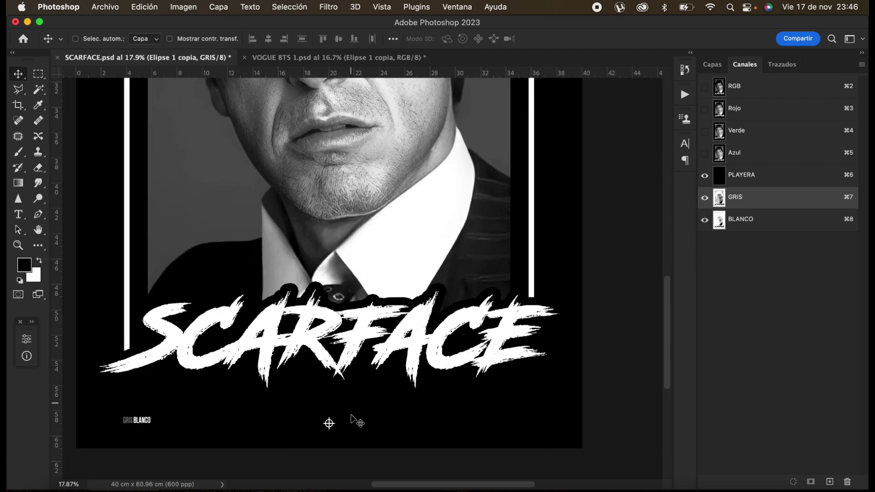
pyautogui.scroll(-3, 353, 416)
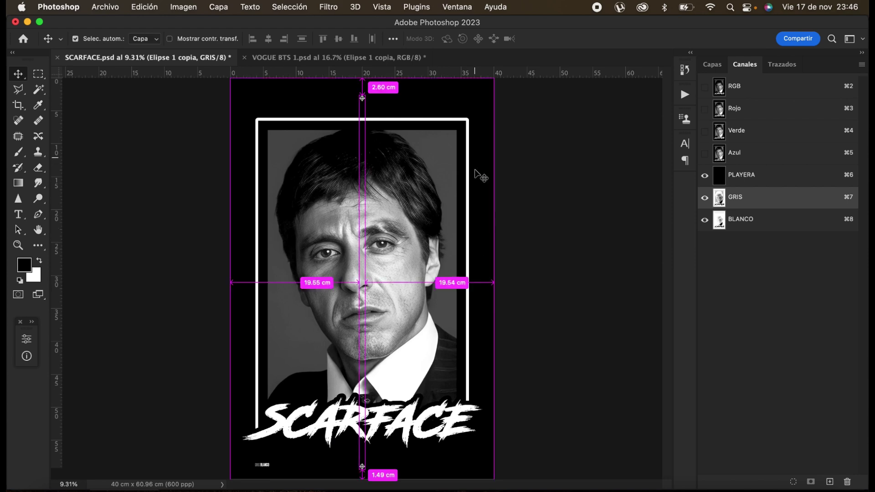
# - Save SCARFACE.psd and close VOGUE BTS 1.psd without saving its changes
pyautogui.press('super+s')
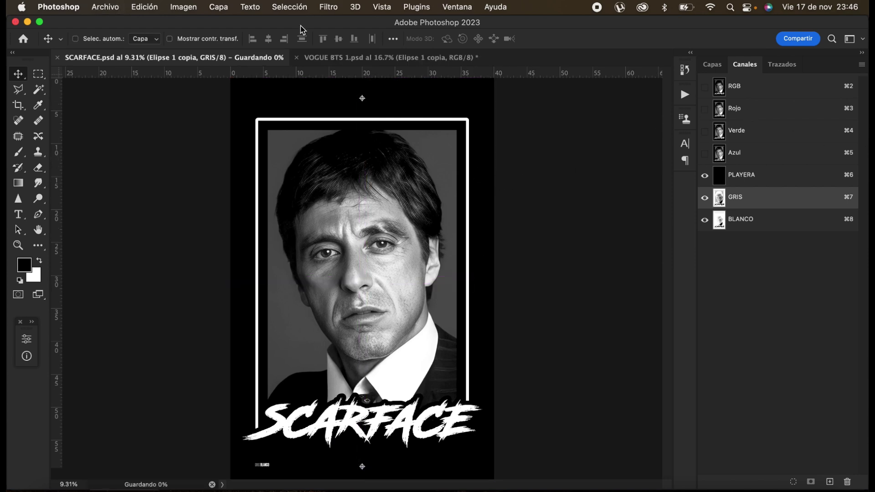
pyautogui.click(296, 57)
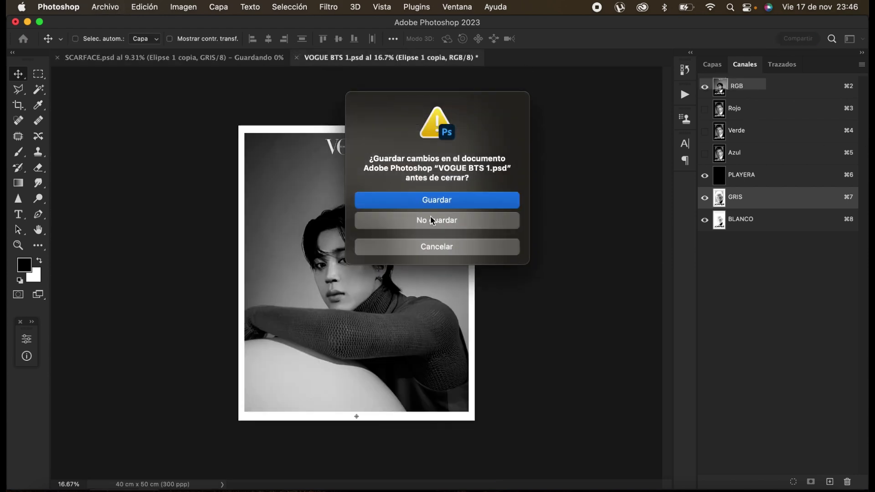
pyautogui.click(432, 221)
# - Delete the RGB composite with its Rojo, Verde and Azul channels from SCARFACE.psd
pyautogui.click(760, 96)
pyautogui.click(847, 482)
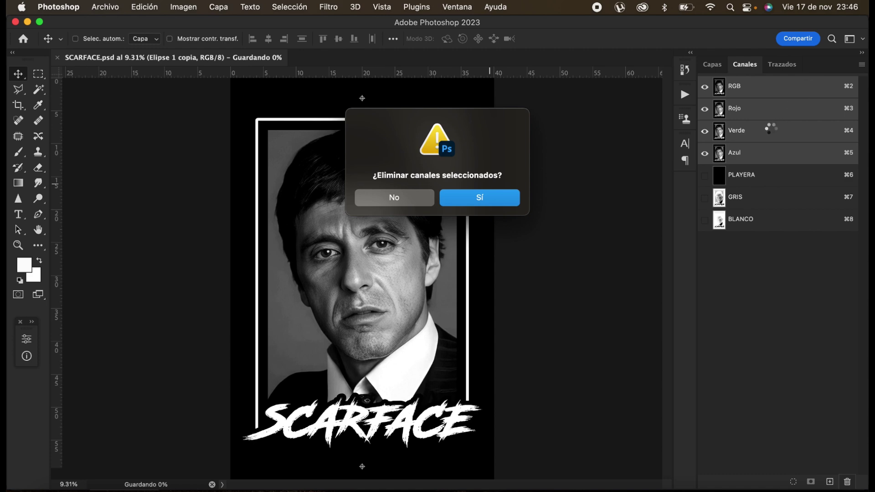
pyautogui.press('Return')
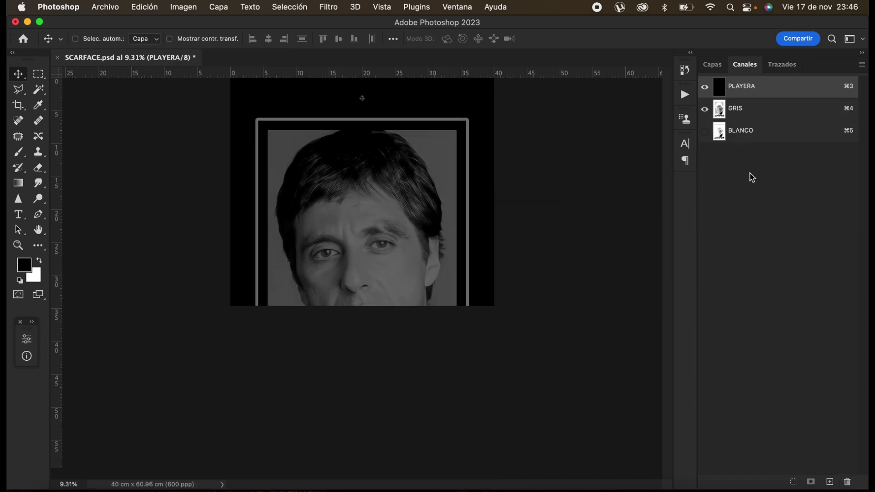
# - Delete the PLAYERA channel and split the remaining GRIS and BLANCO channels into separate documents
pyautogui.click(704, 133)
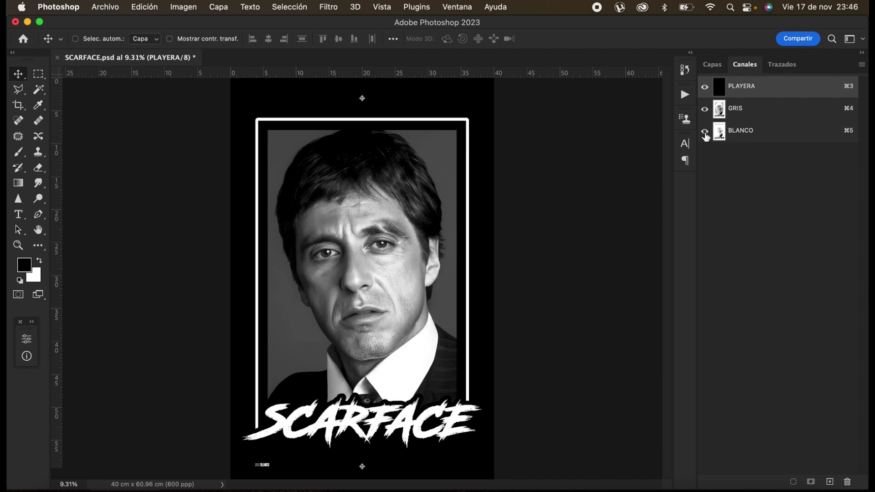
pyautogui.click(849, 482)
pyautogui.click(471, 199)
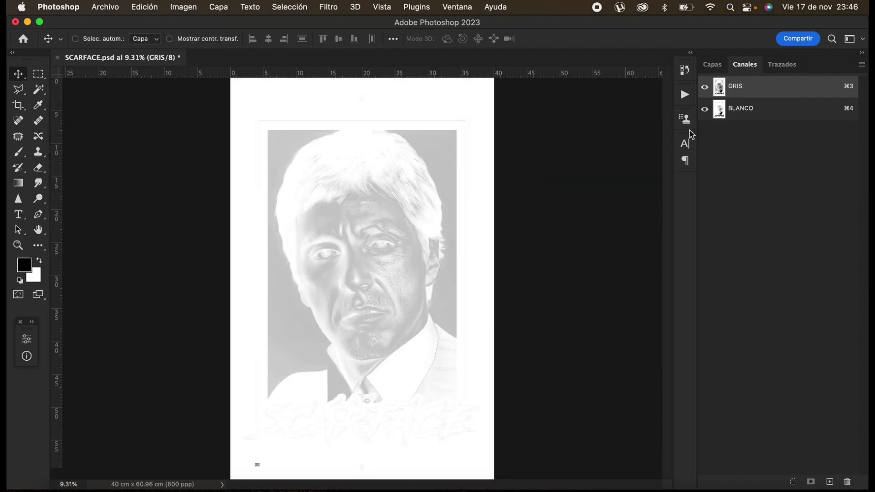
pyautogui.click(861, 66)
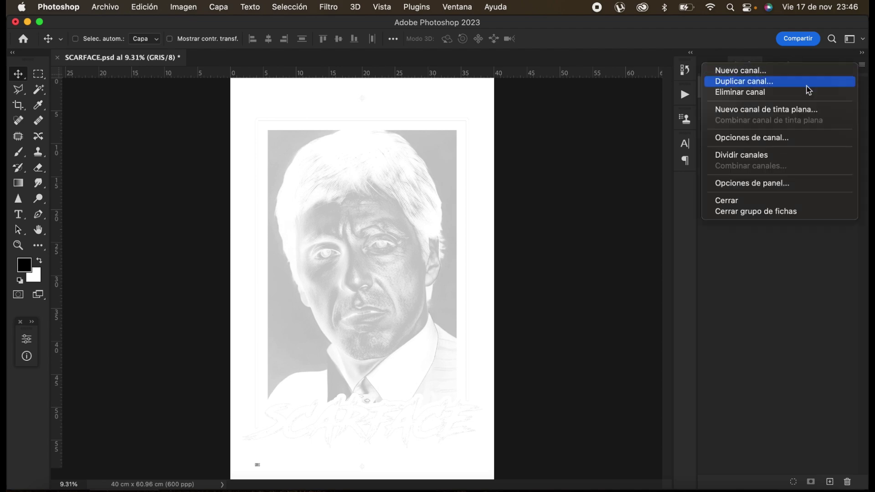
pyautogui.click(775, 156)
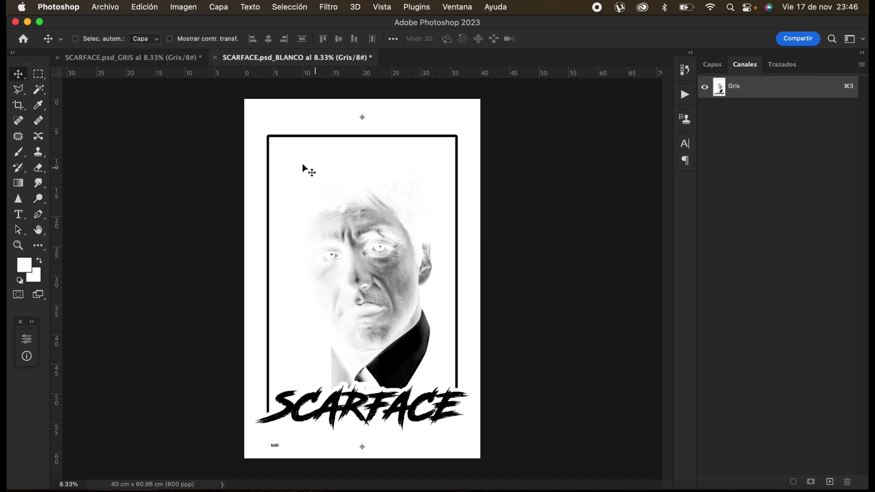
# - Start converting the SCARFACE.psd_GRIS document to Bitmap mode with 600 pixels/inch output and the halftone screen method
pyautogui.click(144, 59)
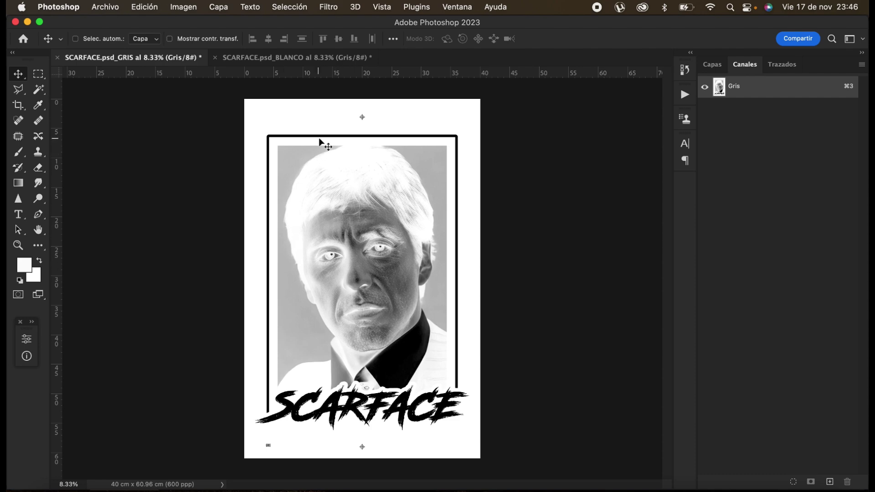
pyautogui.click(177, 8)
pyautogui.moveTo(185, 23)
pyautogui.click(365, 23)
pyautogui.moveTo(336, 237); pyautogui.dragTo(296, 237)
pyautogui.write('600')
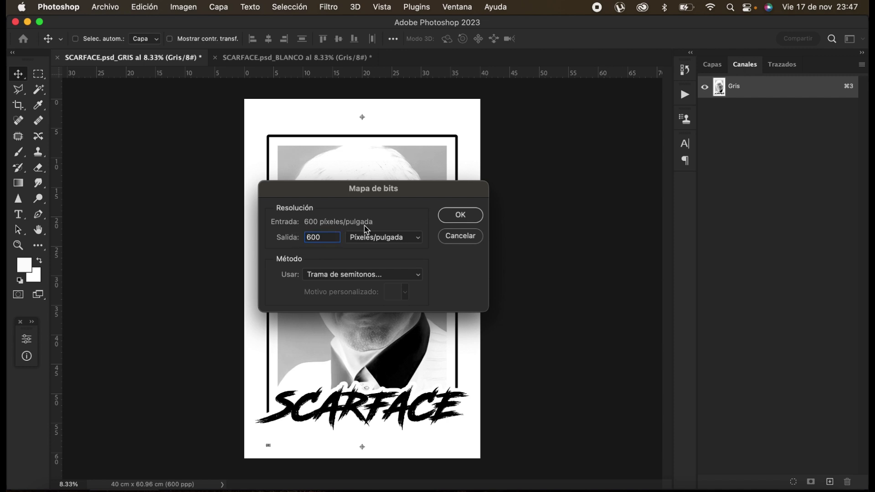
pyautogui.click(472, 219)
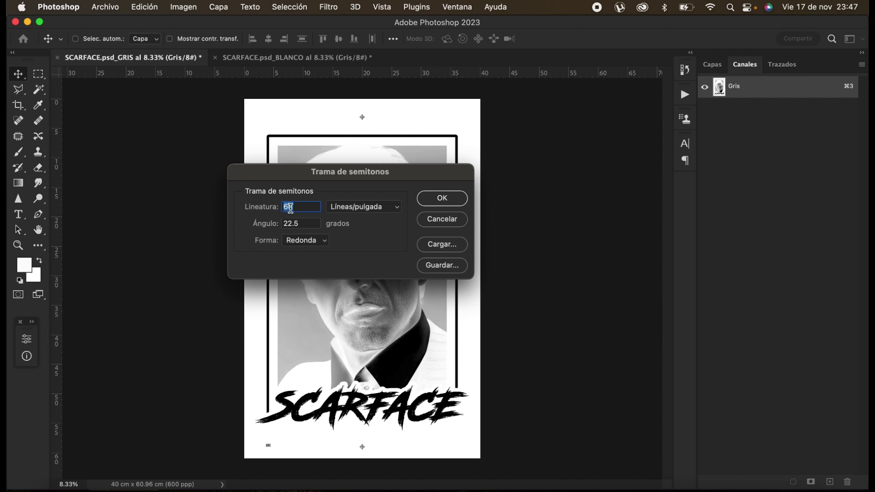
# - Apply a halftone screen of 45 lines/inch at 22.5 degrees with round (Redonda) dots to the GRIS document
pyautogui.write('45')
pyautogui.click(300, 223)
pyautogui.click(316, 241)
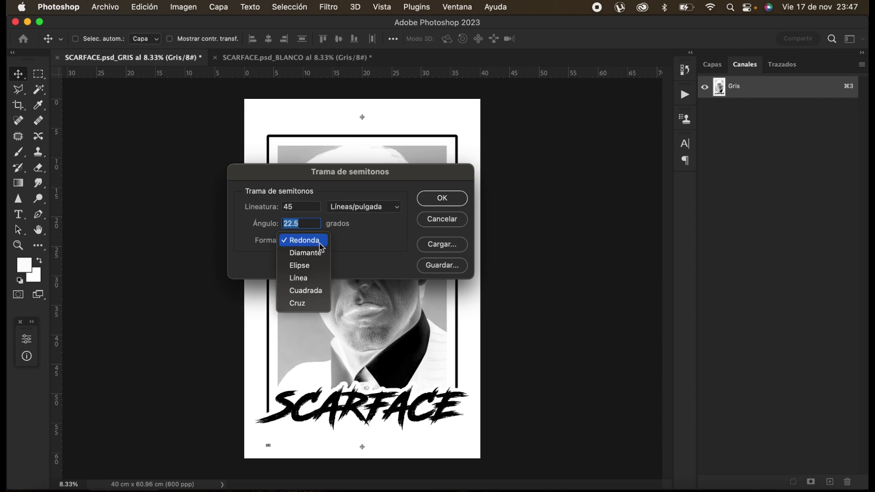
pyautogui.click(314, 240)
pyautogui.click(452, 197)
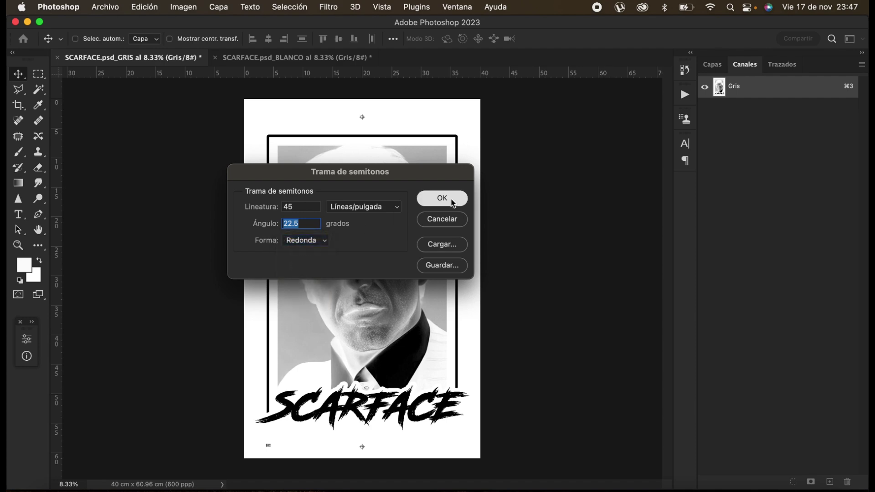
pyautogui.click(420, 203)
pyautogui.scroll(10, 303, 225)
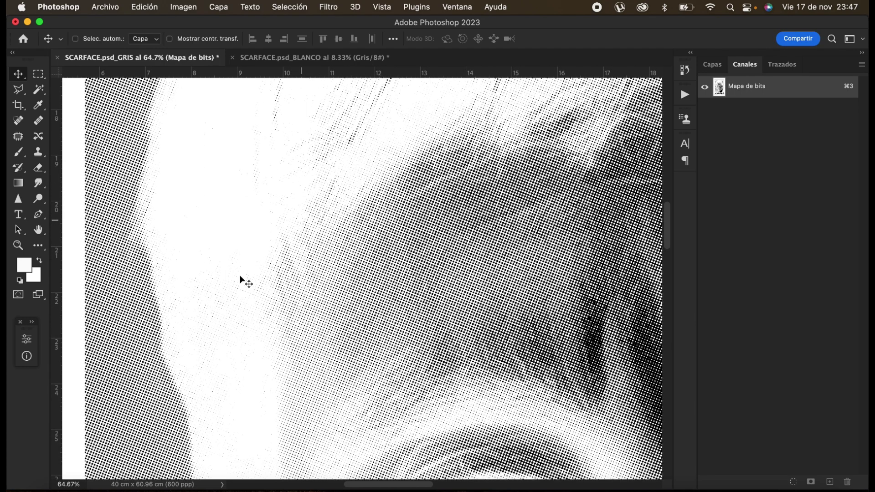
pyautogui.scroll(-10, 355, 245)
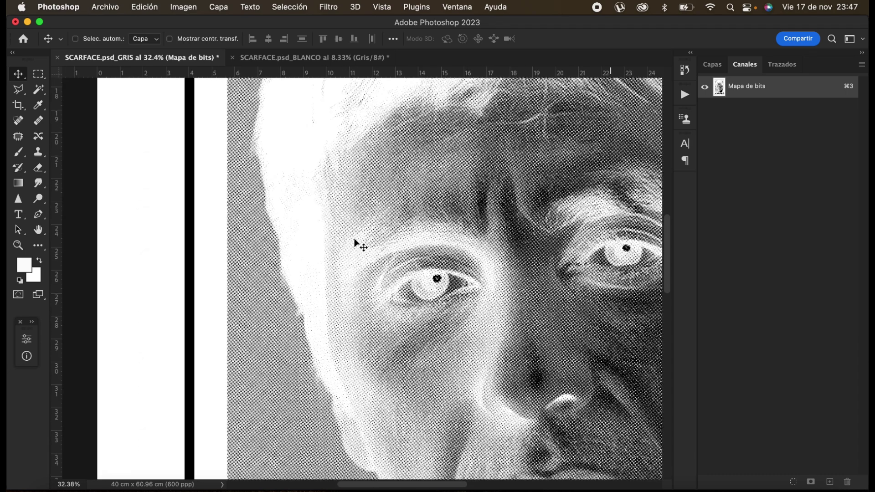
pyautogui.scroll(10, 408, 228)
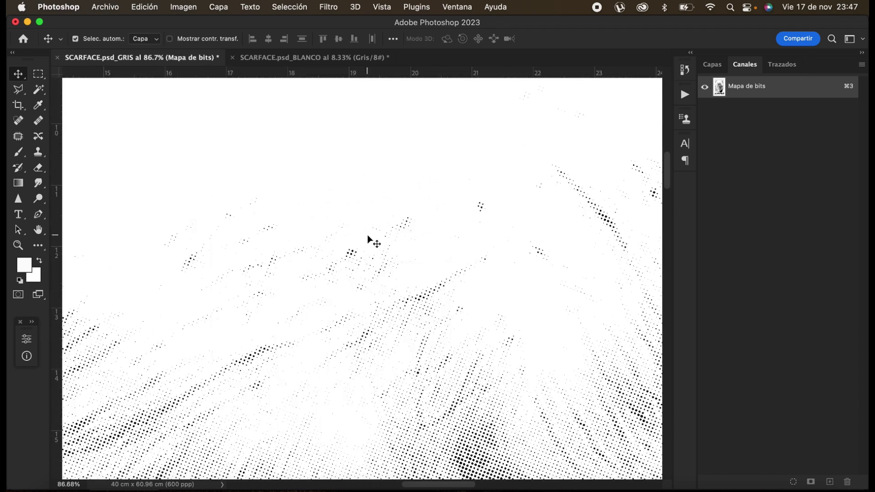
pyautogui.scroll(-10, 367, 237)
# - Invert the SCARFACE.psd_BLANCO document and convert it to a bitmap with a round halftone screen, 45 lines/inch at 22.5 degrees
pyautogui.click(288, 59)
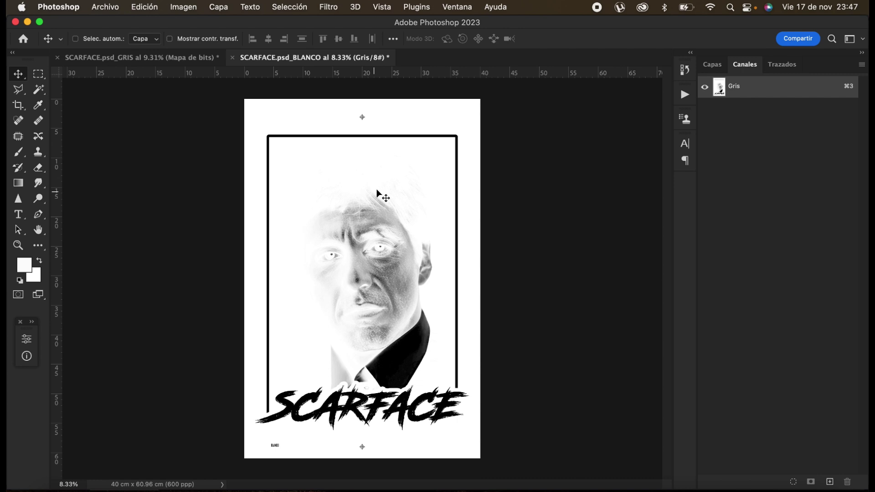
pyautogui.press('super+i')
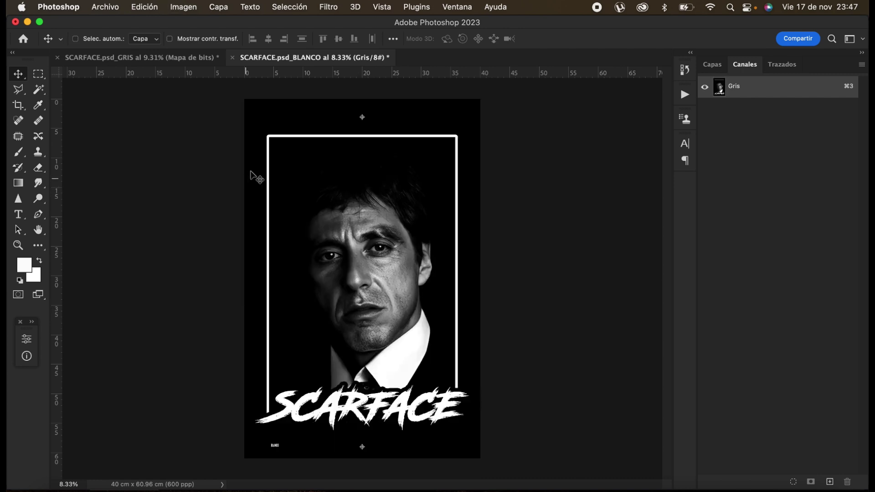
pyautogui.click(185, 7)
pyautogui.moveTo(314, 23)
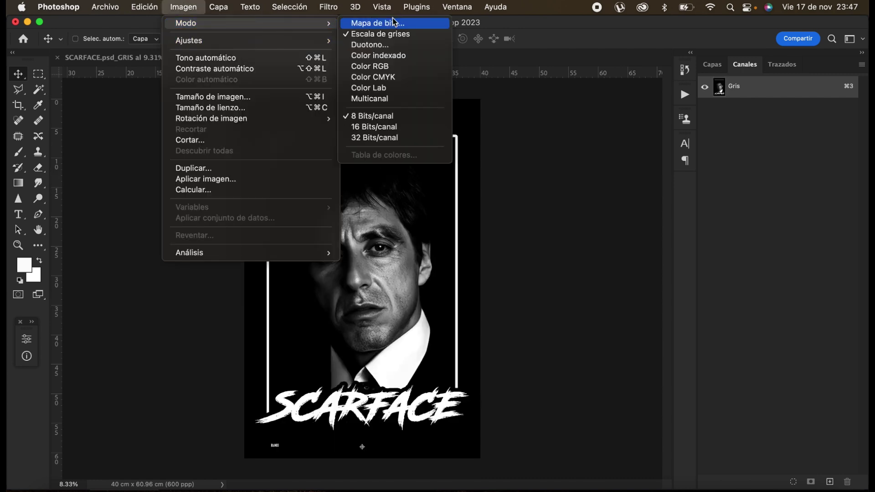
pyautogui.click(395, 24)
pyautogui.click(470, 210)
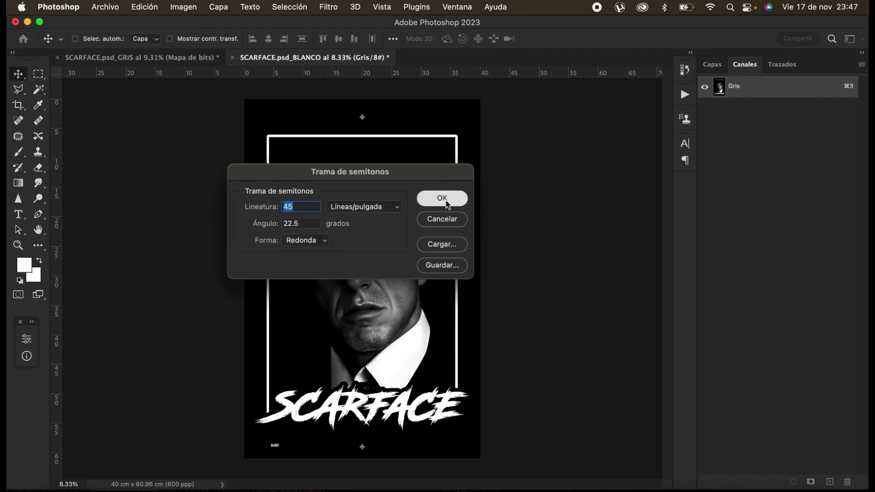
pyautogui.click(432, 201)
# - Examine the halftone dots on the face in the BLANCO bitmap at close range and as a whole
pyautogui.scroll(10, 392, 266)
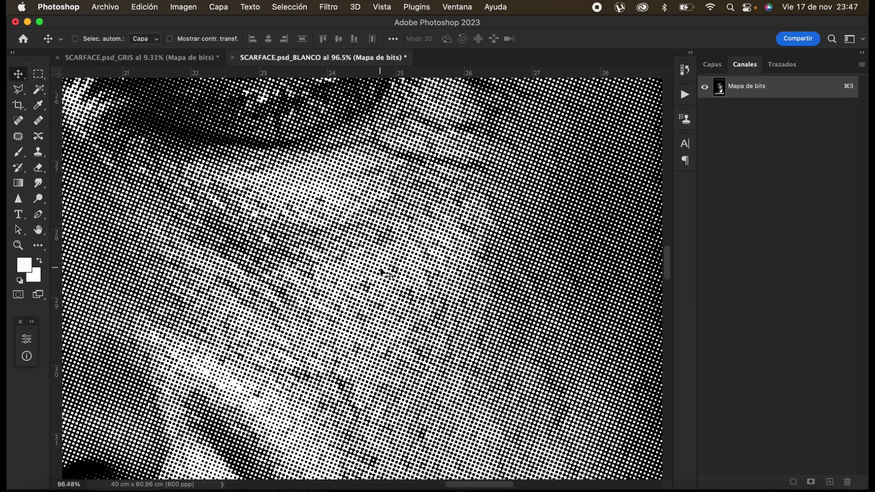
pyautogui.scroll(-10, 382, 274)
pyautogui.scroll(3, 411, 284)
pyautogui.scroll(5, 411, 283)
pyautogui.scroll(2, 373, 268)
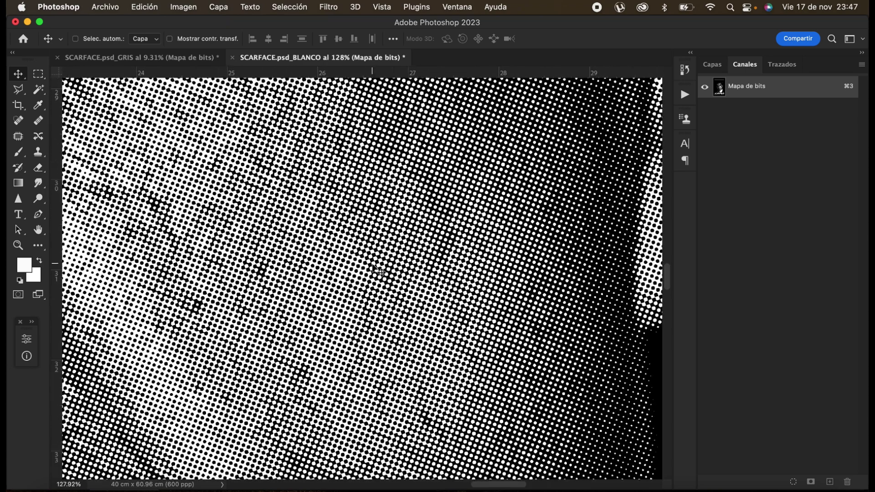
pyautogui.scroll(-4, 410, 294)
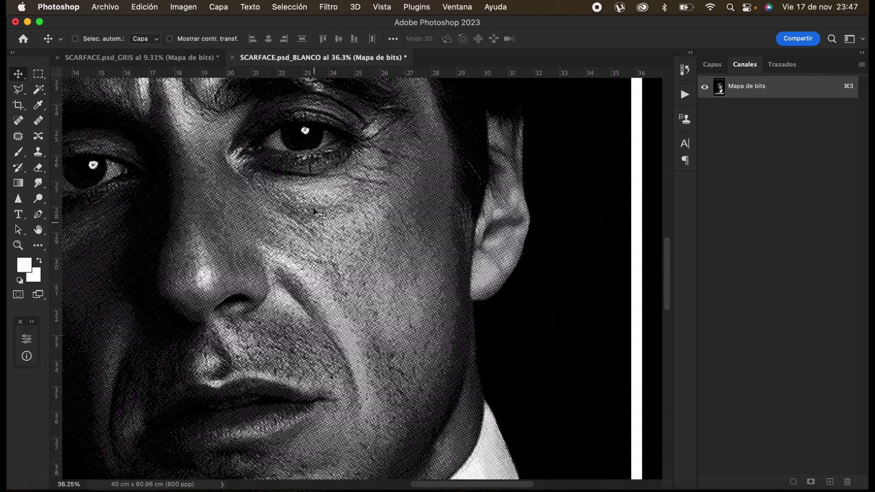
pyautogui.scroll(2, 338, 237)
pyautogui.scroll(4, 390, 268)
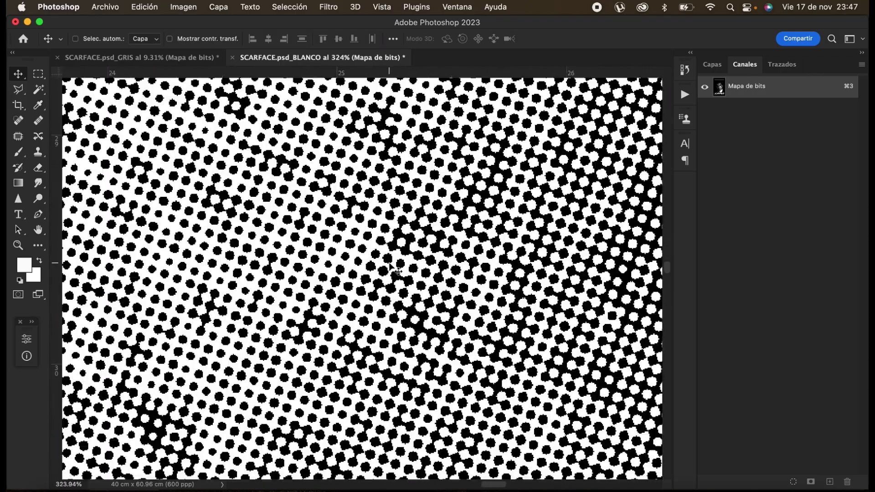
pyautogui.scroll(-2, 349, 230)
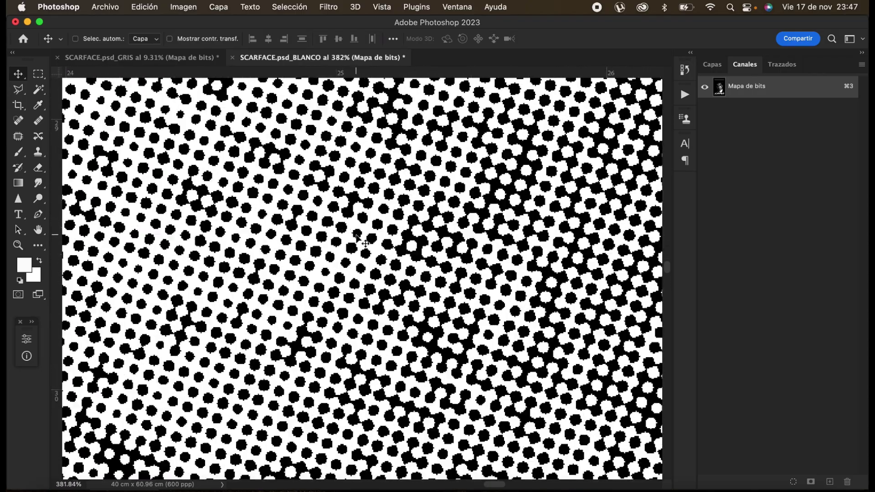
pyautogui.scroll(-4, 414, 262)
pyautogui.scroll(-4, 422, 261)
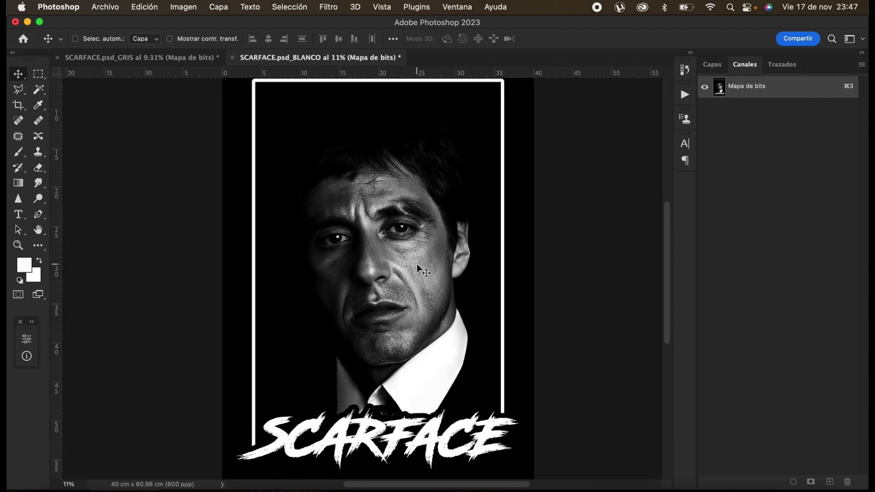
# - Invert the BLANCO bitmap back to black artwork on white and check its halftone dots on the face
pyautogui.press('super+i')
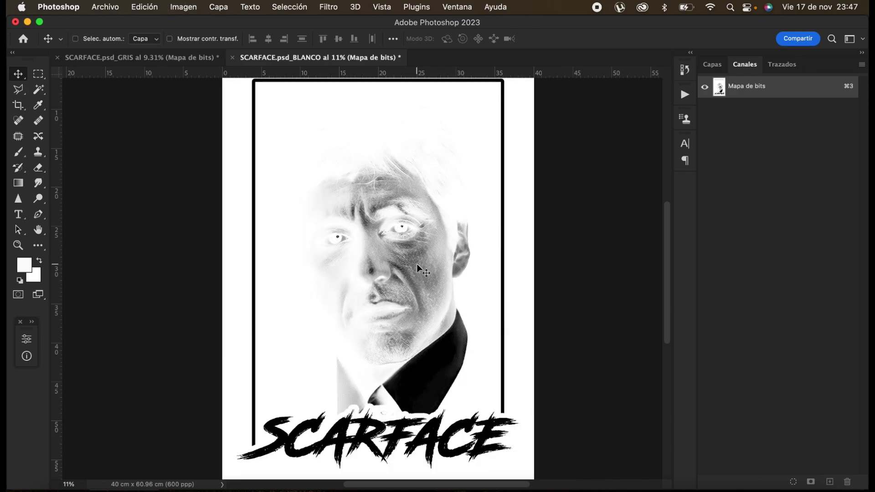
pyautogui.scroll(2, 365, 260)
pyautogui.scroll(8, 365, 260)
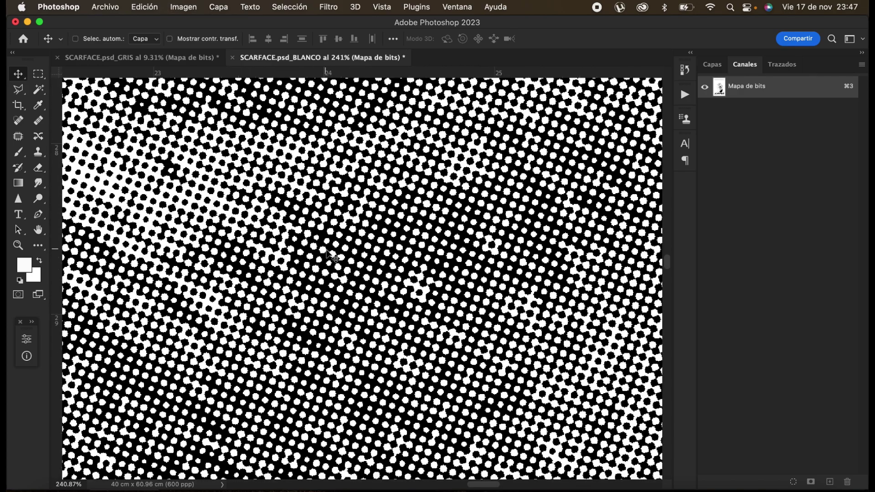
pyautogui.scroll(1, 337, 257)
pyautogui.scroll(1, 337, 257)
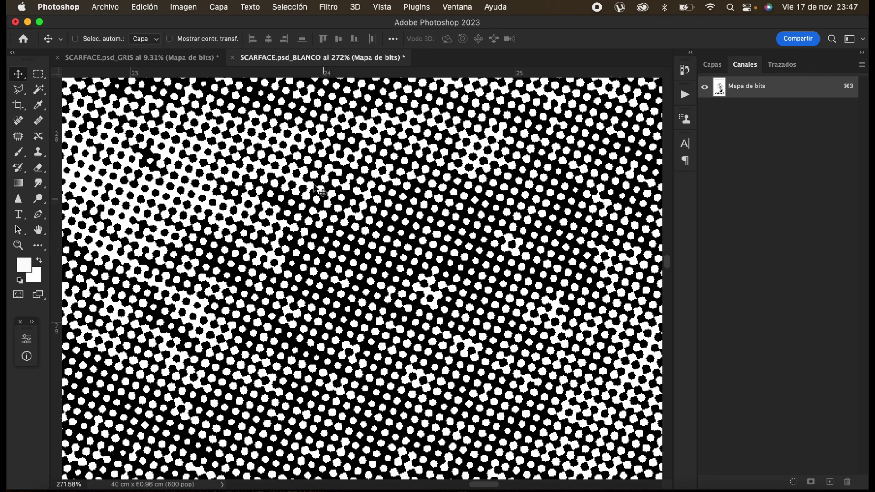
# - Compare the halftone dot shapes of the GRIS and BLANCO bitmaps at close range
pyautogui.click(166, 59)
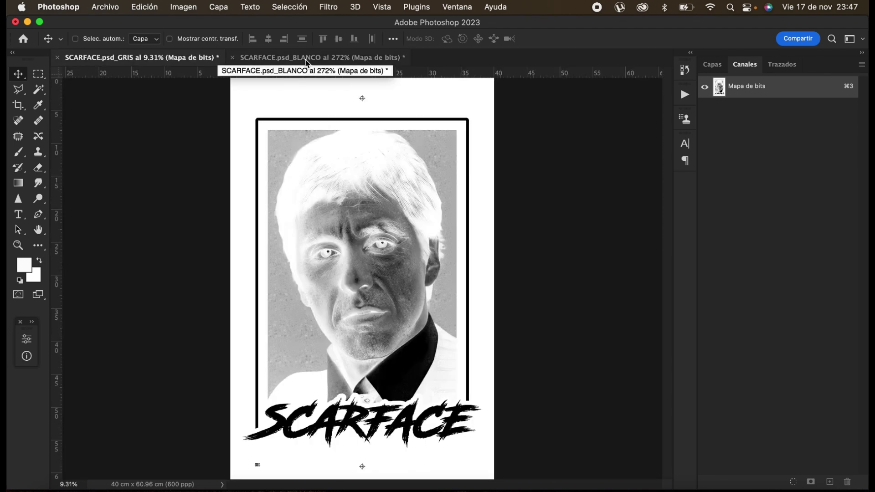
pyautogui.scroll(10, 387, 256)
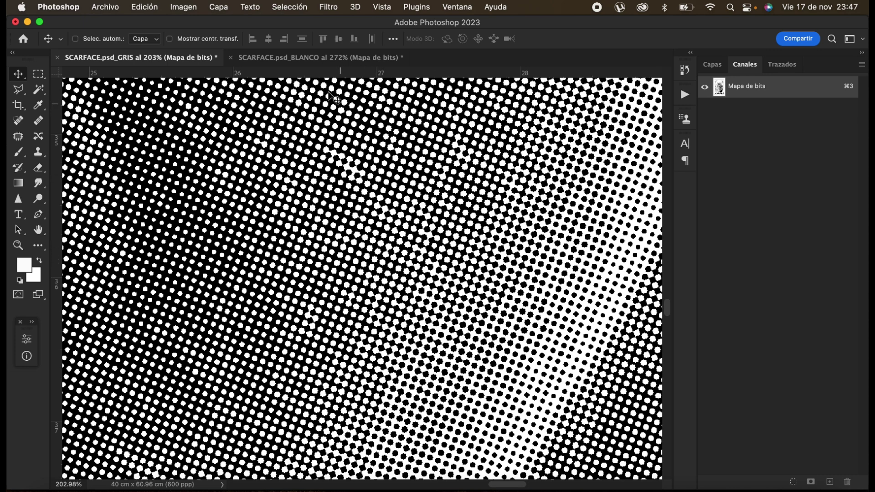
pyautogui.click(301, 58)
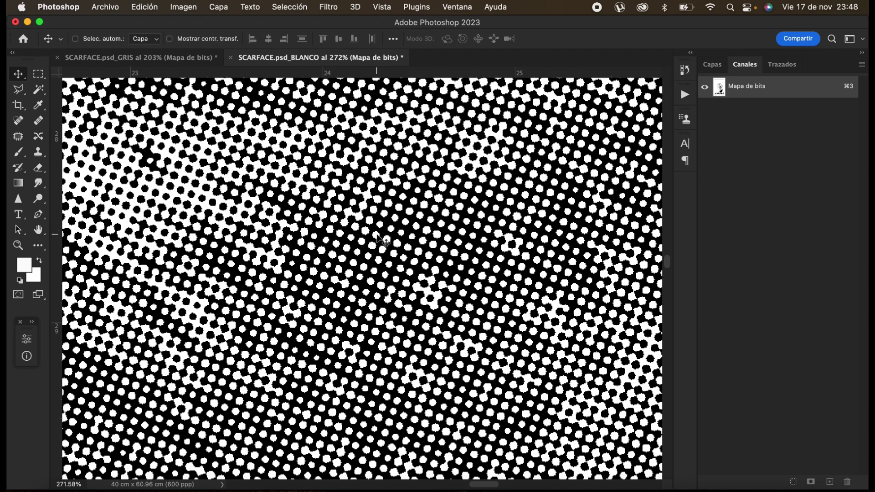
pyautogui.scroll(10, 382, 236)
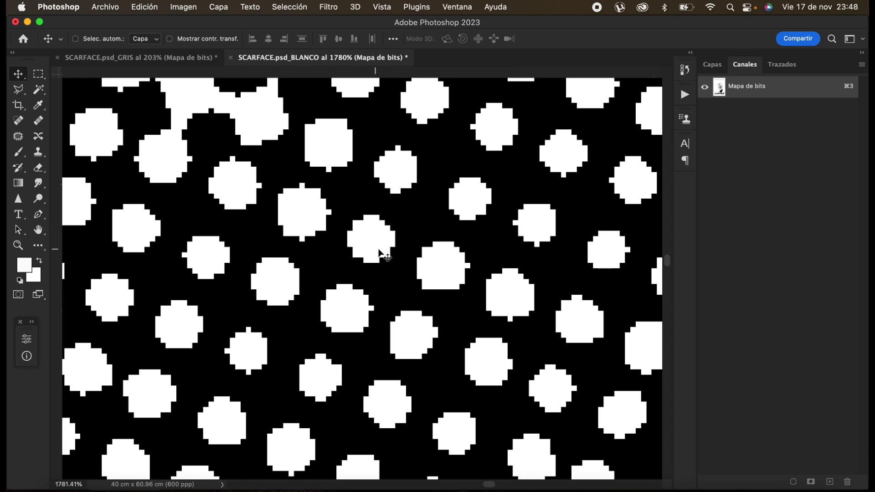
pyautogui.scroll(-15, 370, 241)
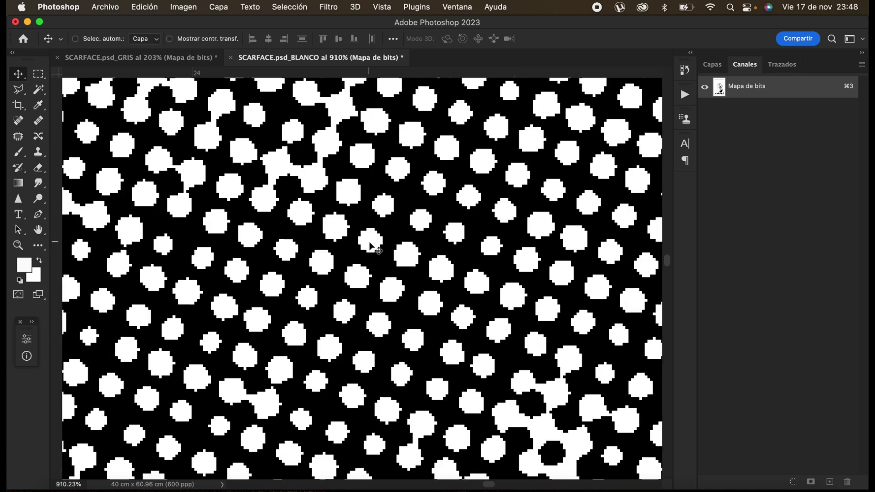
pyautogui.scroll(15, 370, 246)
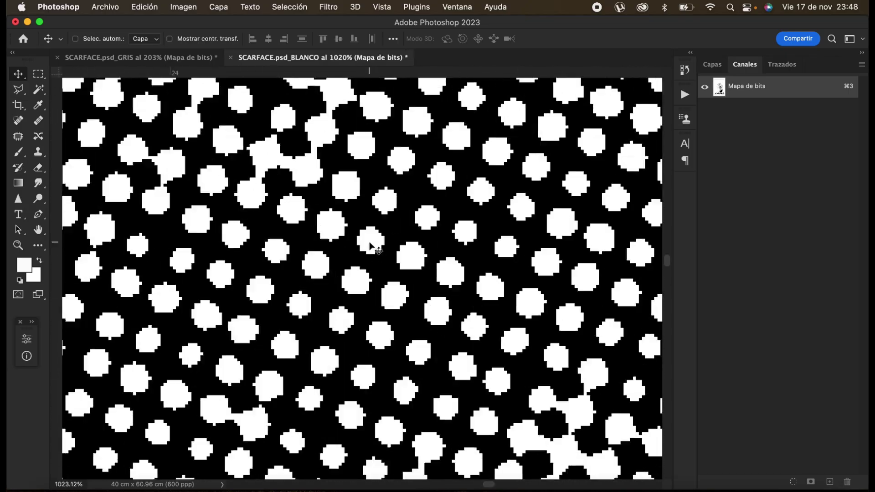
pyautogui.scroll(-3, 370, 242)
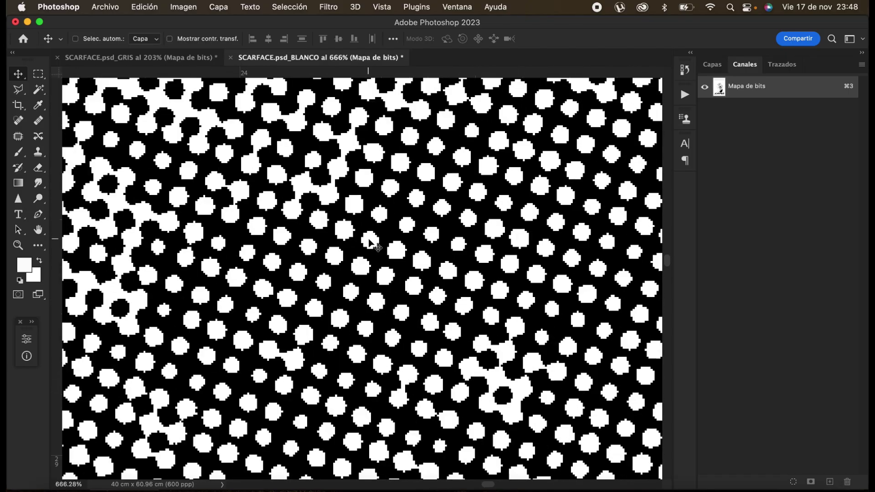
pyautogui.click(160, 59)
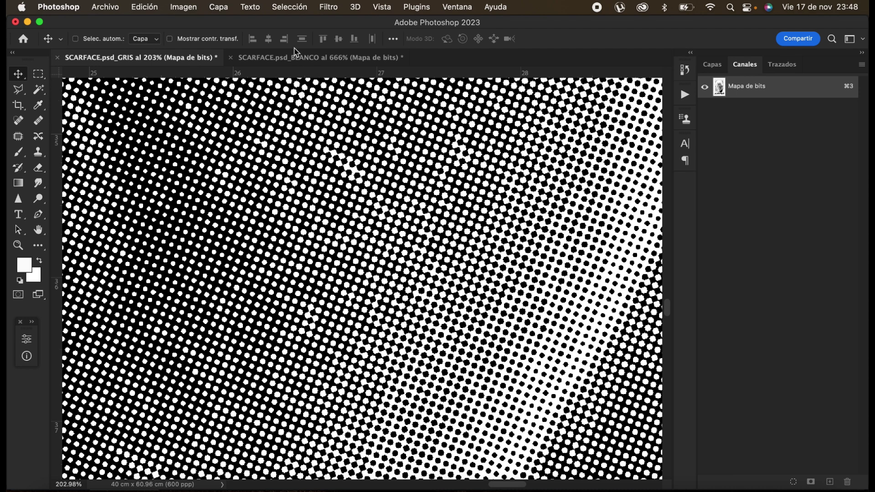
# - Start saving the SCARFACE.psd_BLANCO bitmap and create a SCARFACE folder inside POSITIVOS in MAQUINA VIRTUAL as its destination
pyautogui.click(297, 58)
pyautogui.scroll(-10, 341, 277)
pyautogui.press('cmd+0')
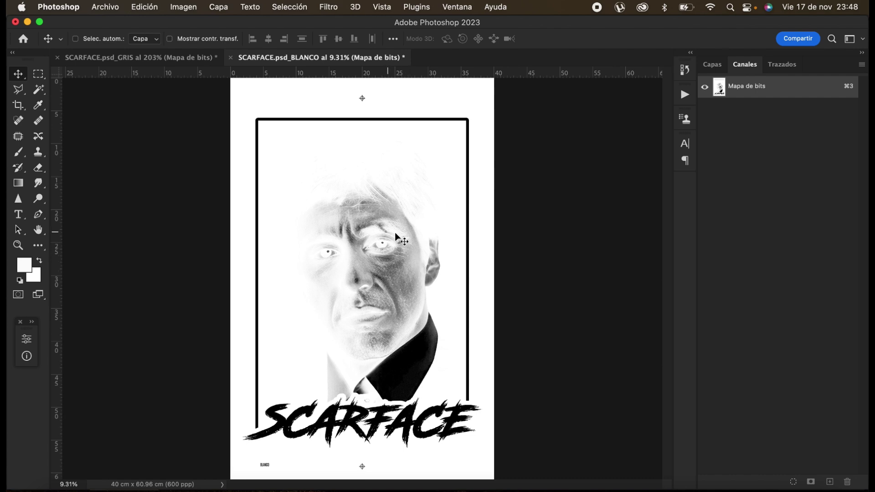
pyautogui.press('super+s')
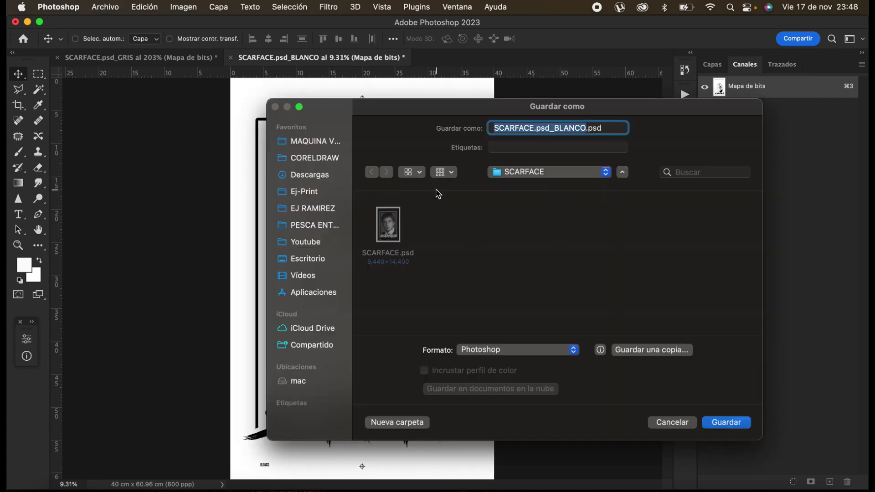
pyautogui.click(333, 142)
pyautogui.doubleClick(630, 225)
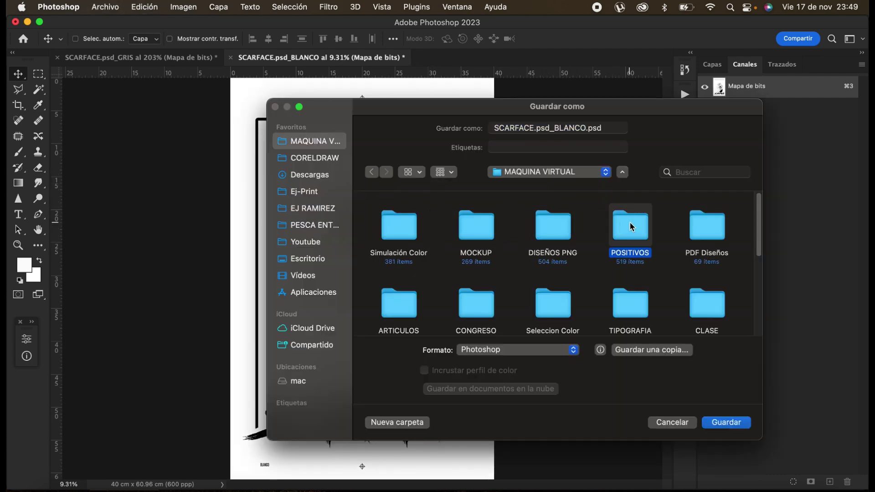
pyautogui.click(401, 422)
pyautogui.write('SCARFACE.psd_BLANCO')
pyautogui.moveTo(473, 272); pyautogui.dragTo(618, 272)
pyautogui.press('BackSpace')
pyautogui.press('Return')
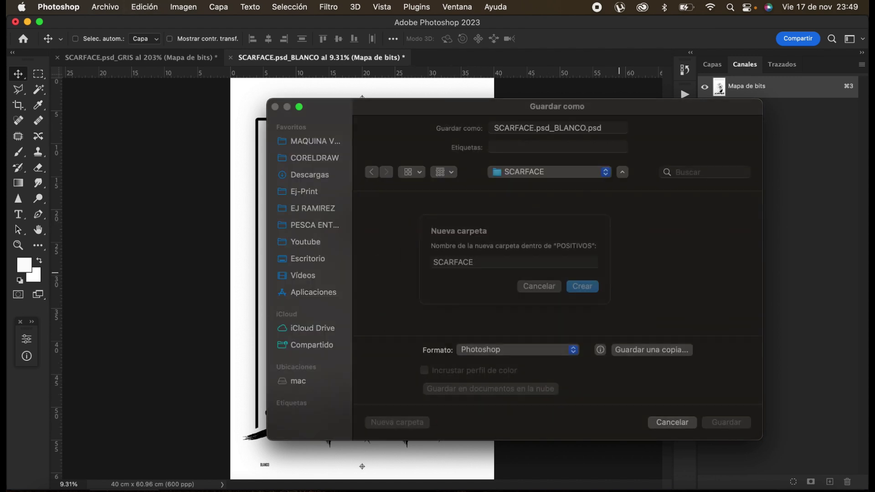
# - Save the BLANCO bitmap as a PNG with the large file size option, and close the document
pyautogui.click(574, 349)
pyautogui.scroll(-1, 494, 468)
pyautogui.click(502, 452)
pyautogui.click(727, 423)
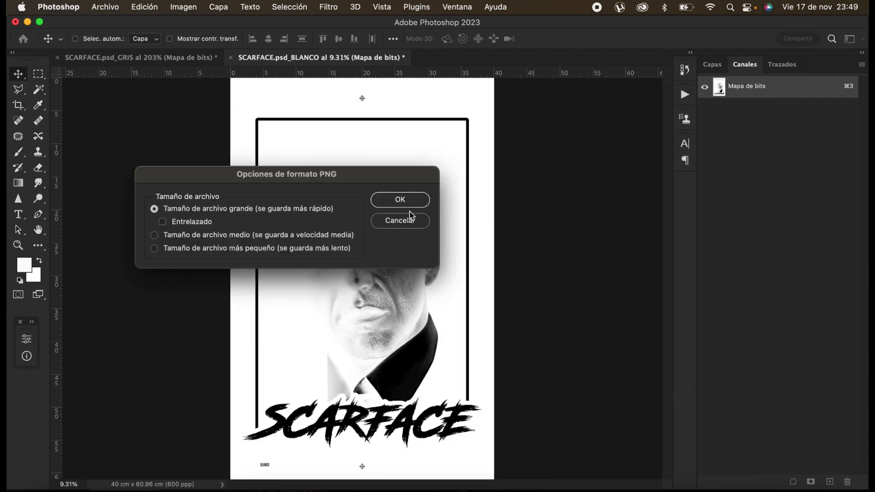
pyautogui.click(426, 199)
pyautogui.click(230, 57)
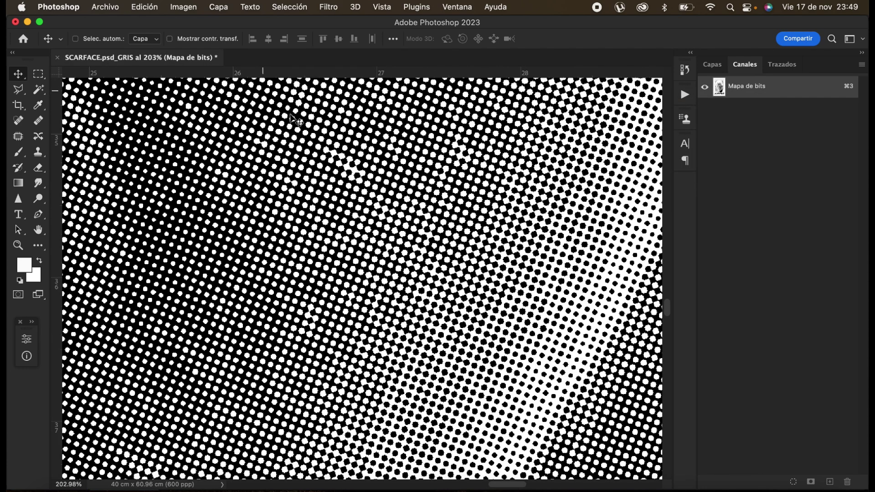
# - Save the GRIS bitmap as SCARFACE.psd_GRIS.png in the SCARFACE folder and close the document
pyautogui.press('super+0')
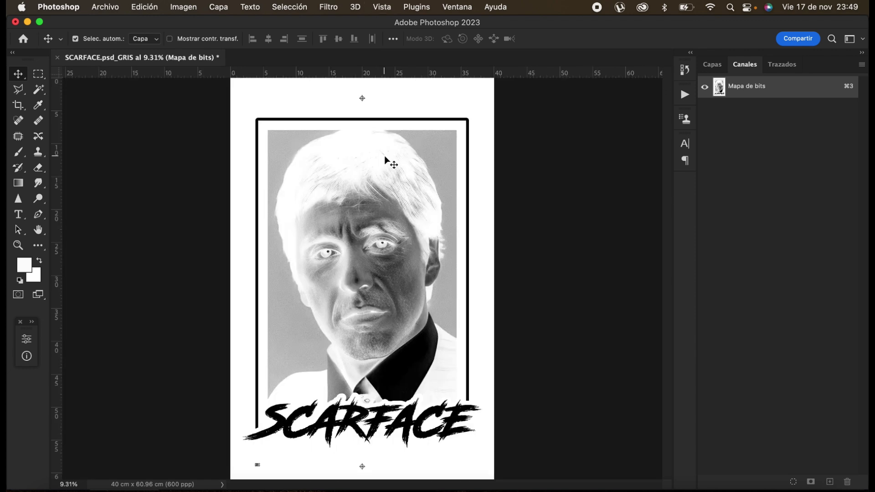
pyautogui.press('super+shift+s')
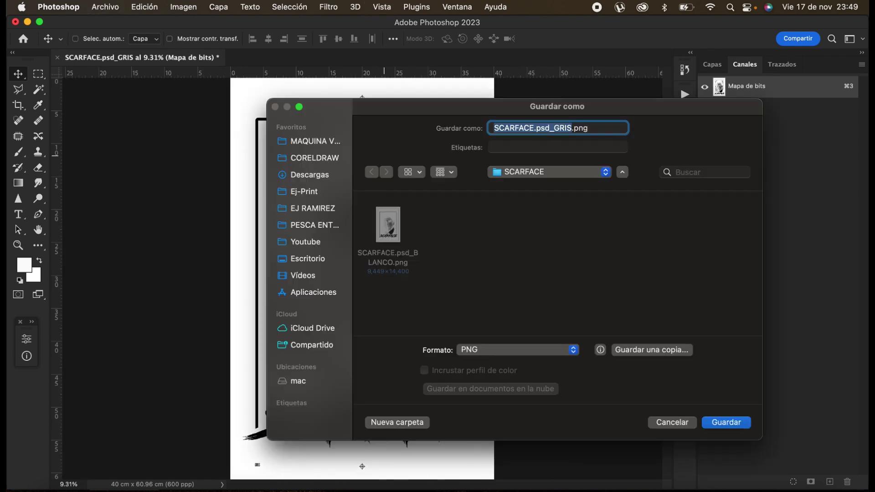
pyautogui.press('Return')
pyautogui.press('Return')
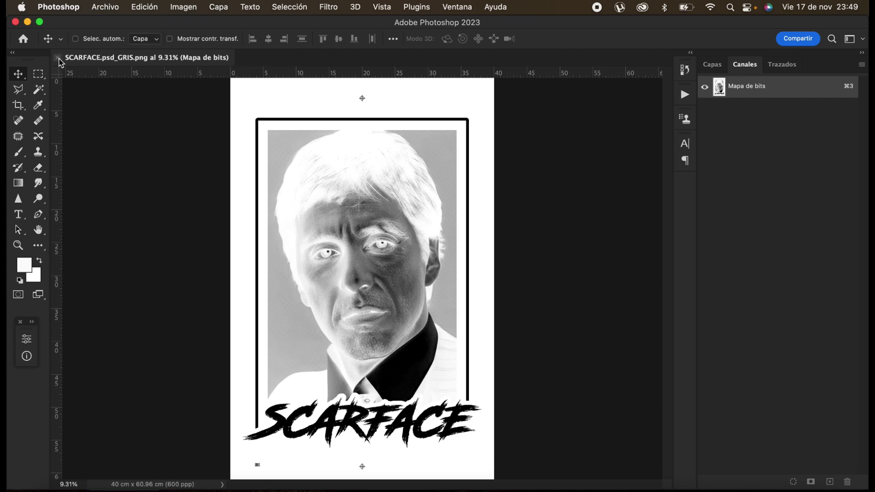
pyautogui.click(57, 58)
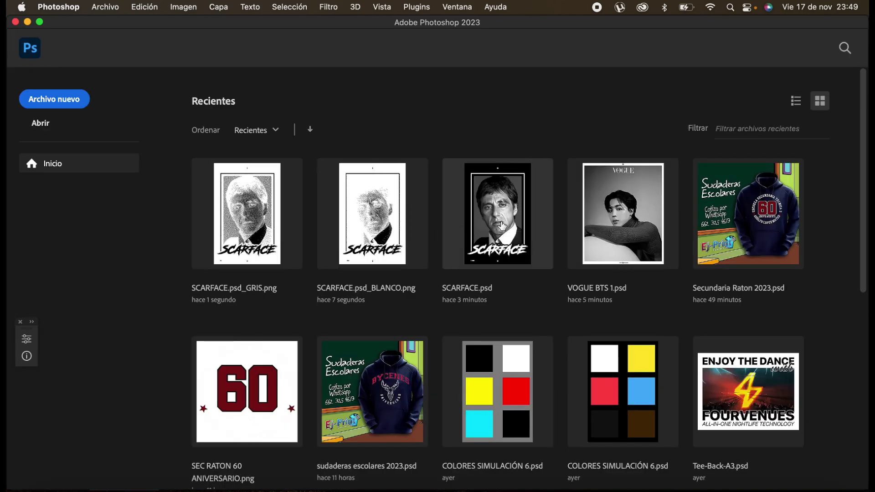
# - Reopen the recent file SCARFACE.psd and hide its grid
pyautogui.click(523, 213)
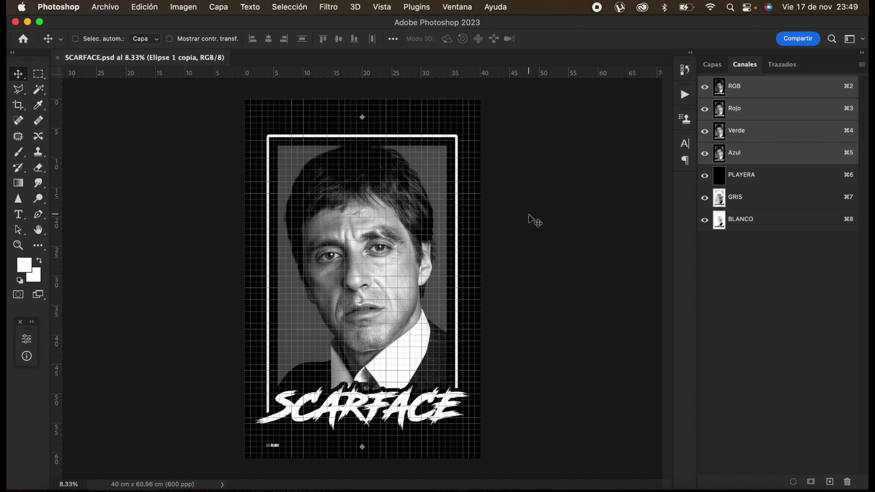
pyautogui.press('super+apostrophe')
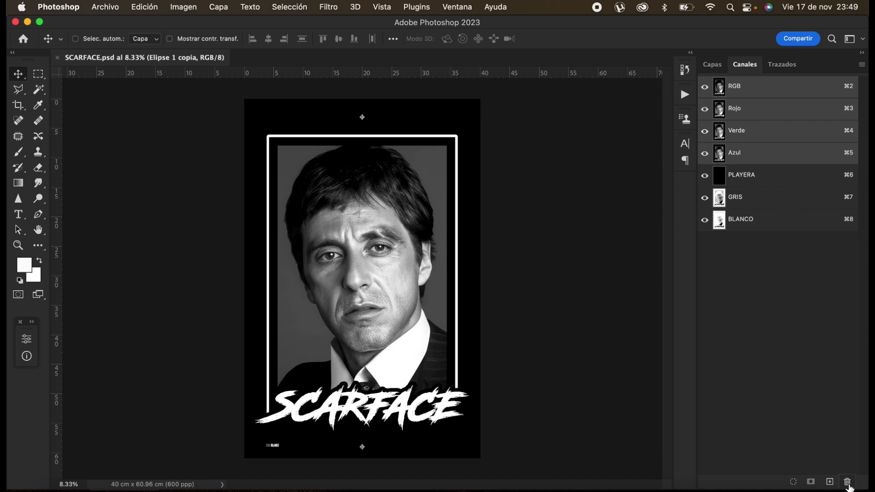
# - Run the Reticulação action on the GRIS channel with a round halftone screen, 45 lines/inch at 22.5 degrees
pyautogui.click(746, 202)
pyautogui.click(685, 95)
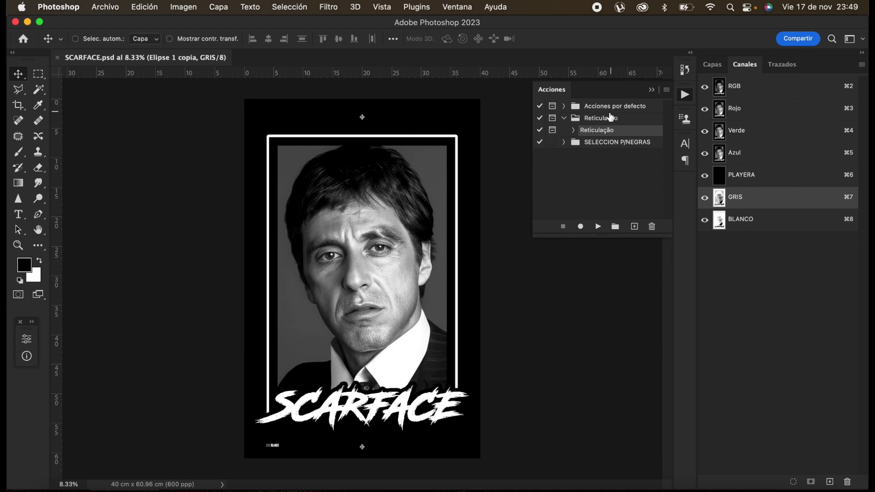
pyautogui.click(598, 227)
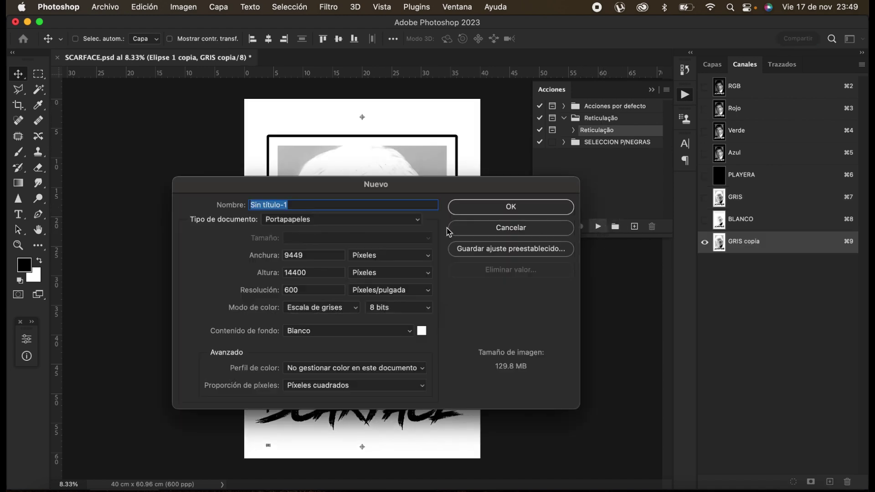
pyautogui.click(492, 211)
pyautogui.click(455, 197)
pyautogui.click(462, 205)
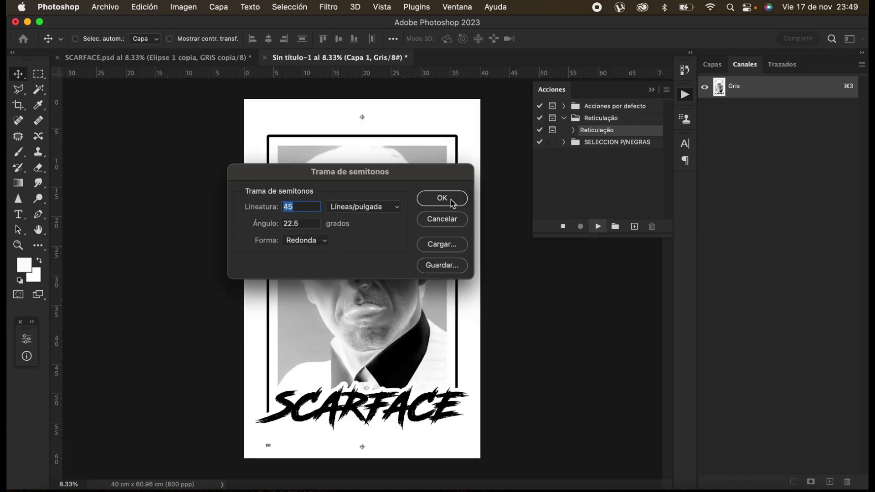
pyautogui.click(452, 200)
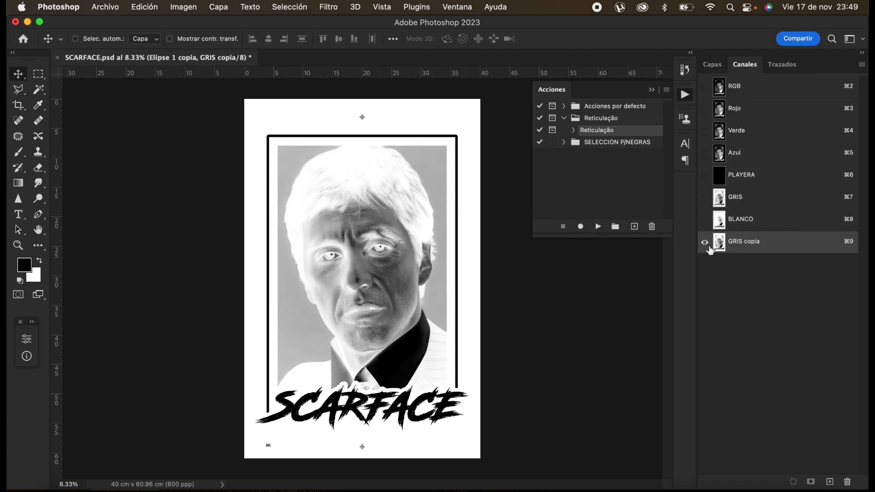
# - Show GRIS copia over the PLAYERA channel and examine its halftone dots on the face at close range
pyautogui.click(705, 176)
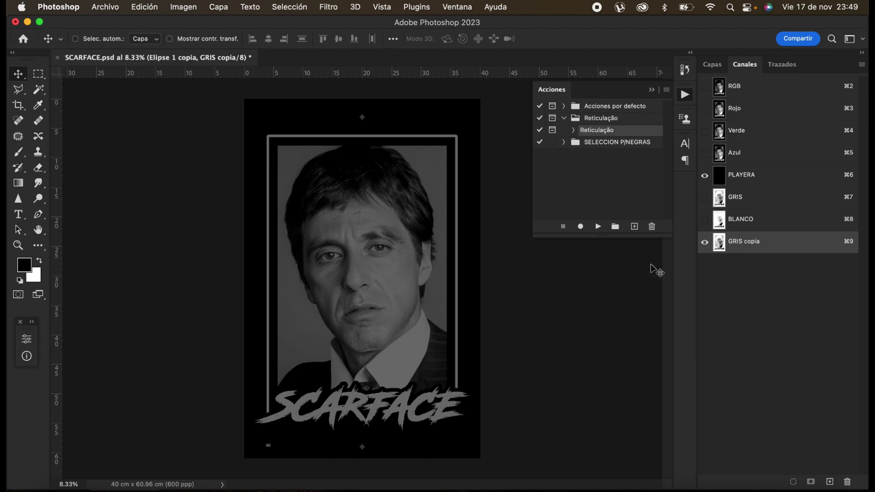
pyautogui.scroll(10, 382, 274)
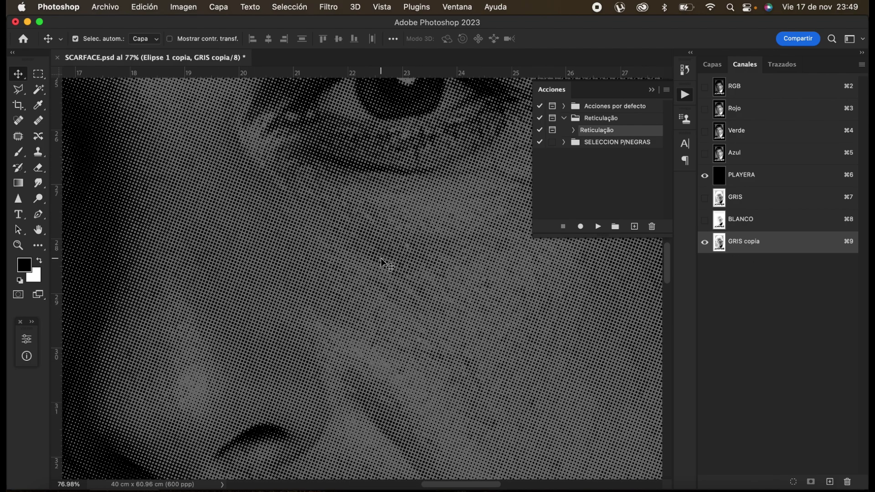
pyautogui.press('super+0')
# - Run the Reticulação action on the BLANCO channel, using a halftone screen bitmap at 600 pixels/inch
pyautogui.click(731, 217)
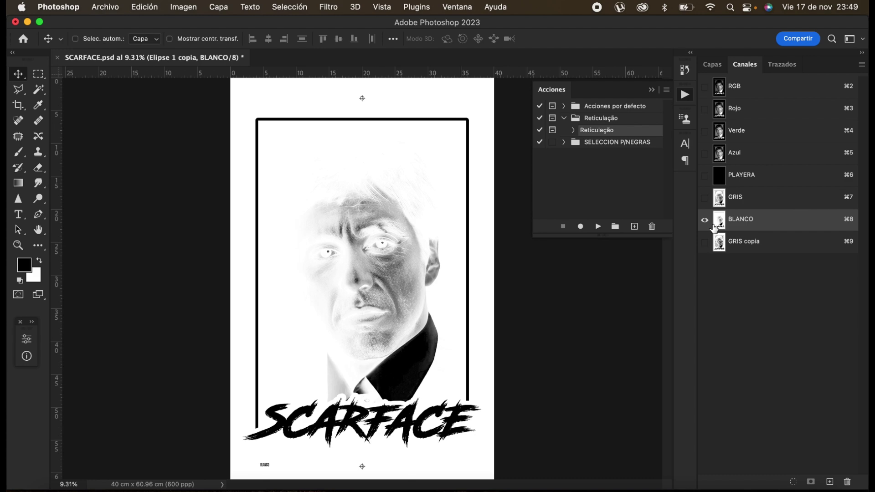
pyautogui.click(598, 226)
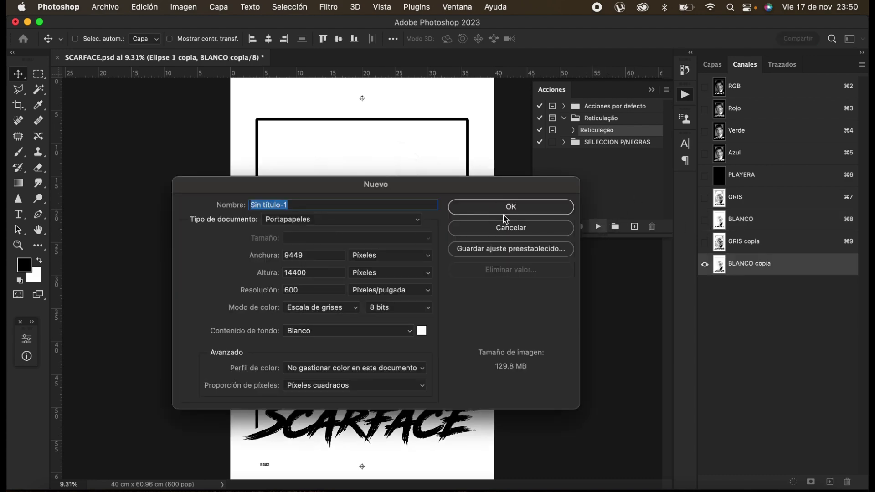
pyautogui.click(507, 206)
pyautogui.click(504, 205)
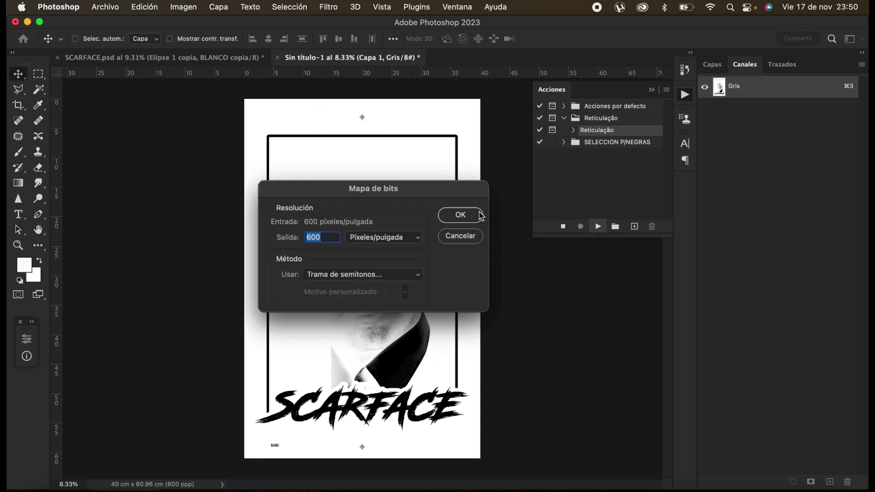
pyautogui.click(476, 215)
pyautogui.click(456, 205)
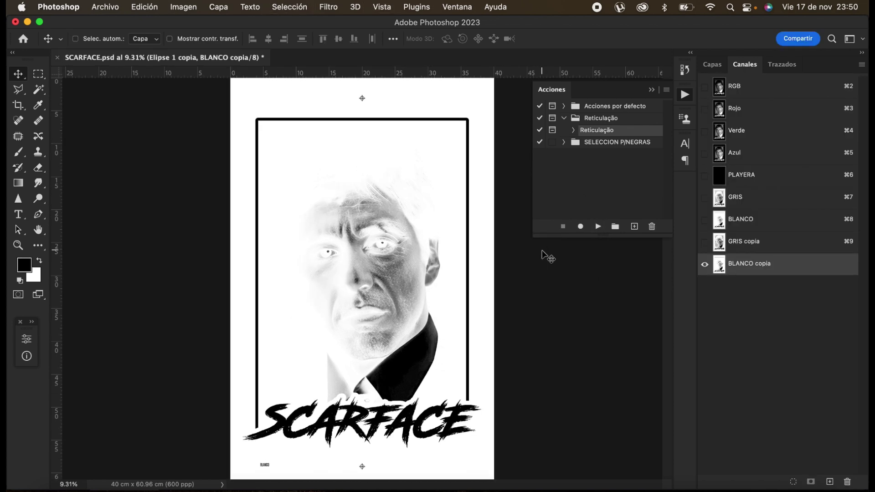
# - Show PLAYERA and GRIS copia together with BLANCO copia and examine how the halftone dots combine on the face
pyautogui.click(705, 175)
pyautogui.click(705, 242)
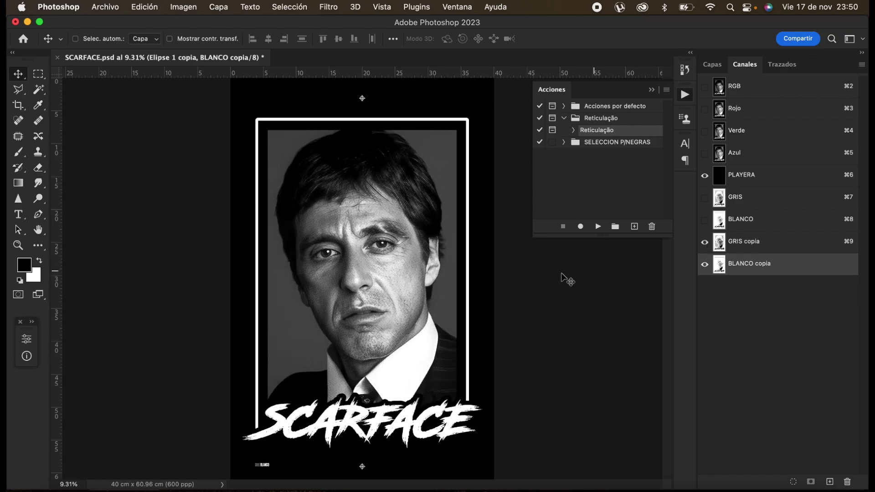
pyautogui.scroll(5, 405, 289)
pyautogui.scroll(5, 385, 285)
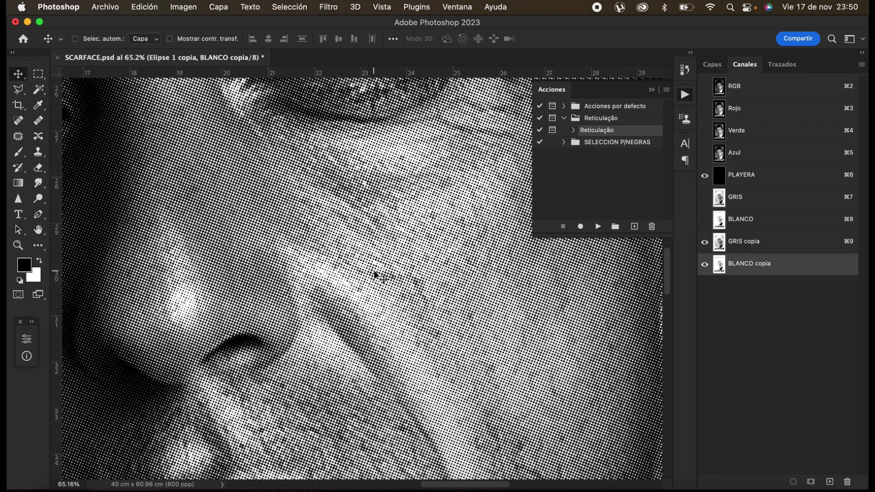
pyautogui.scroll(-8, 390, 293)
pyautogui.scroll(5, 392, 292)
pyautogui.scroll(10, 393, 287)
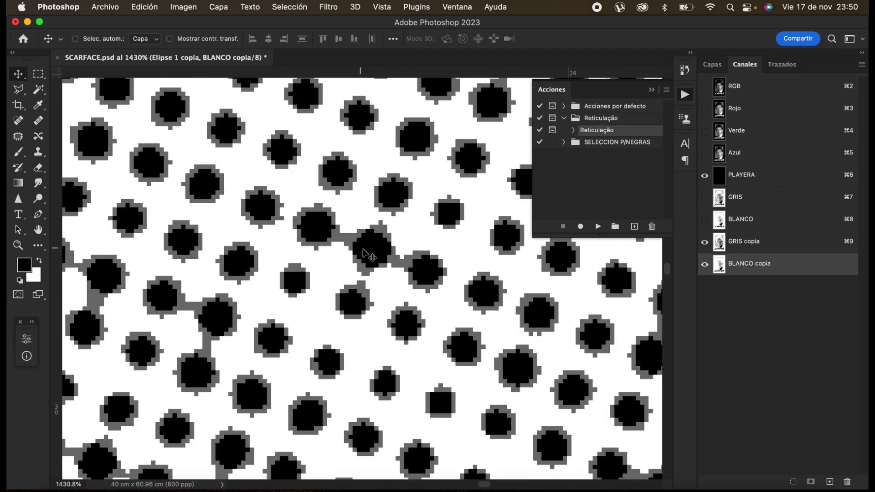
# - Compare the dots of GRIS copia with and without BLANCO copia by switching the BLANCO copia channel's visibility
pyautogui.click(704, 265)
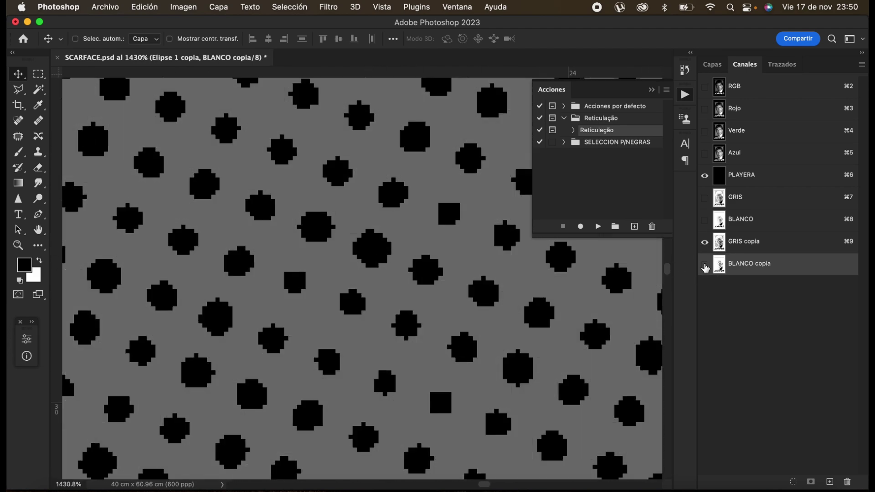
pyautogui.click(705, 266)
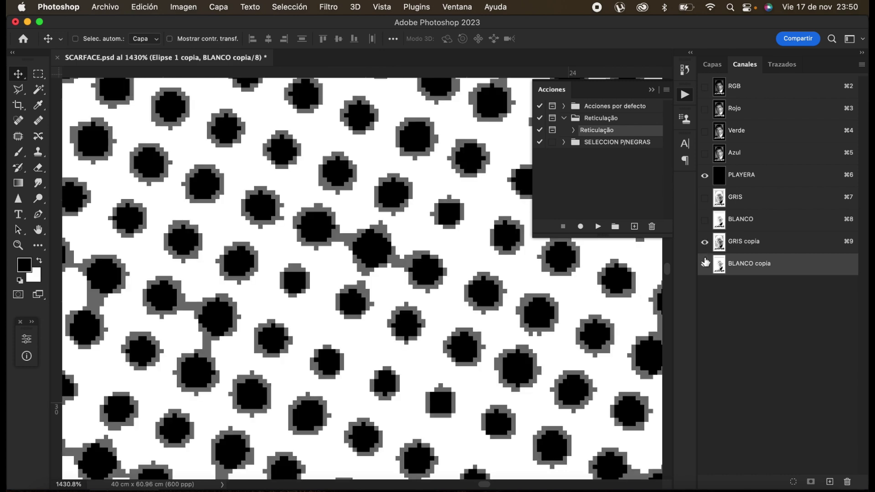
pyautogui.click(705, 265)
pyautogui.click(705, 265)
pyautogui.click(704, 265)
pyautogui.click(705, 265)
pyautogui.click(705, 265)
pyautogui.click(705, 266)
pyautogui.press('super+0')
# - Invert the BLANCO channel and run the Reticulação action on it, accepting the action's preset values
pyautogui.click(726, 218)
pyautogui.press('super+i')
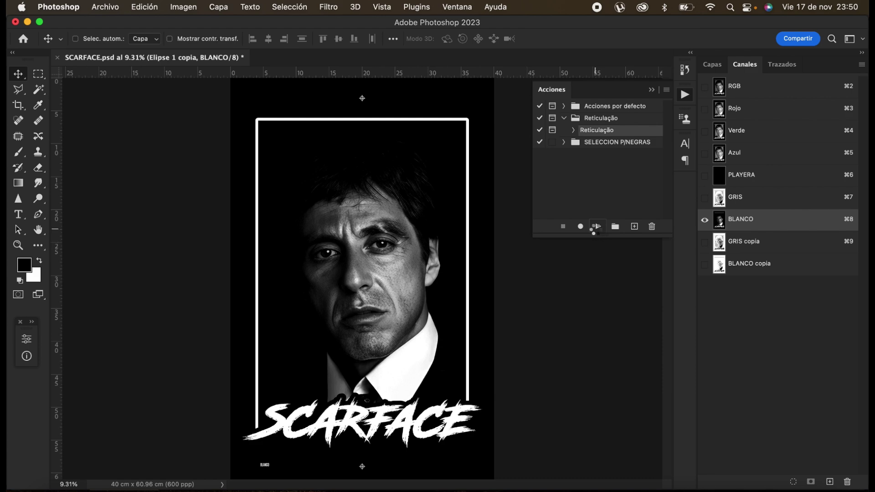
pyautogui.click(596, 226)
pyautogui.click(497, 214)
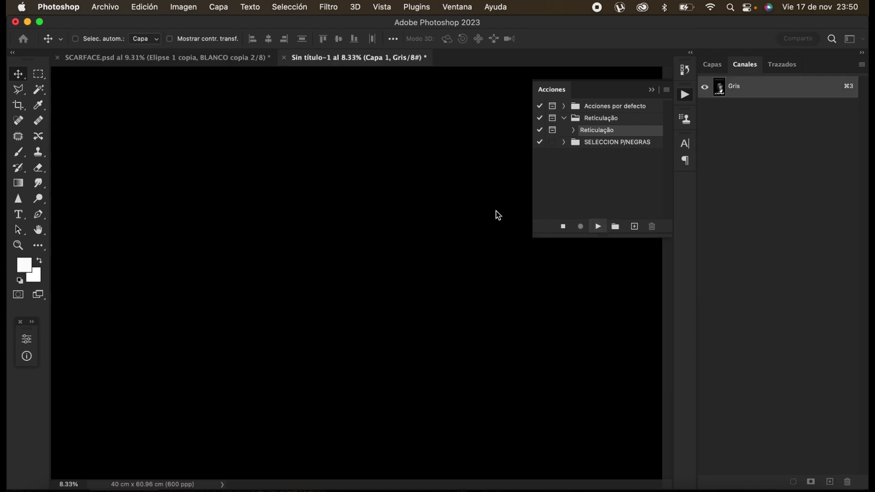
pyautogui.click(497, 205)
pyautogui.click(463, 222)
pyautogui.click(450, 199)
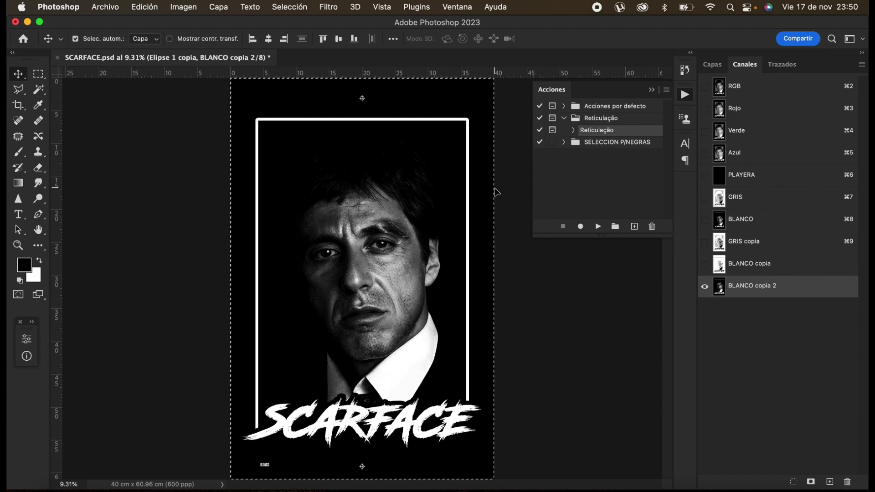
pyautogui.click(651, 91)
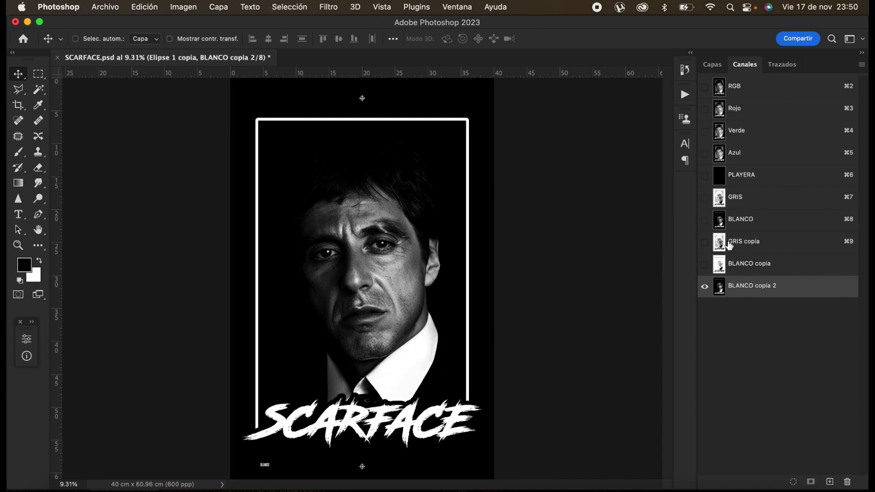
# - Invert the BLANCO copia 2 channel over PLAYERA and examine its dots together with GRIS copia at close range
pyautogui.click(704, 175)
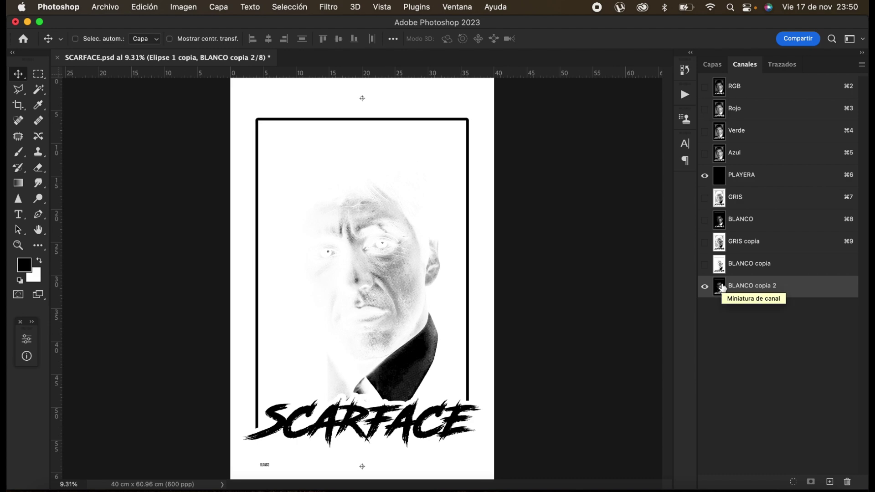
pyautogui.press('super+l')
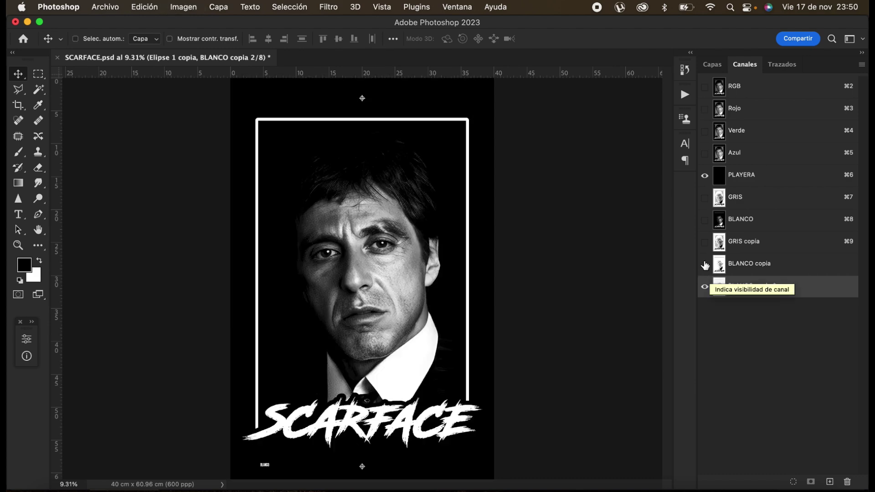
pyautogui.click(704, 242)
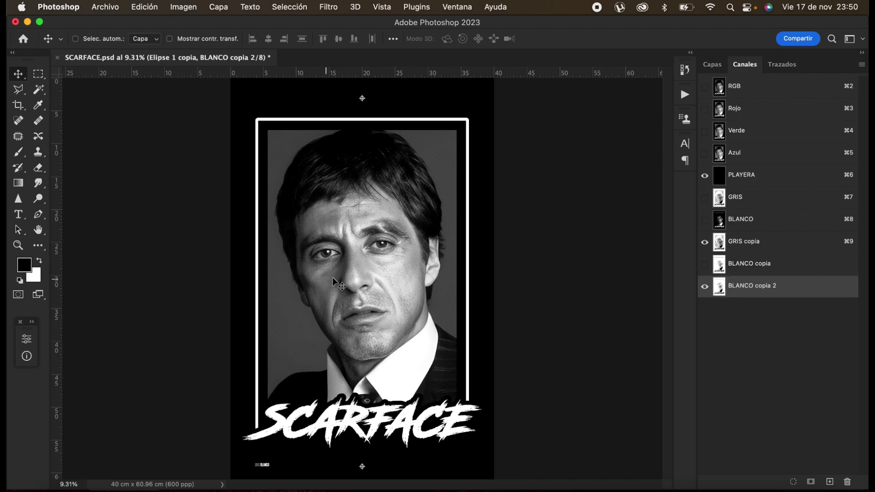
pyautogui.scroll(5, 379, 270)
pyautogui.scroll(5, 417, 279)
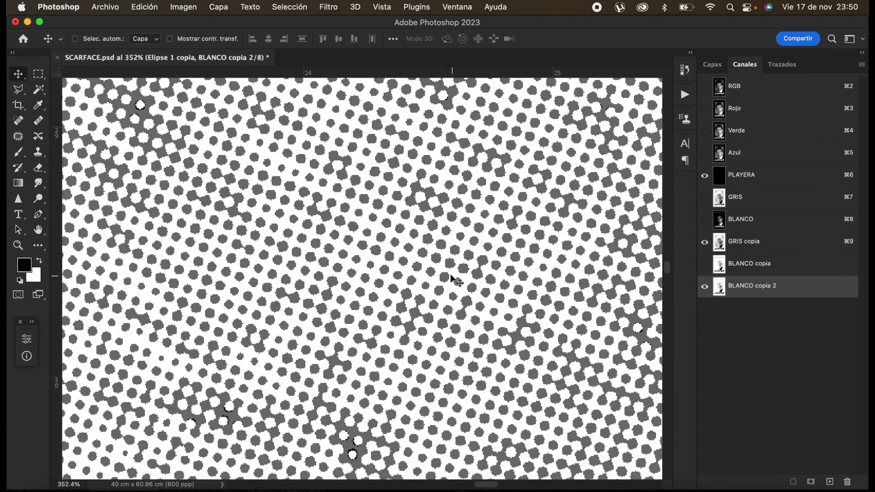
# - Compare the GRIS copia dots with and without BLANCO copia 2 at close range and in the whole design
pyautogui.click(704, 286)
pyautogui.click(704, 286)
pyautogui.scroll(3, 465, 244)
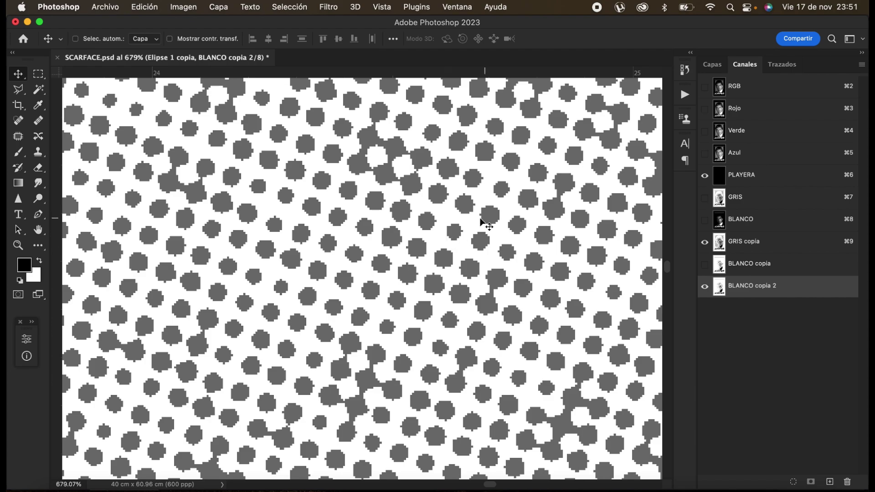
pyautogui.scroll(-10, 412, 214)
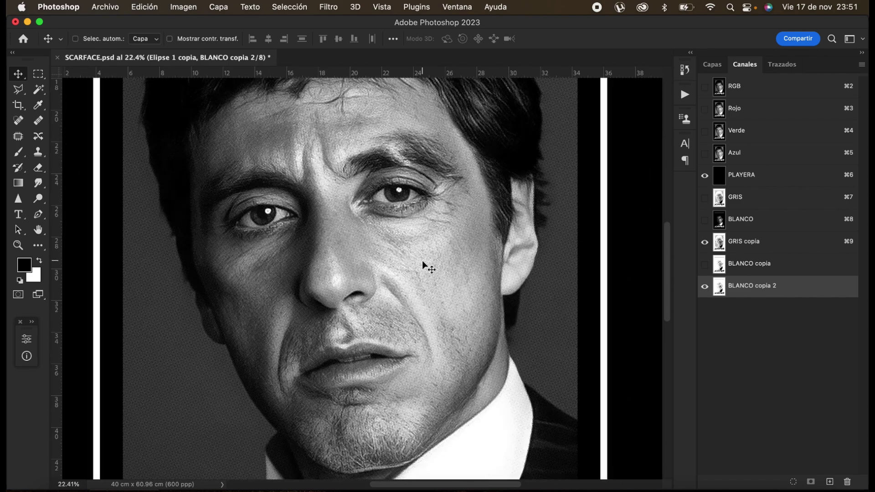
pyautogui.scroll(-2, 422, 260)
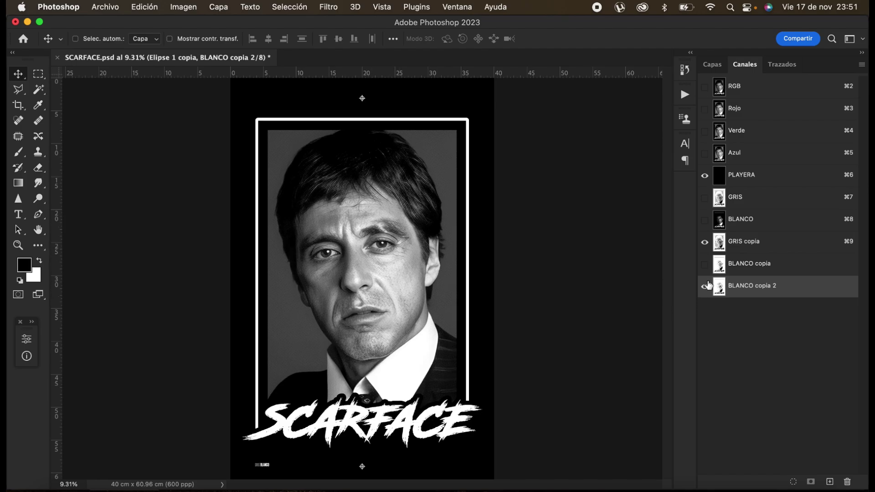
# - Compare how the BLANCO copia and BLANCO copia 2 dots each cover GRIS copia by alternating the two channels' visibility
pyautogui.click(705, 287)
pyautogui.click(704, 264)
pyautogui.scroll(5, 392, 303)
pyautogui.scroll(8, 373, 301)
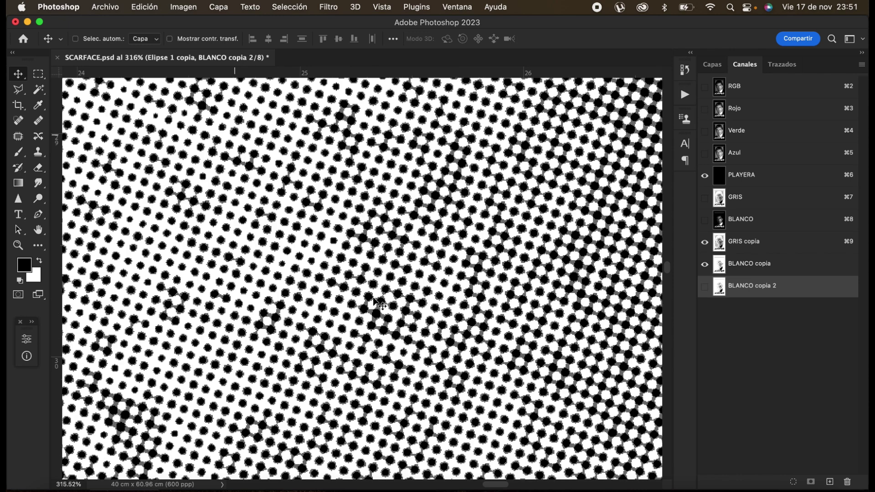
pyautogui.click(704, 266)
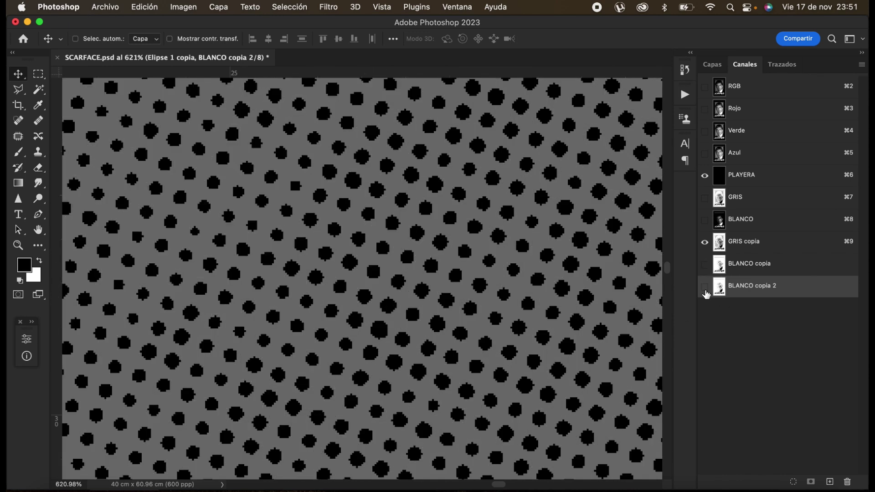
pyautogui.click(705, 287)
pyautogui.click(705, 264)
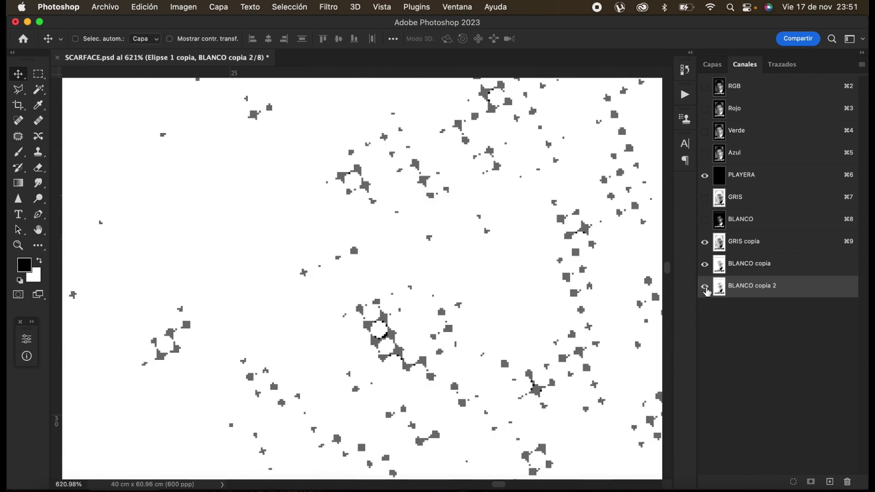
pyautogui.click(705, 287)
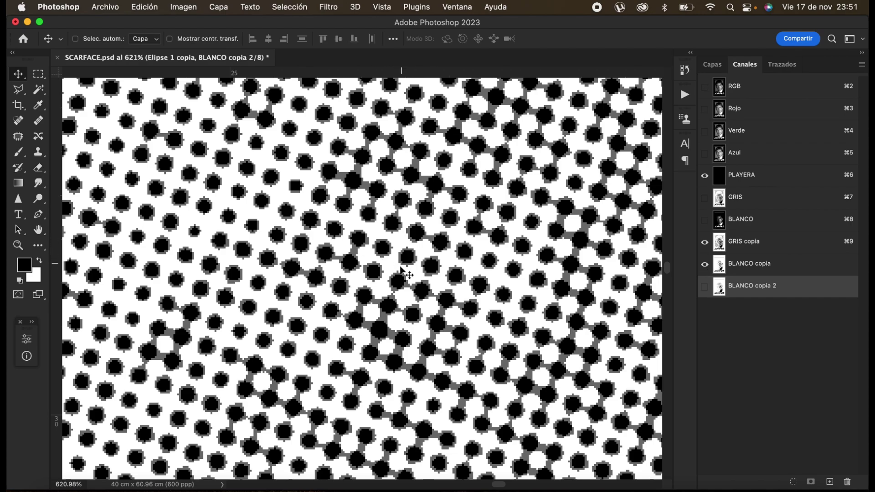
pyautogui.click(705, 266)
pyautogui.click(705, 287)
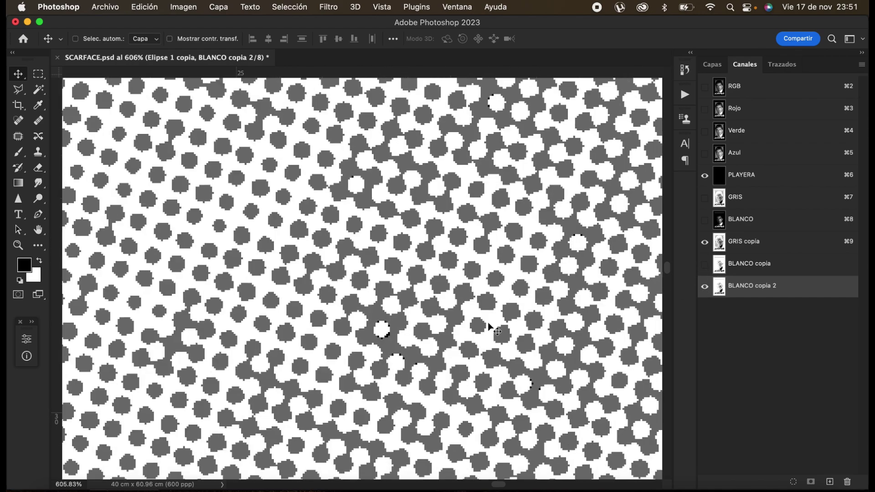
# - Review the full design and the facial halftone with PLAYERA, GRIS copia and BLANCO copia 2 combined
pyautogui.scroll(-10, 463, 342)
pyautogui.scroll(-5, 464, 345)
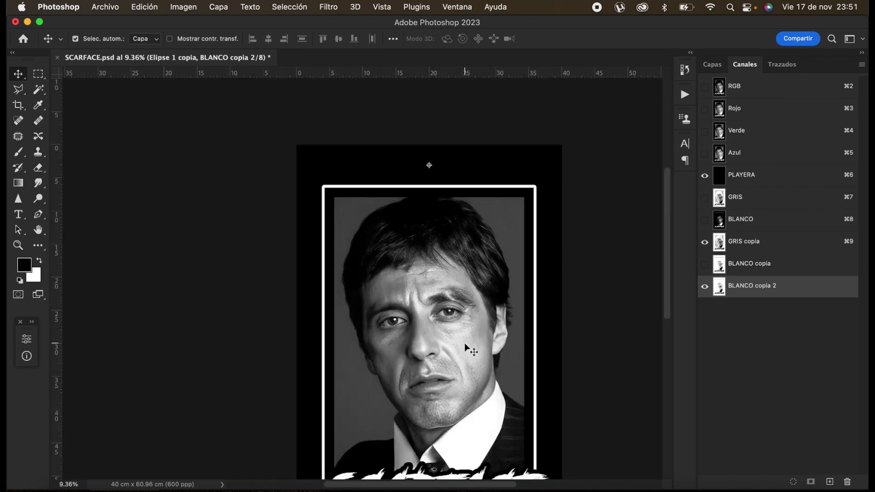
pyautogui.press('super+0')
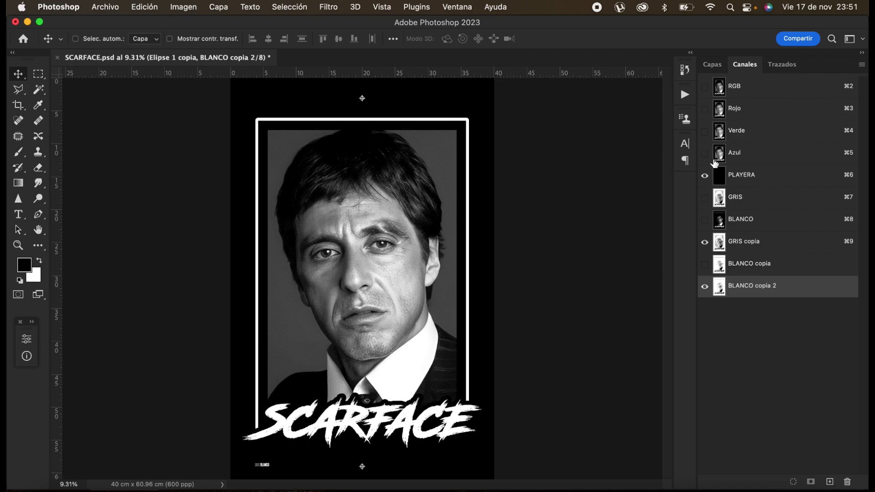
pyautogui.scroll(5, 396, 302)
pyautogui.scroll(5, 383, 273)
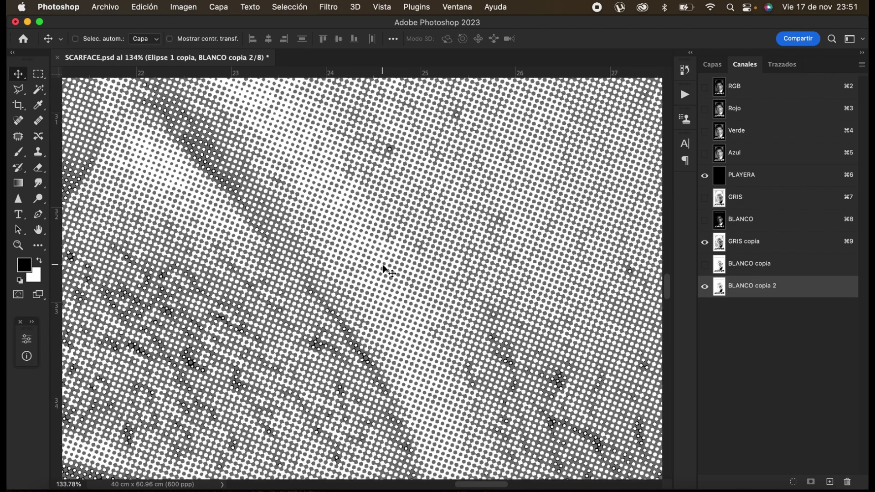
pyautogui.press('super+0')
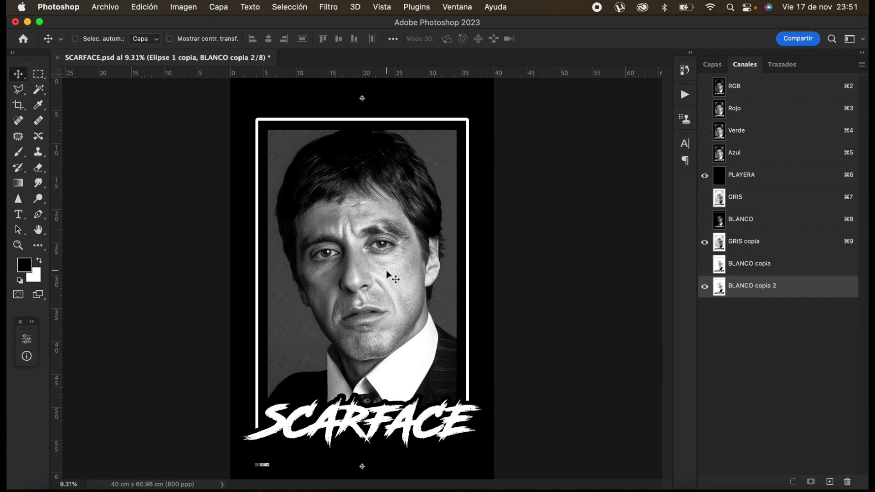
# - Delete the GRIS copia, BLANCO copia and BLANCO copia 2 channels together
pyautogui.click(752, 241)
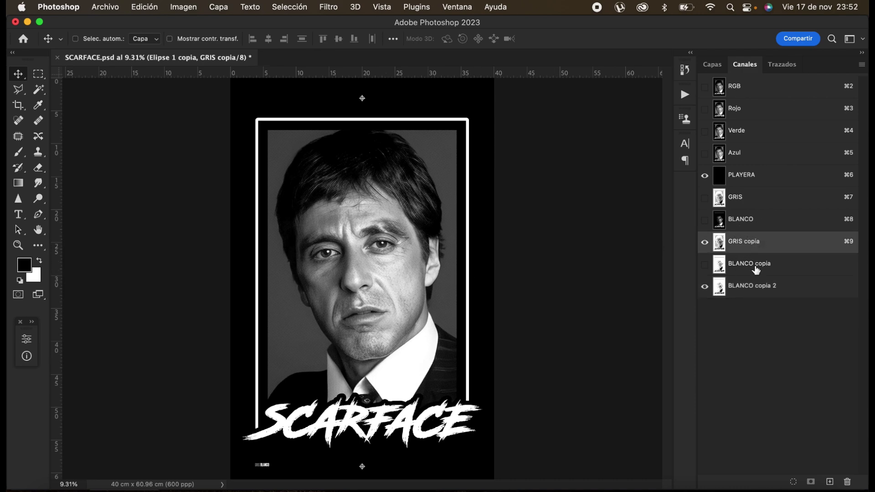
pyautogui.keyDown('shift'); pyautogui.click(756, 269); pyautogui.keyUp('shift')
pyautogui.keyDown('shift'); pyautogui.click(775, 286); pyautogui.keyUp('shift')
pyautogui.rightClick(791, 269)
pyautogui.click(797, 292)
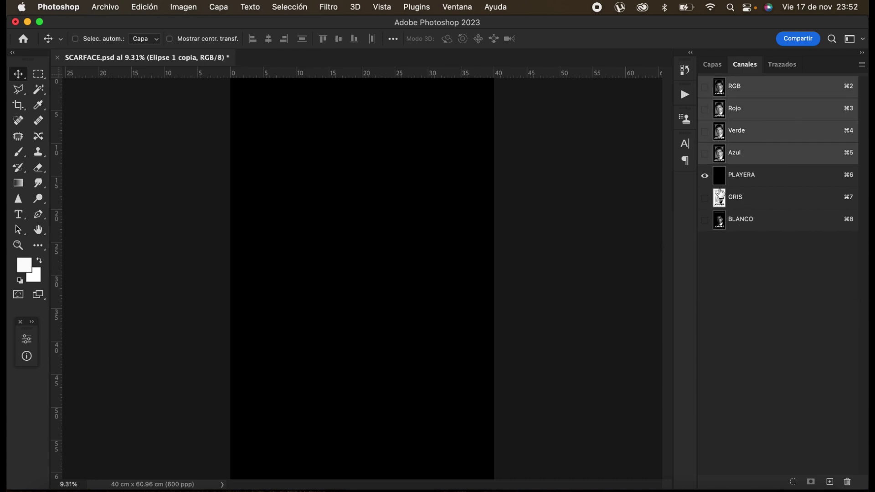
# - Show the BLANCO and GRIS channels and delete the RGB channels, accepting the confirmation, and the PLAYERA channel
pyautogui.click(705, 220)
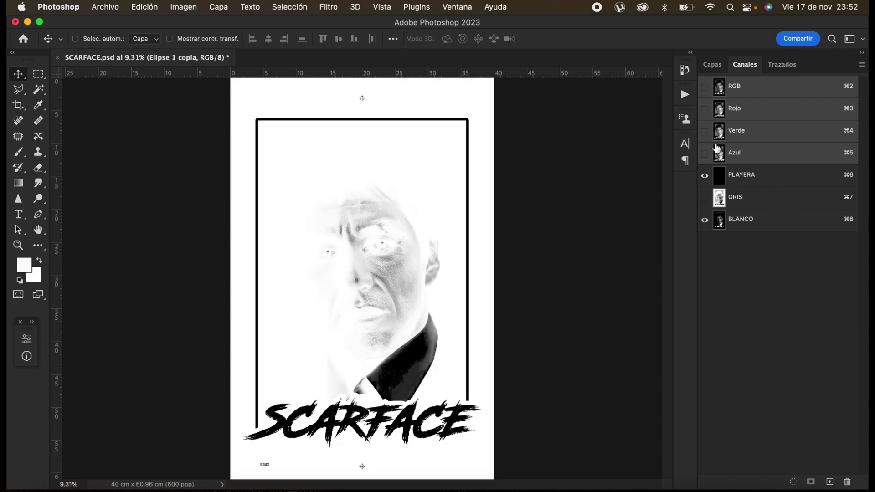
pyautogui.click(705, 198)
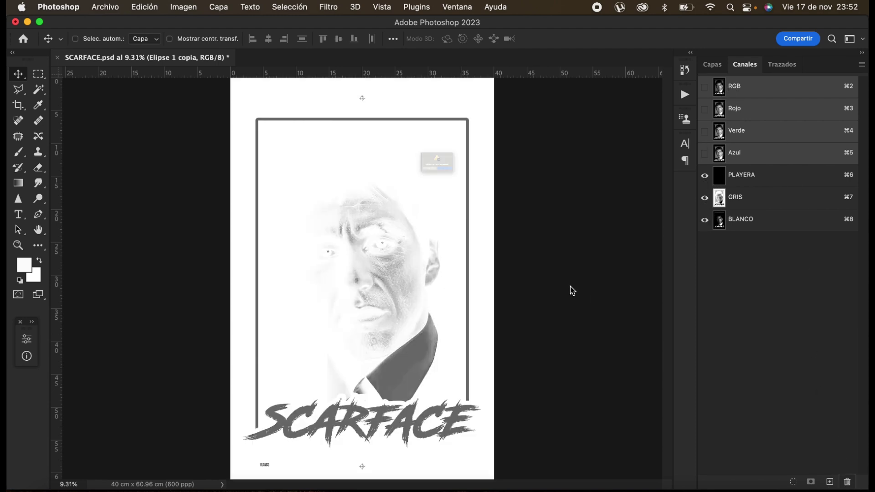
pyautogui.click(468, 191)
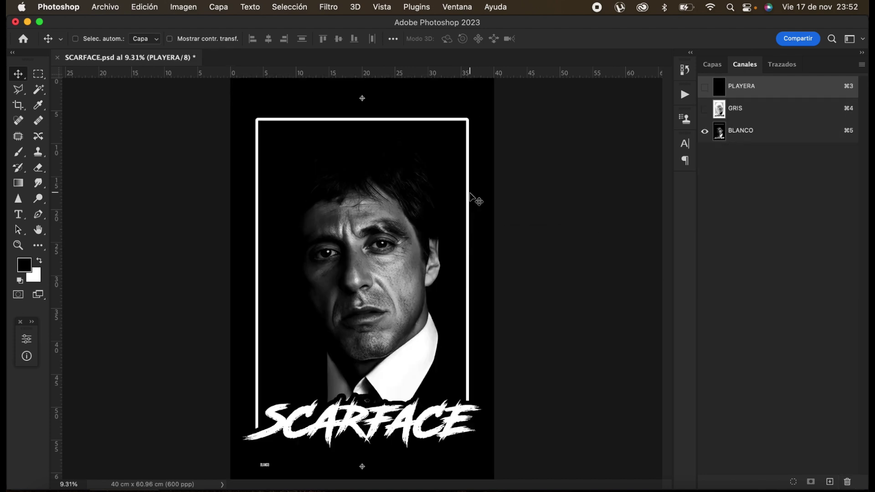
pyautogui.rightClick(773, 89)
pyautogui.click(785, 112)
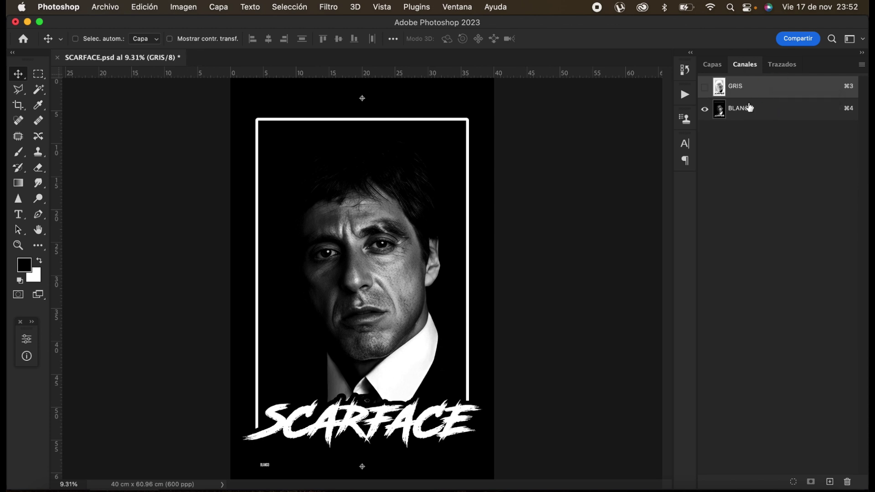
# - Make the GRIS channel visible and split the GRIS and BLANCO channels into separate documents
pyautogui.click(704, 86)
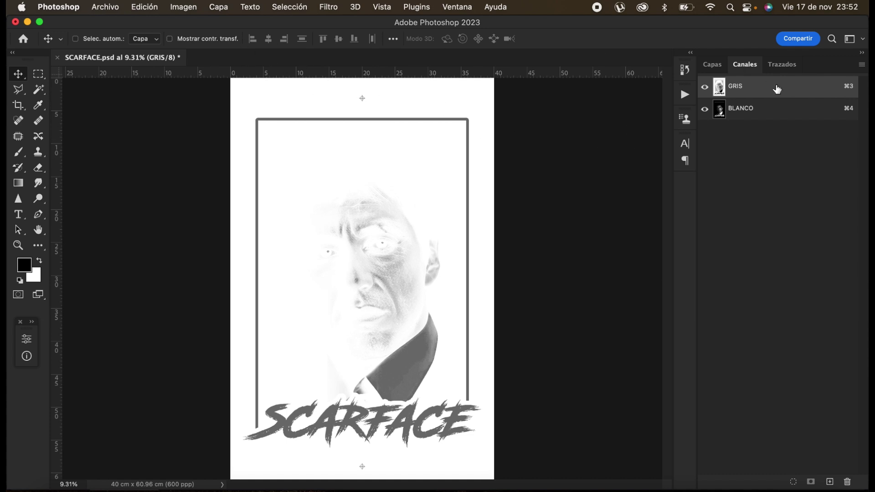
pyautogui.click(865, 65)
pyautogui.click(793, 155)
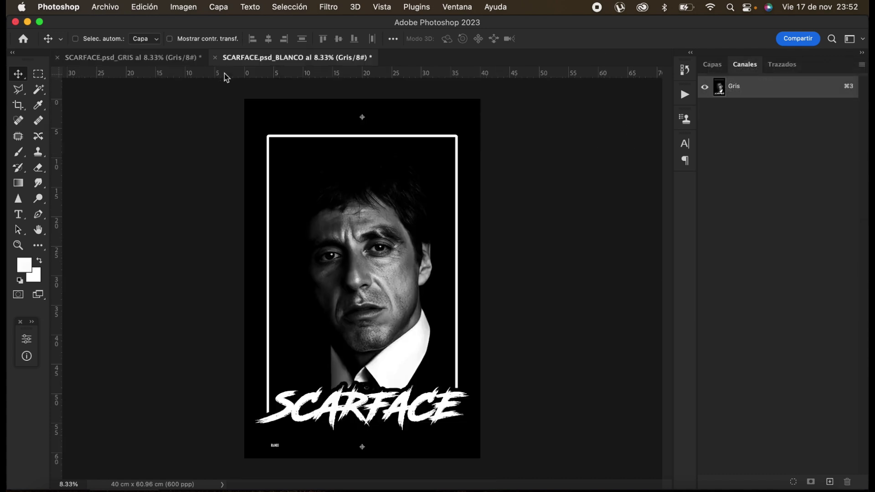
# - Convert SCARFACE.psd_BLANCO to a 600 ppi bitmap with a halftone screen of 45 lines per inch, 22.5 degrees and Cuadrada shape
pyautogui.click(187, 8)
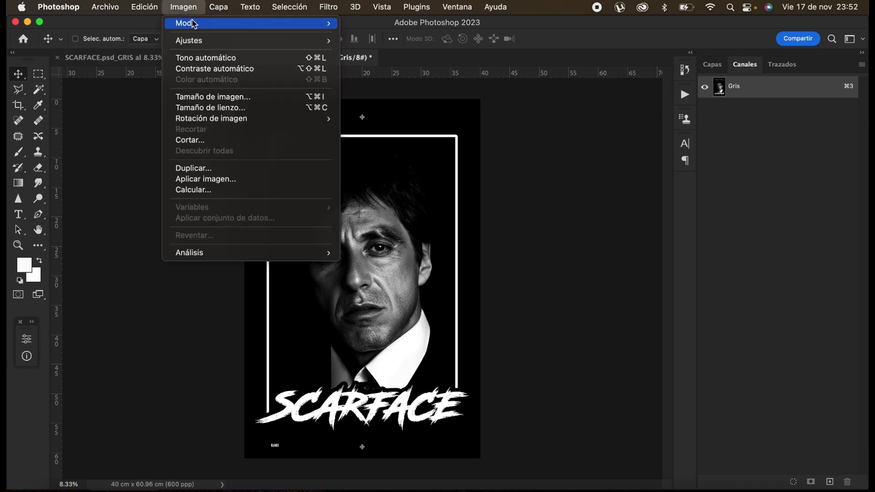
pyautogui.moveTo(190, 24)
pyautogui.click(378, 22)
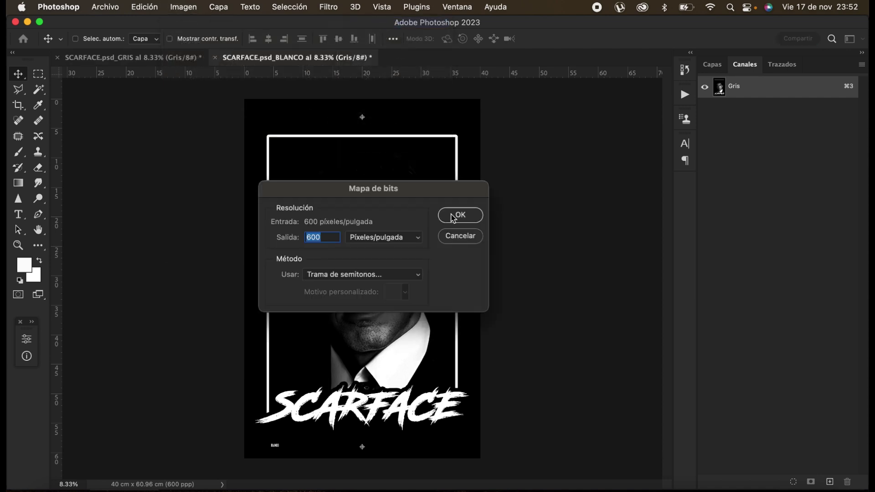
pyautogui.click(470, 215)
pyautogui.click(295, 241)
pyautogui.moveTo(350, 171); pyautogui.dragTo(559, 120)
pyautogui.click(517, 191)
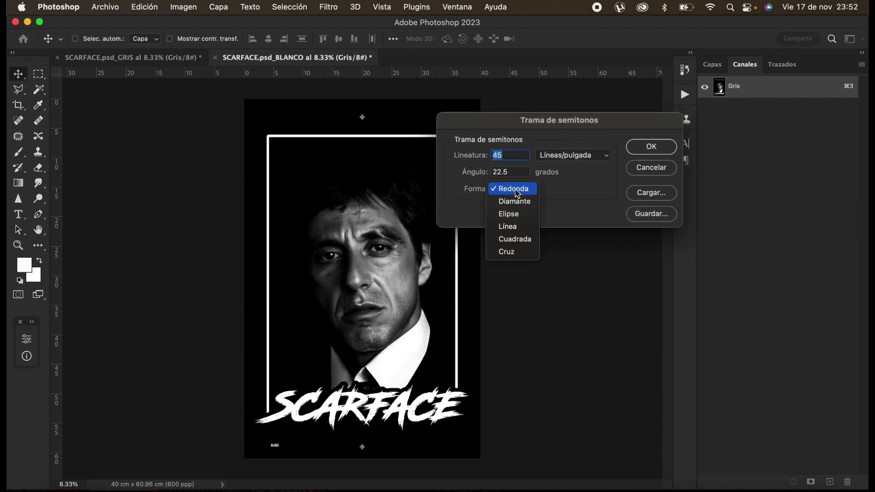
pyautogui.click(515, 239)
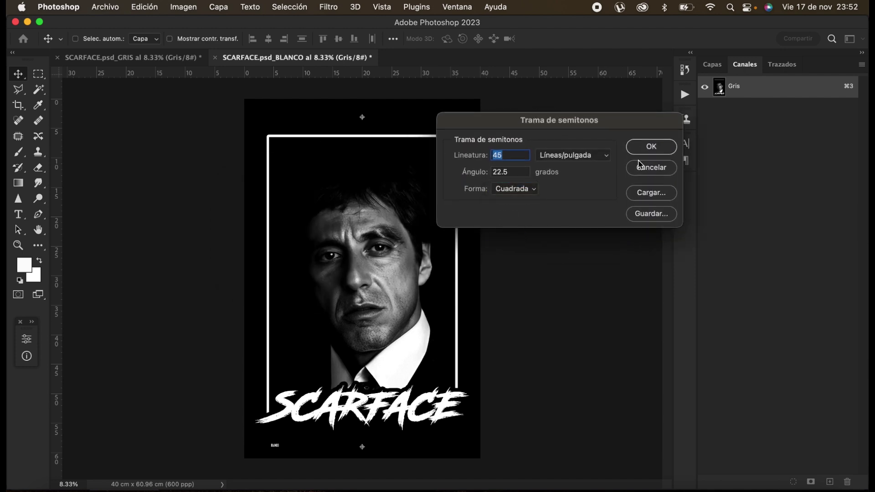
pyautogui.click(651, 147)
# - Invert the SCARFACE.psd_BLANCO bitmap and inspect its square halftone dots around the face
pyautogui.scroll(5, 381, 258)
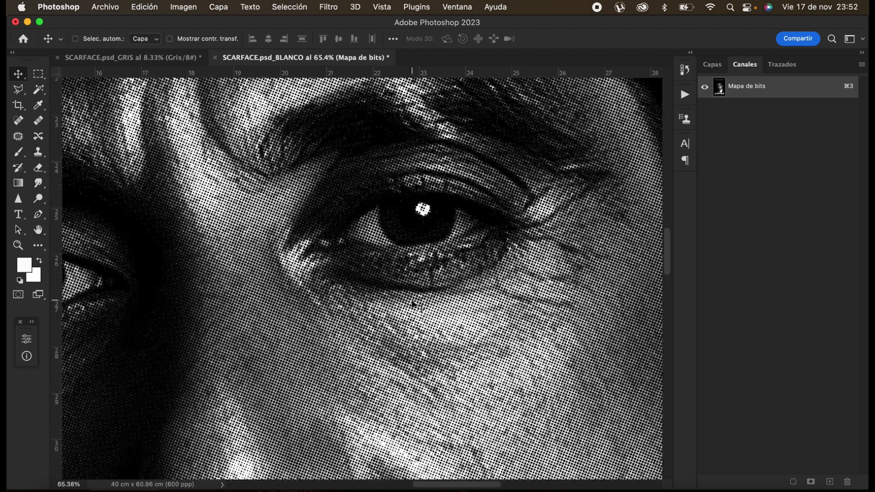
pyautogui.scroll(3, 412, 303)
pyautogui.scroll(-5, 391, 254)
pyautogui.scroll(-10, 385, 249)
pyautogui.scroll(2, 385, 249)
pyautogui.scroll(-2, 386, 246)
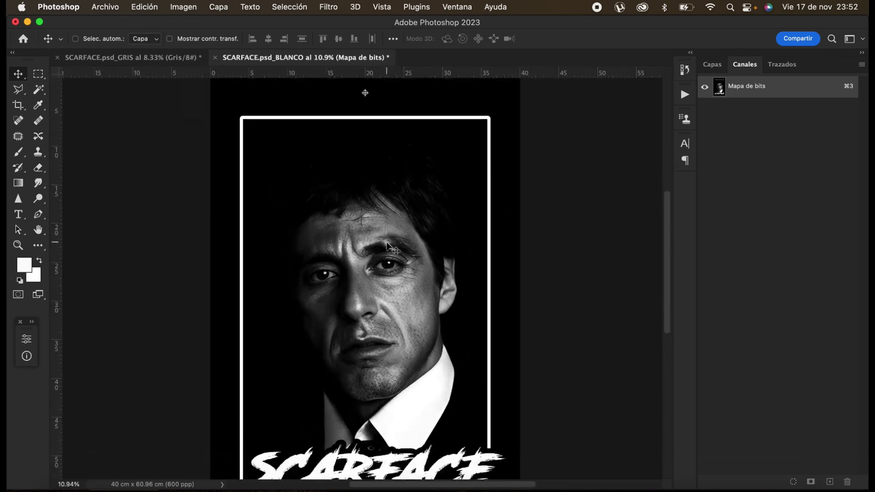
pyautogui.press('super+i')
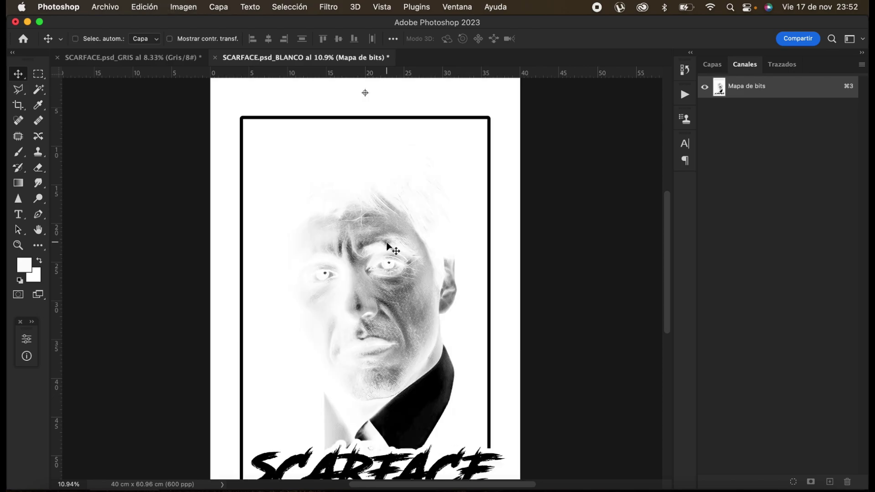
pyautogui.scroll(5, 388, 248)
pyautogui.scroll(4, 303, 266)
pyautogui.scroll(-10, 301, 265)
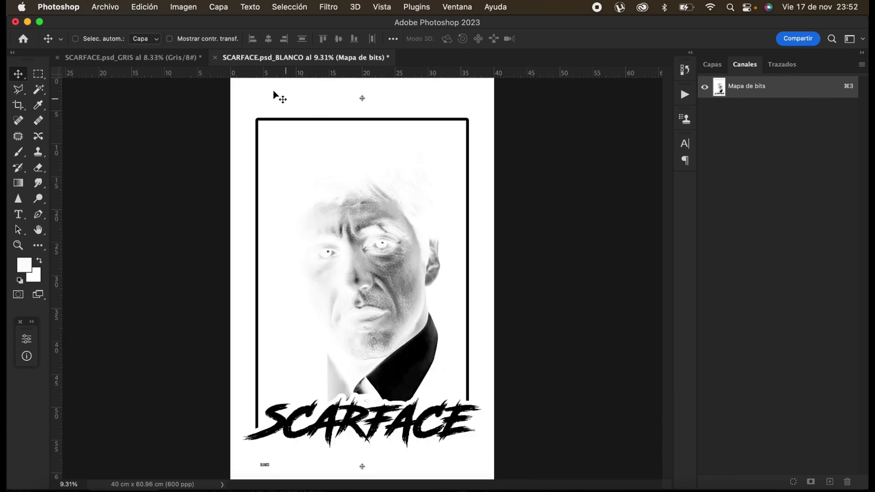
# - Convert SCARFACE.psd_GRIS to a halftone bitmap at 45 lines per inch, 22.5 degrees and Cuadrada shape, and inspect the face
pyautogui.click(165, 57)
pyautogui.click(183, 7)
pyautogui.moveTo(205, 23)
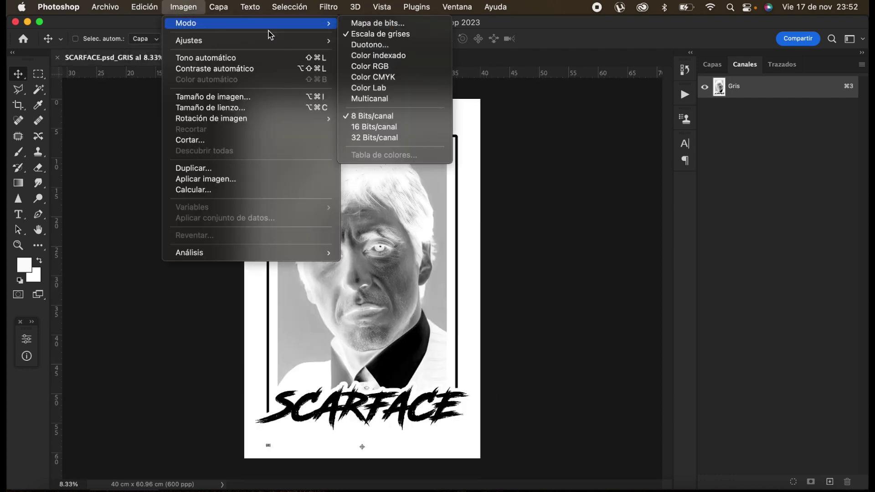
pyautogui.click(364, 22)
pyautogui.click(460, 216)
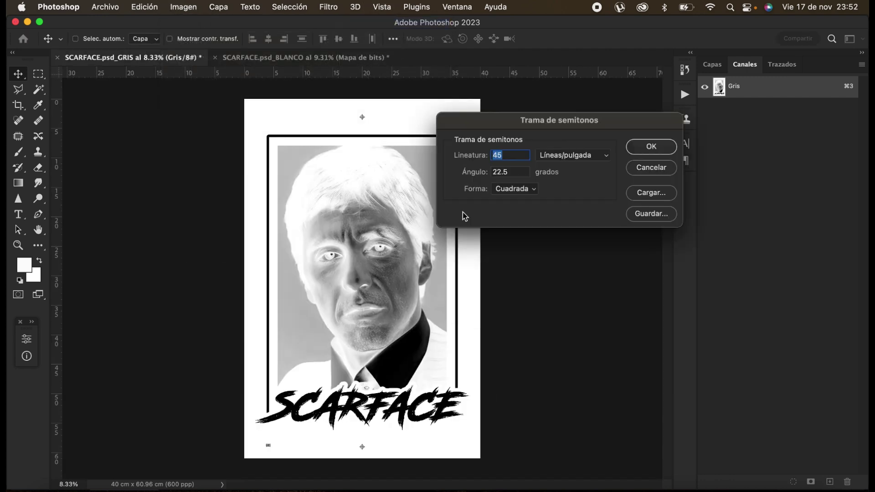
pyautogui.click(634, 145)
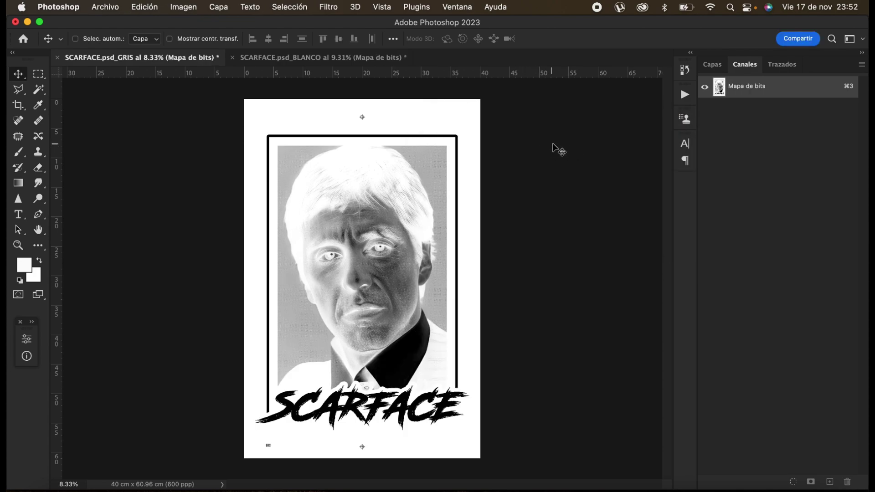
pyautogui.scroll(15, 379, 286)
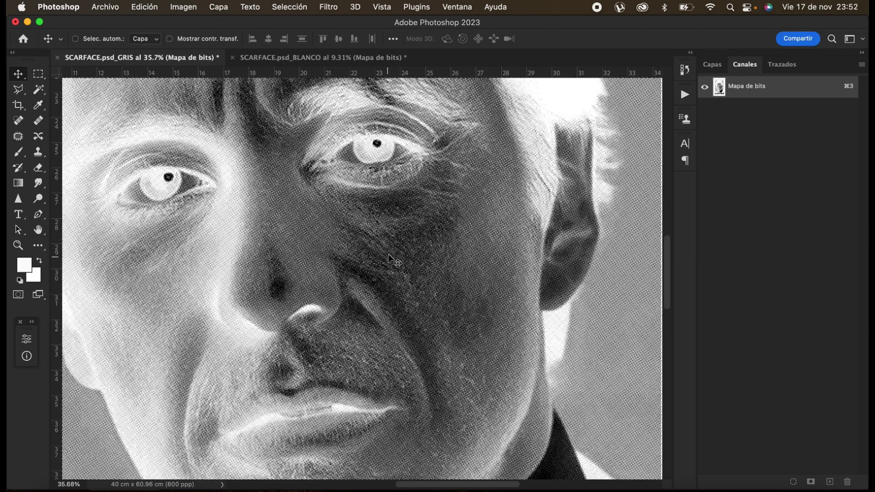
pyautogui.press('super+0')
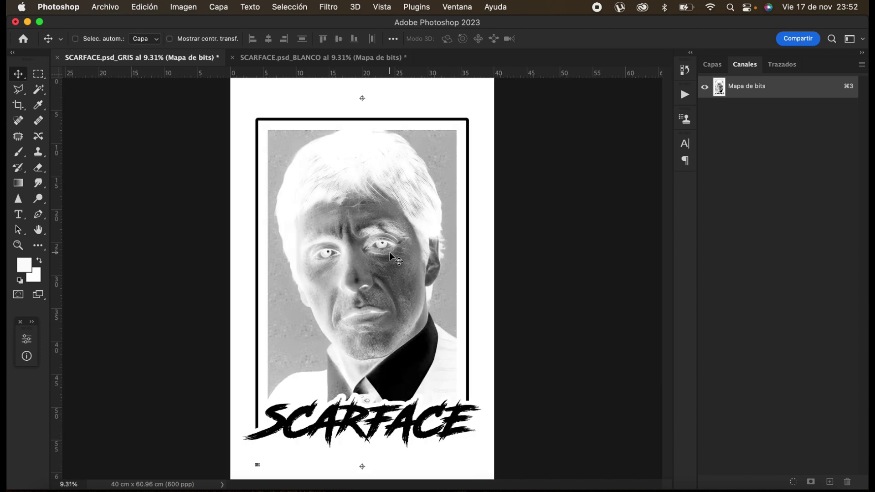
# - Save the GRIS square-dot bitmap in the SCARFACE folder as SCARFACE.psd_GRIS CUADRADA.png
pyautogui.press('super+shift+s')
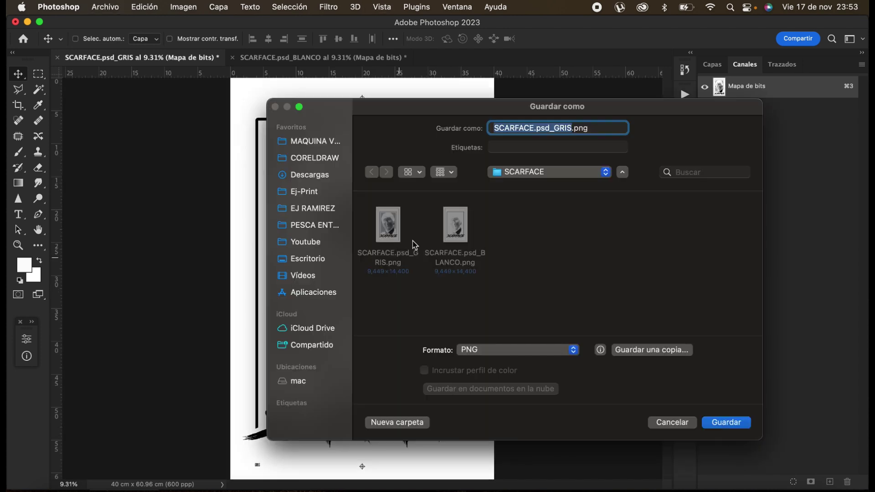
pyautogui.click(573, 131)
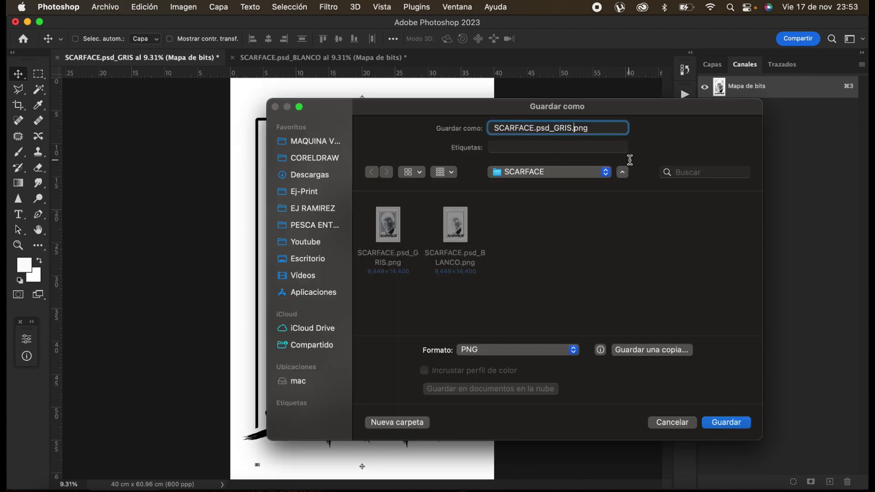
pyautogui.write('CUADRADA')
pyautogui.press('Return')
pyautogui.press('Return')
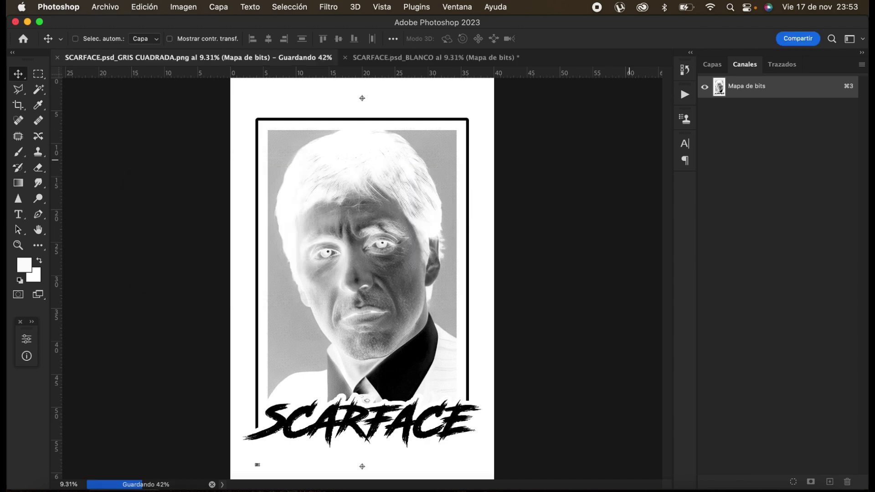
# - Save the BLANCO square-dot bitmap as SCARFACE.psd_BLANCO CUADRADA.png and close both halftone documents
pyautogui.click(382, 59)
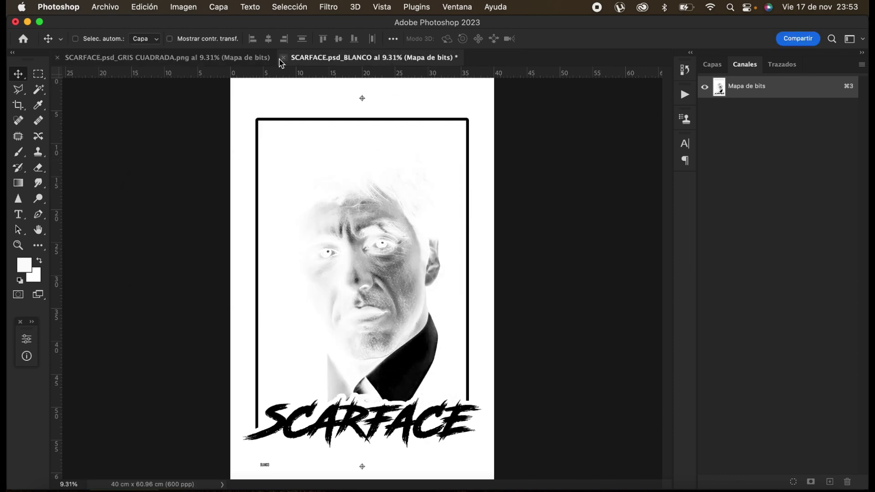
pyautogui.press('super+shift+s')
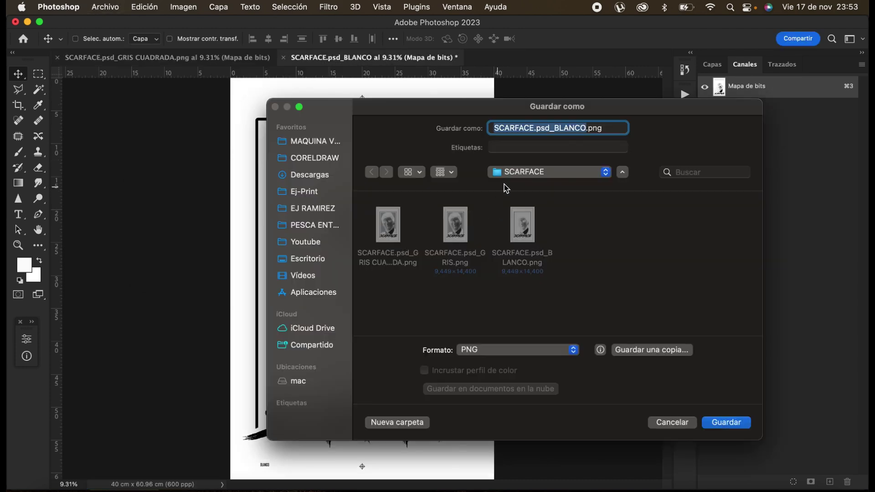
pyautogui.click(585, 130)
pyautogui.write('CUADR')
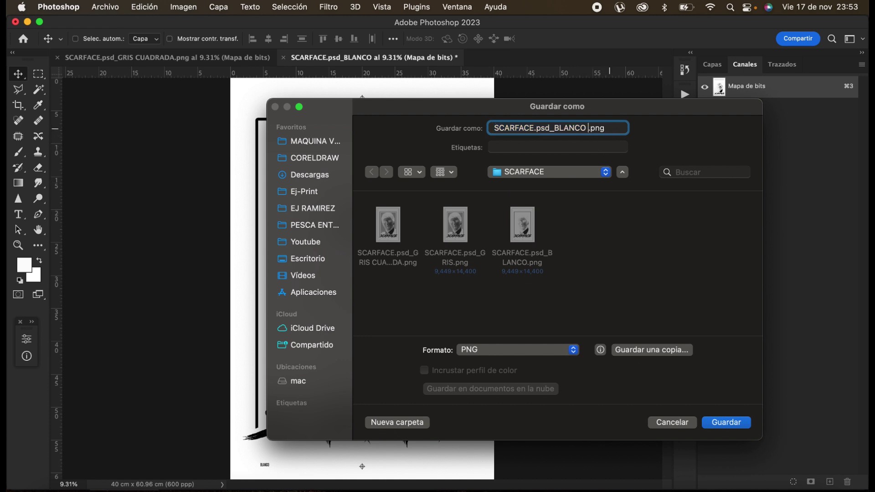
pyautogui.write('ADA')
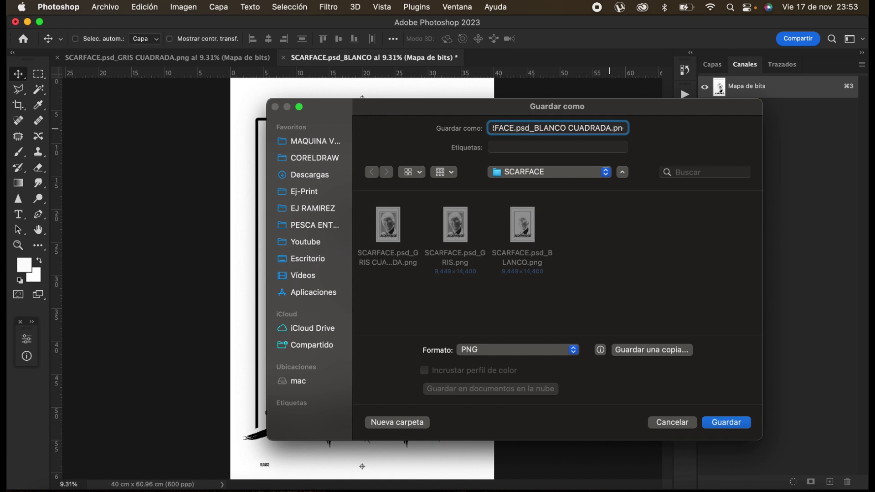
pyautogui.press('Return')
pyautogui.press('Return')
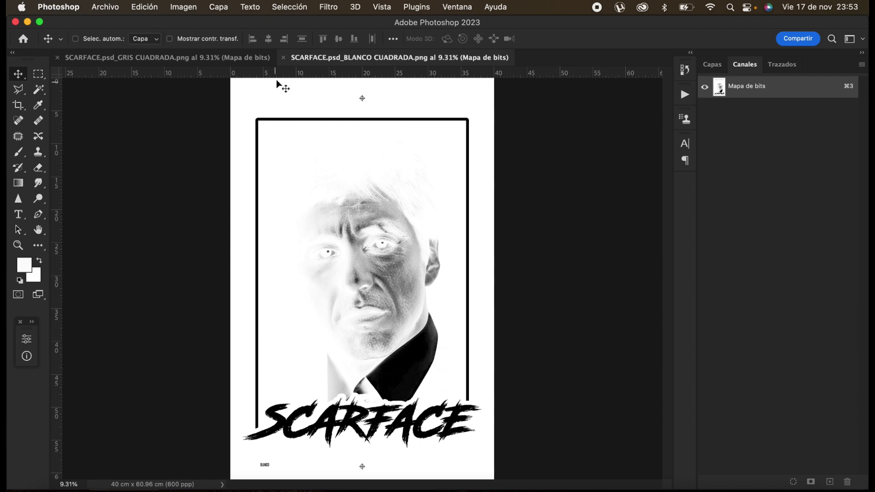
pyautogui.click(283, 57)
pyautogui.click(57, 57)
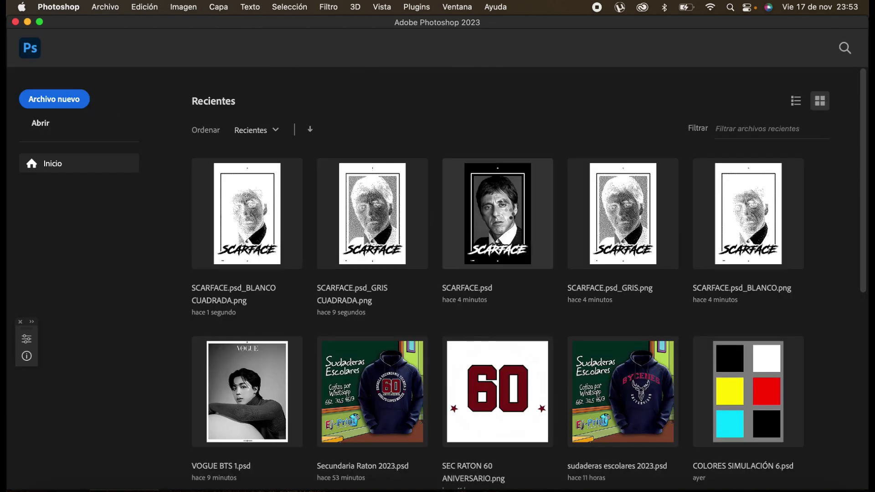
# - Reopen SCARFACE.psd fitted to the window and show only its composite RGB channels
pyautogui.press('super+apostrophe')
pyautogui.press('super+0')
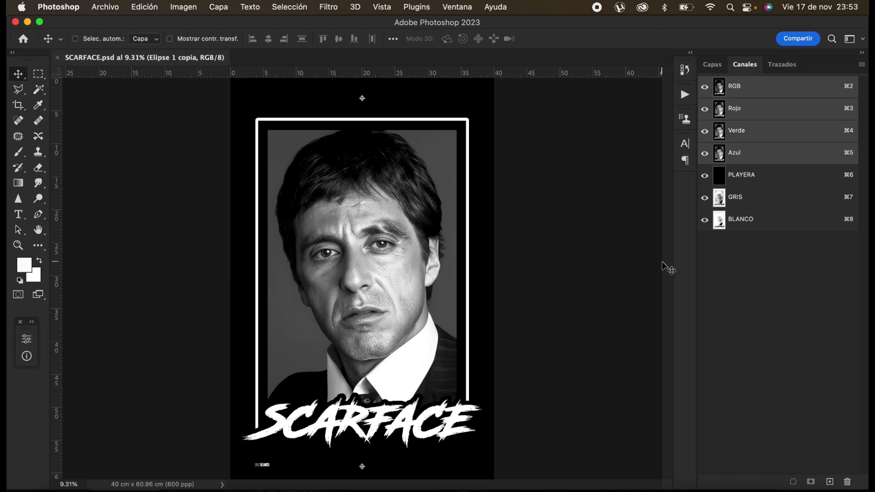
pyautogui.click(737, 177)
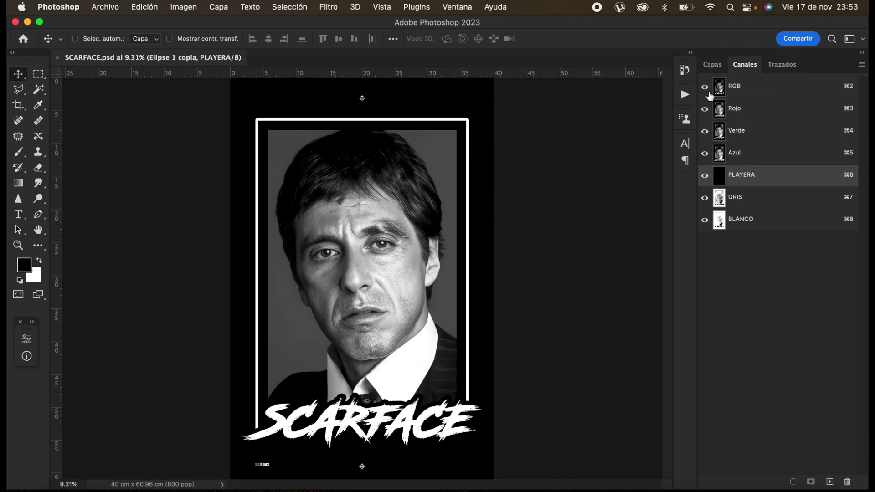
pyautogui.click(750, 92)
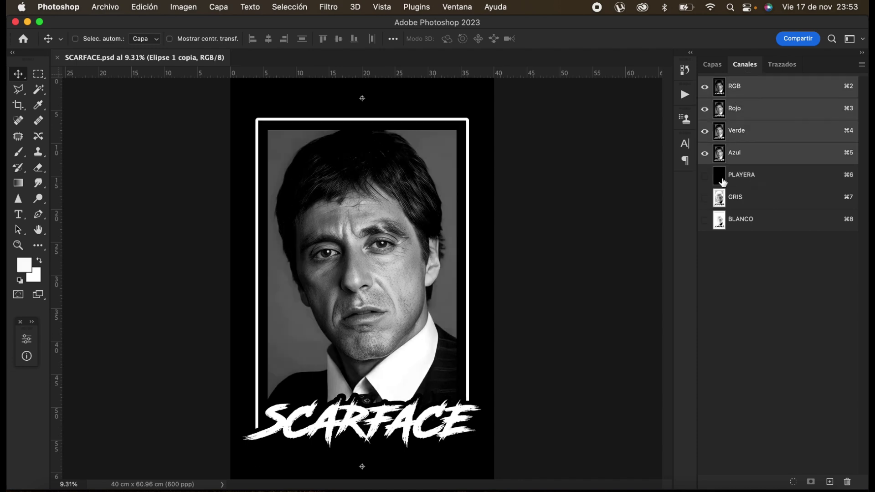